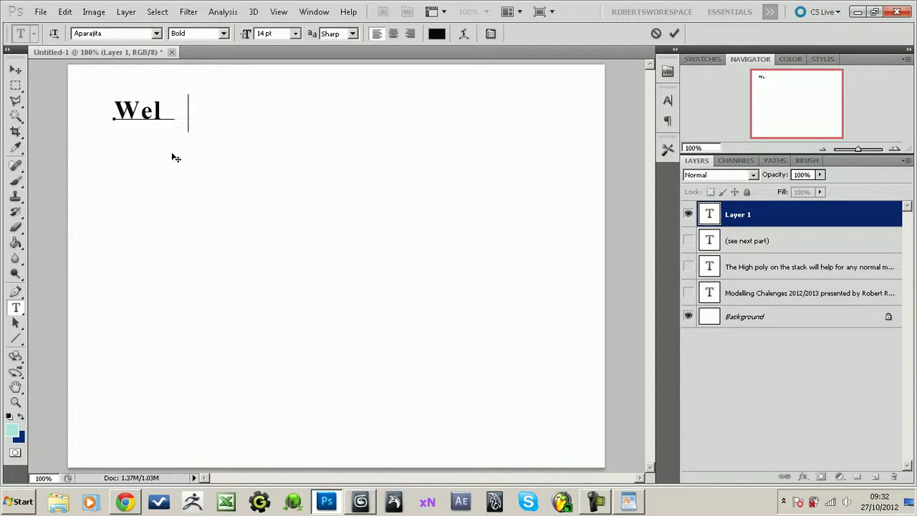
# Step: Complete the heading "Welcome to part 2." in the new text layer
pyautogui.write('2')
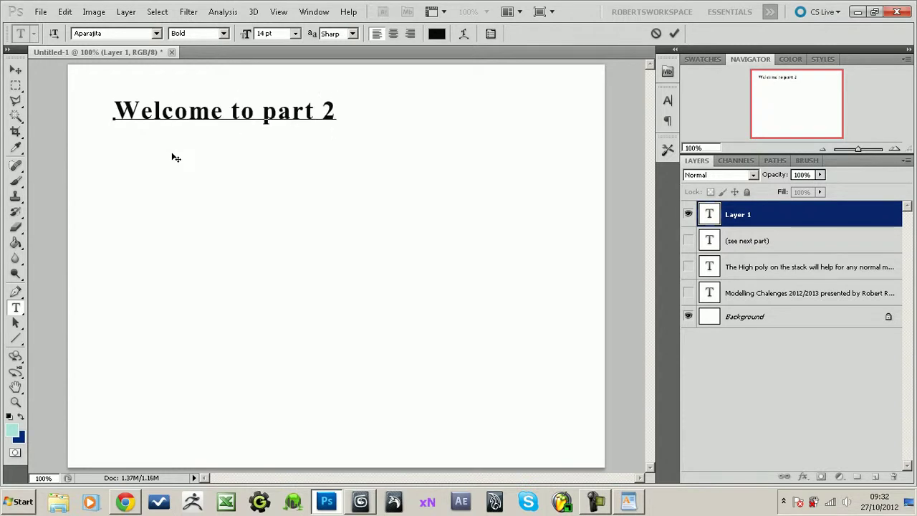
pyautogui.write('.')
pyautogui.press('Return')
# Step: Add the paragraph "In this part we wil texture the picture frame and bake in s few high poly details" below the heading
pyautogui.write('W')
pyautogui.press('BackSpace')
pyautogui.write('In this part we wil te')
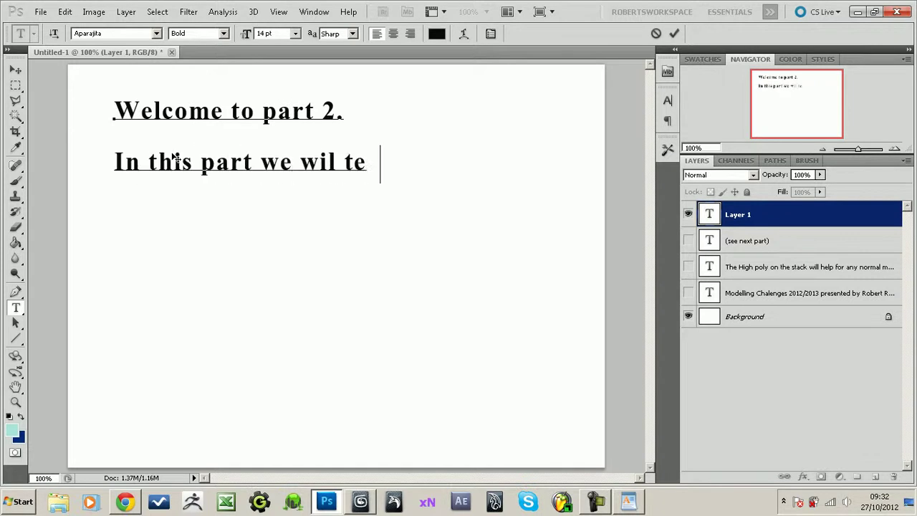
pyautogui.press('BackSpace')
pyautogui.write('xture the p')
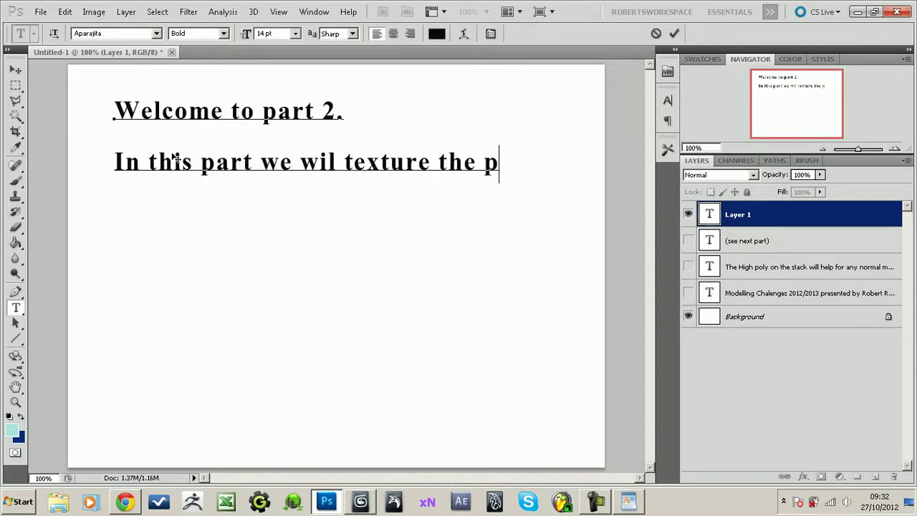
pyautogui.write('icture')
pyautogui.press('Return')
pyautogui.write('frame and bake in s few high poly detail')
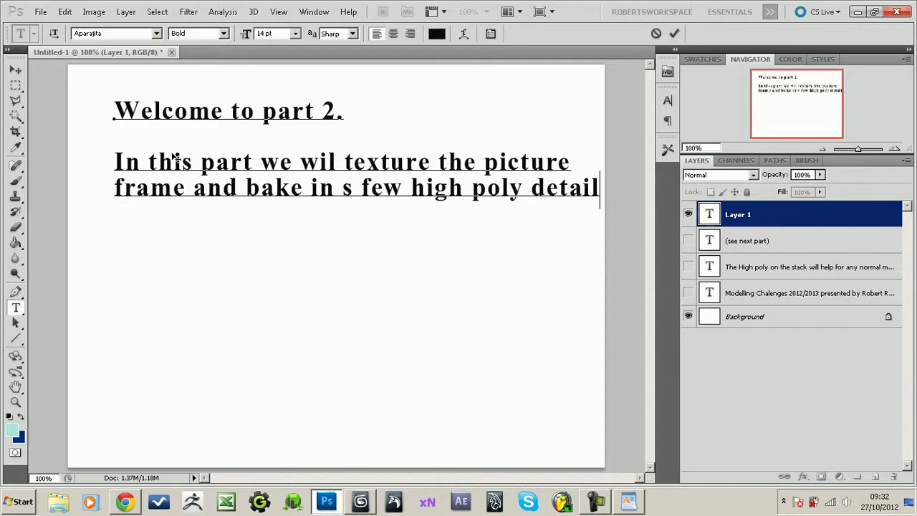
pyautogui.write(' s')
# Step: Move the text block slightly towards the upper-left corner of the canvas and reactivate the Type tool
pyautogui.click(15, 69)
pyautogui.moveTo(145, 111); pyautogui.dragTo(117, 101)
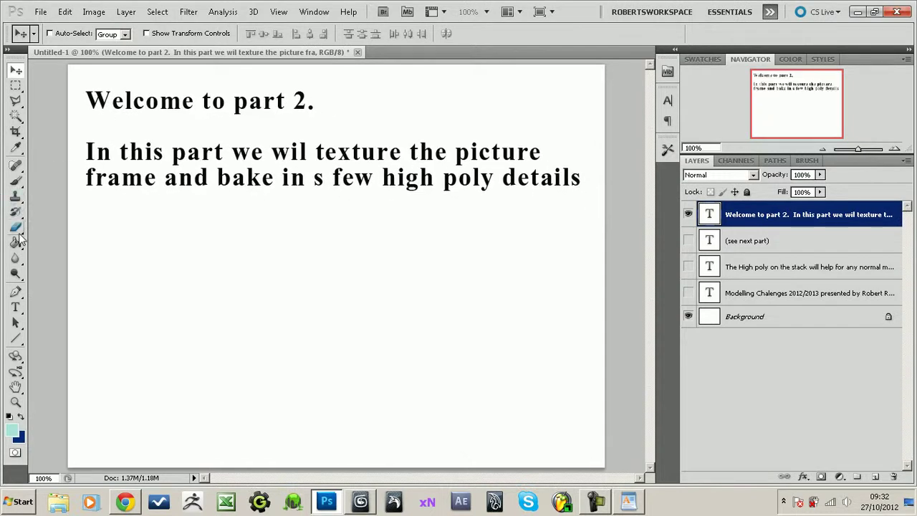
pyautogui.click(17, 307)
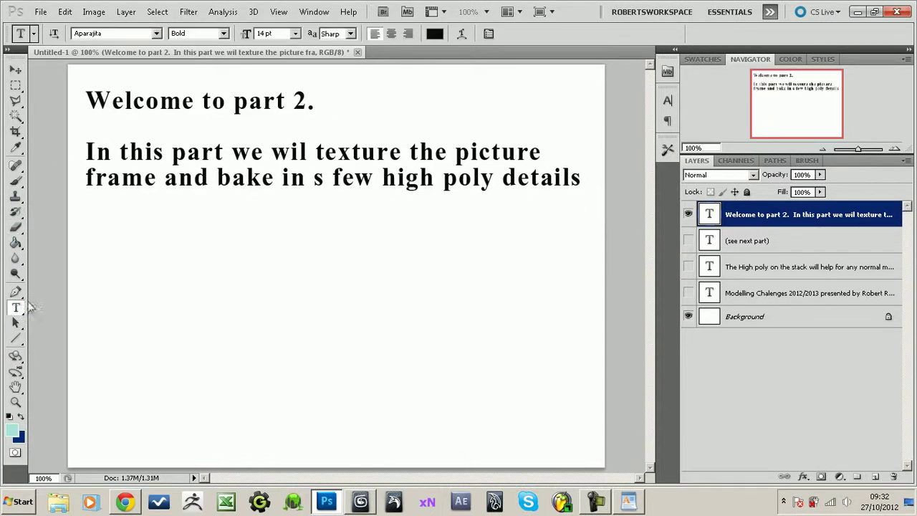
# Step: Switch to 3ds Max and make HighPoly Detail the active modifier on the picture frame, outside sub-object mode
pyautogui.click(857, 12)
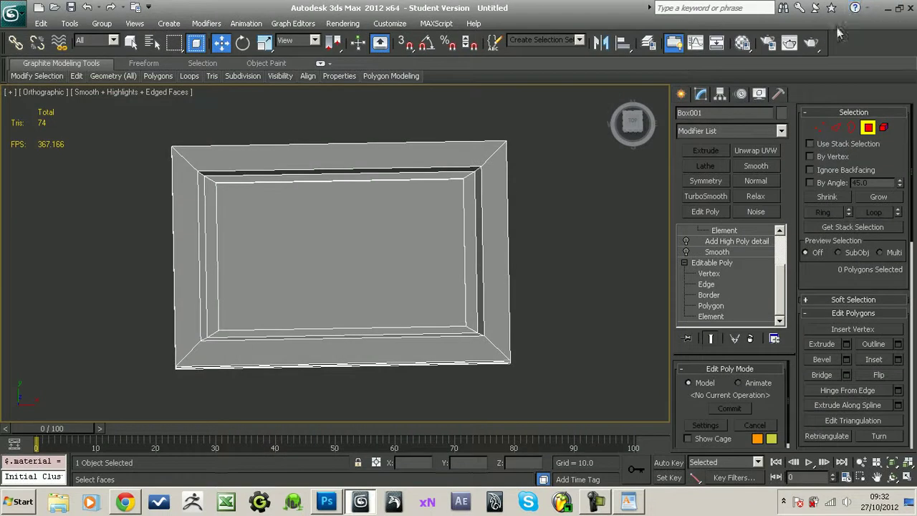
pyautogui.click(726, 264)
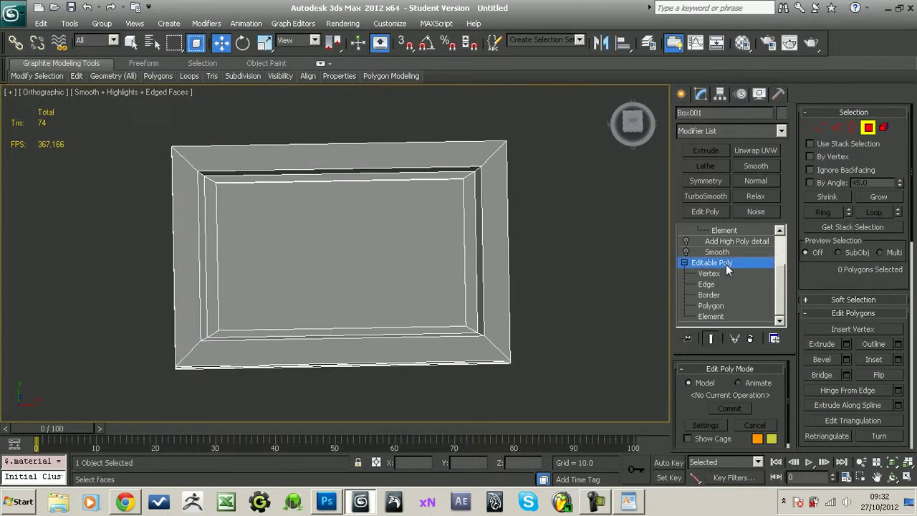
pyautogui.click(507, 289)
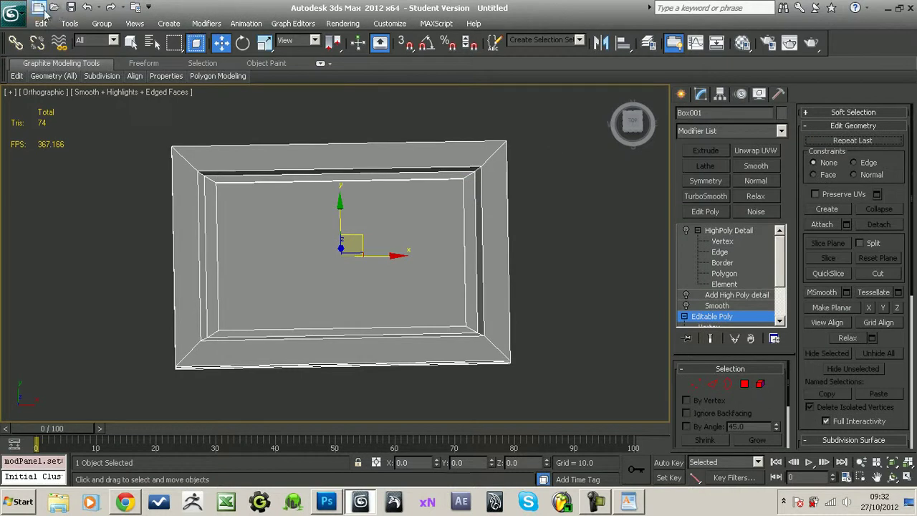
pyautogui.click(720, 231)
pyautogui.click(720, 233)
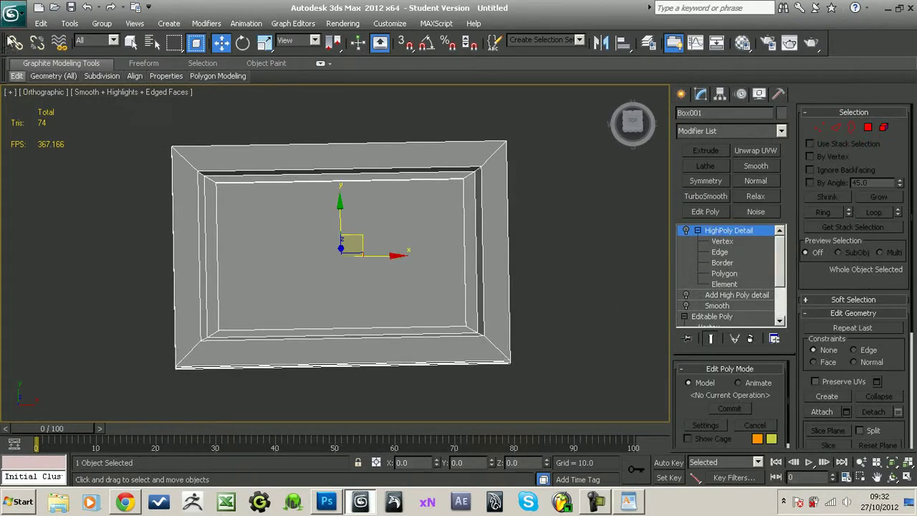
# Step: Start exporting the picture frame and choose the Desktop as the save location
pyautogui.moveTo(16, 76)
pyautogui.click(24, 20)
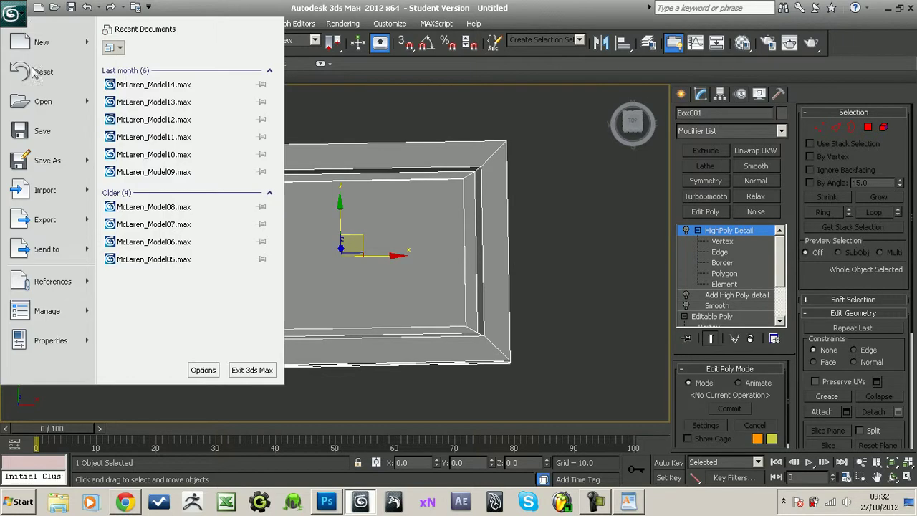
pyautogui.moveTo(72, 215)
pyautogui.click(143, 111)
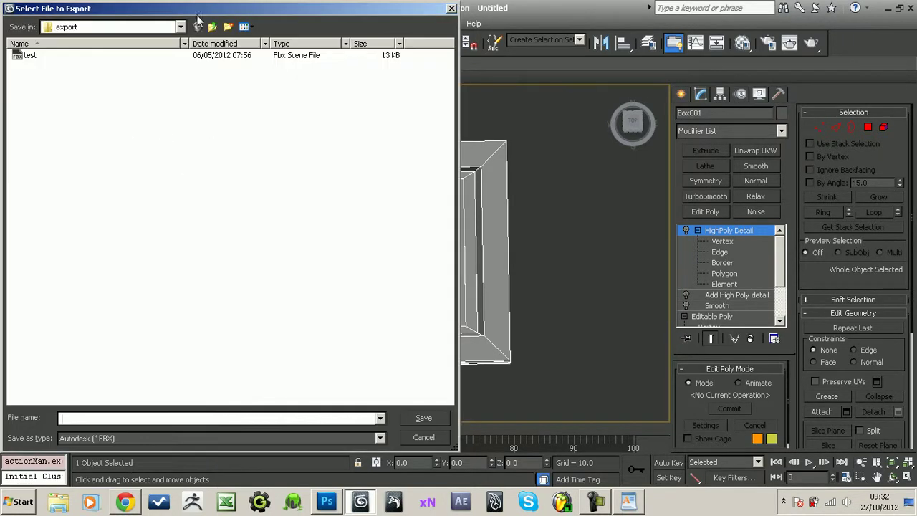
pyautogui.click(182, 26)
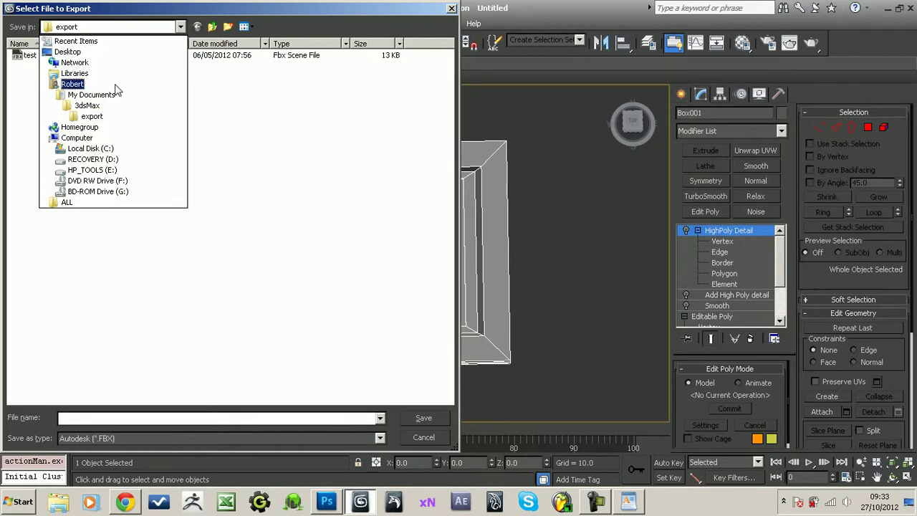
pyautogui.click(97, 52)
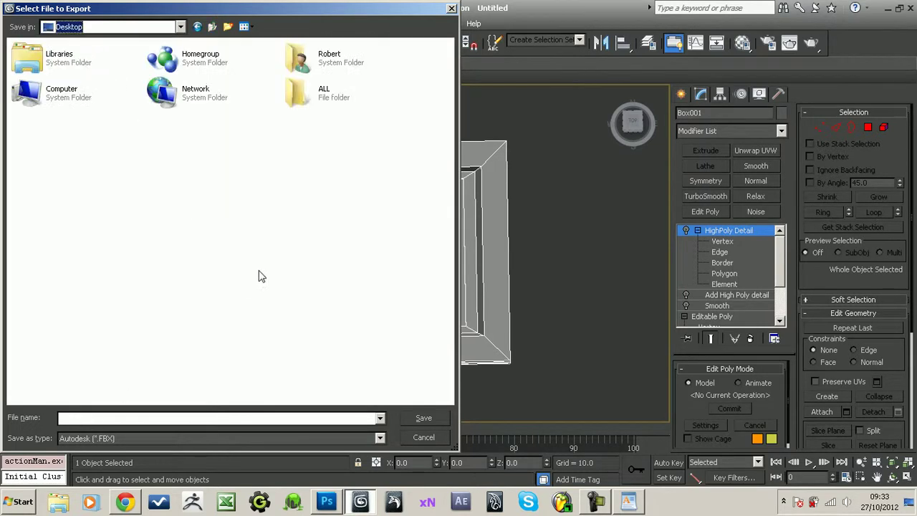
# Step: Create a folder named ModellingChallenge_tutorials on the Desktop and open it as the export destination
pyautogui.rightClick(139, 293)
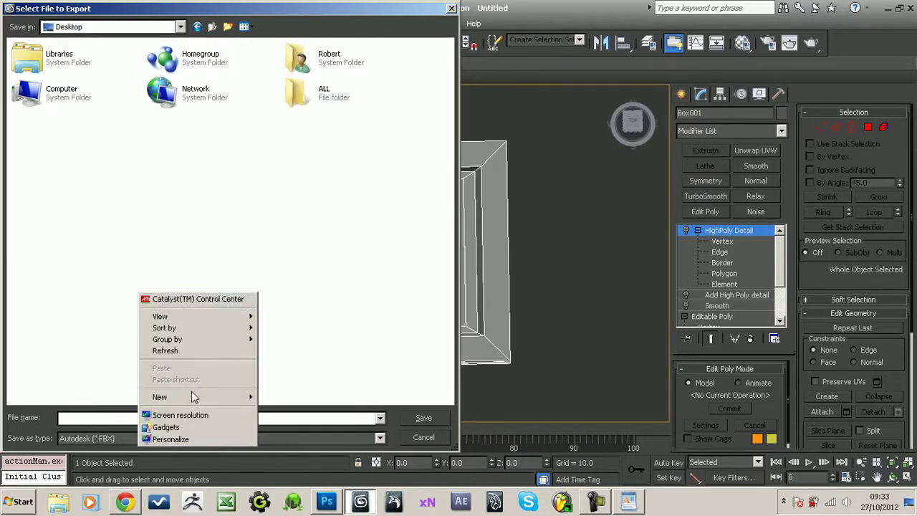
pyautogui.moveTo(199, 400)
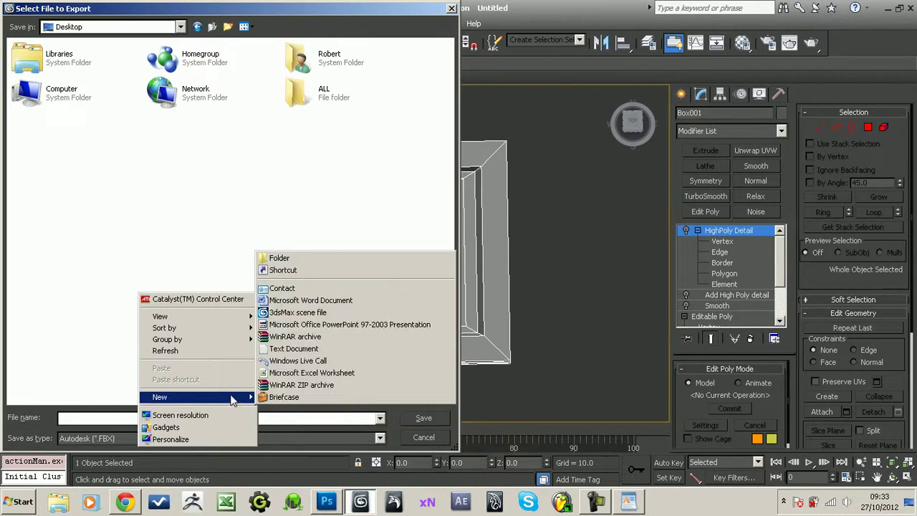
pyautogui.click(313, 259)
pyautogui.write('ModellingChallenge_tut')
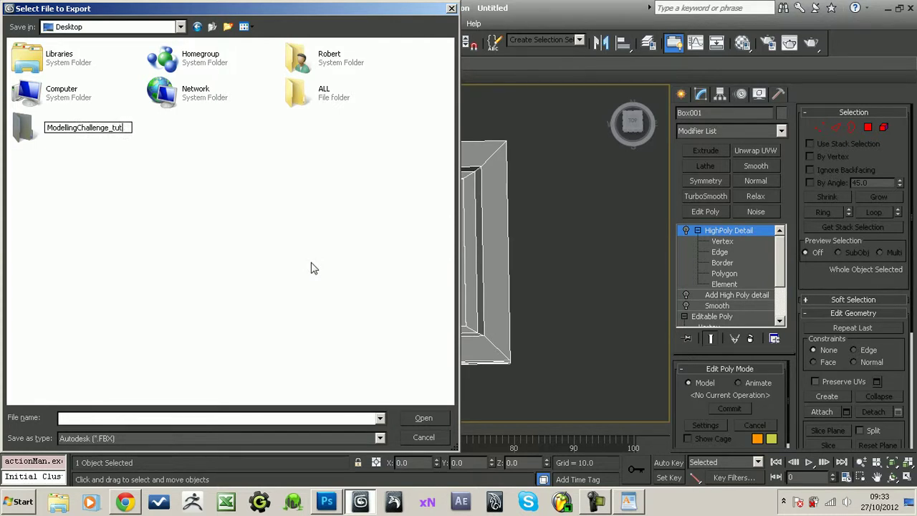
pyautogui.press('Return')
pyautogui.press('Return')
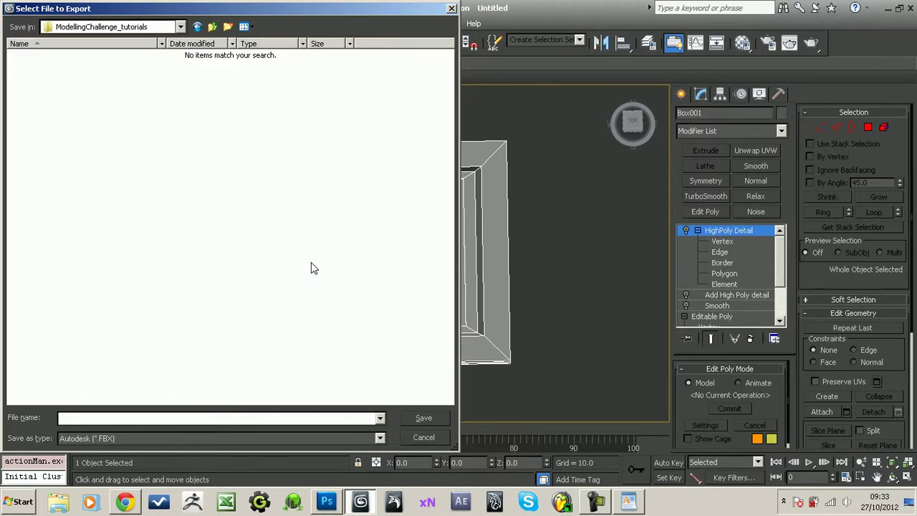
# Step: Export the picture frame as PictureFrame_base in the gw::OBJ-Exporter (*.OBJ) format with the exporter's current settings
pyautogui.click(266, 437)
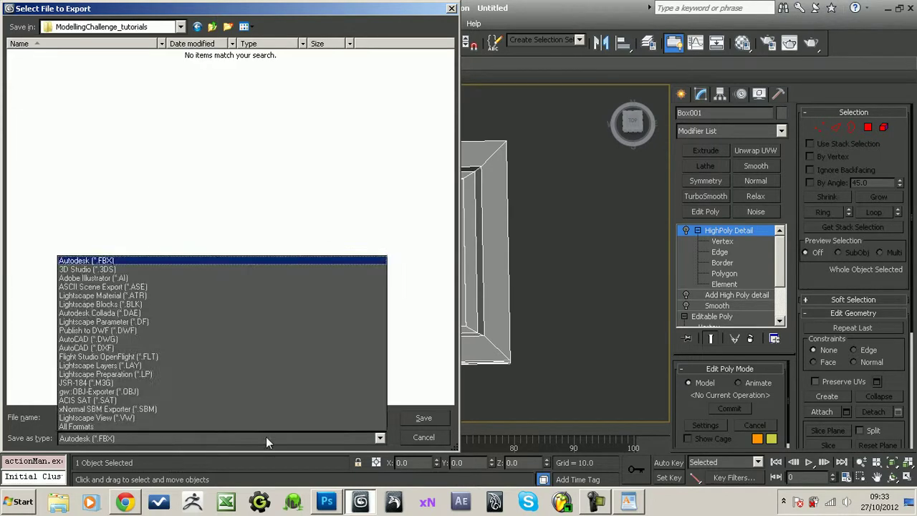
pyautogui.click(150, 392)
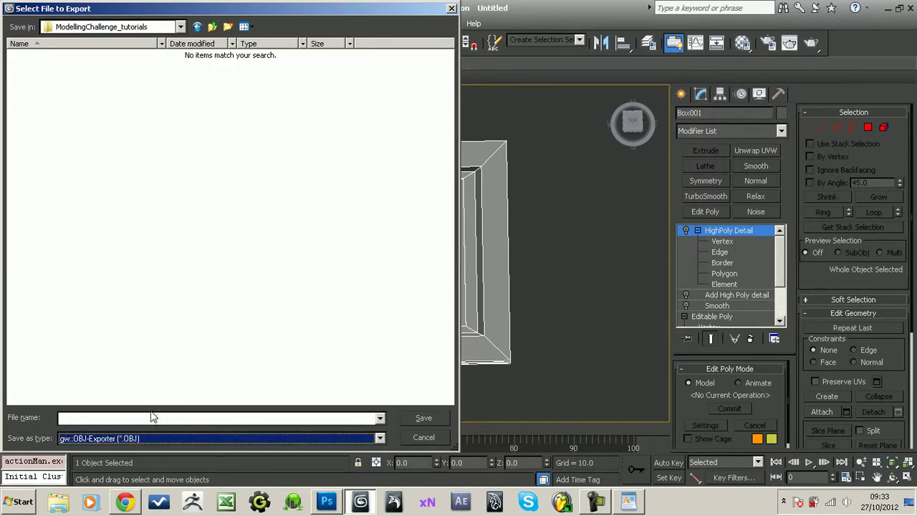
pyautogui.click(151, 418)
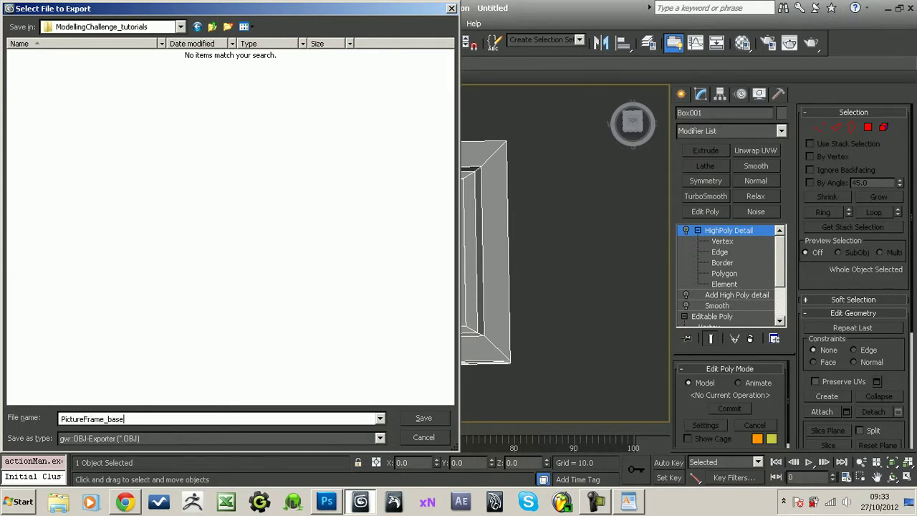
pyautogui.press('Return')
pyautogui.press('Return')
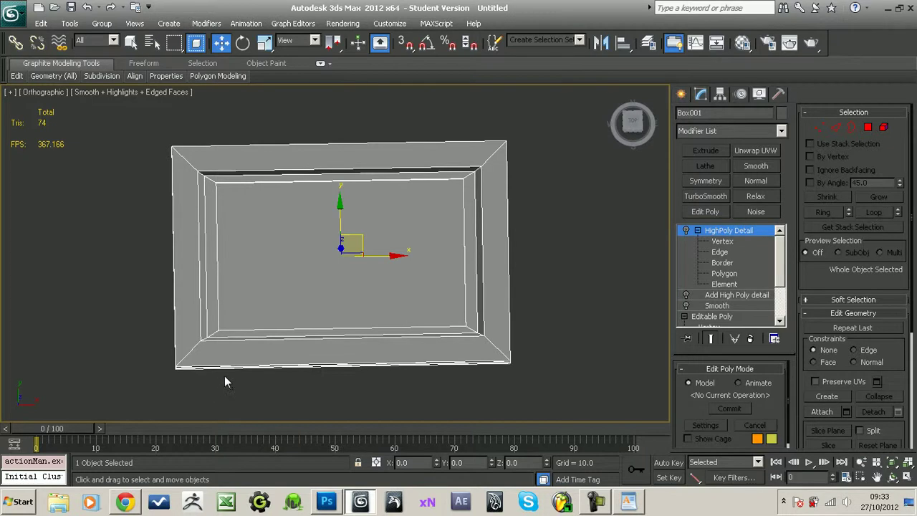
# Step: Switch to Photoshop and try to resume text editing at the end of the existing paragraph
pyautogui.click(887, 8)
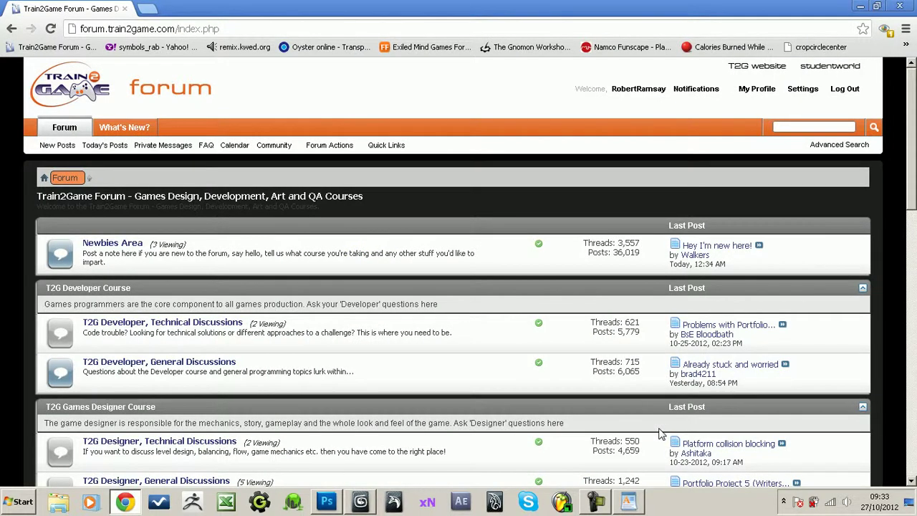
pyautogui.click(327, 502)
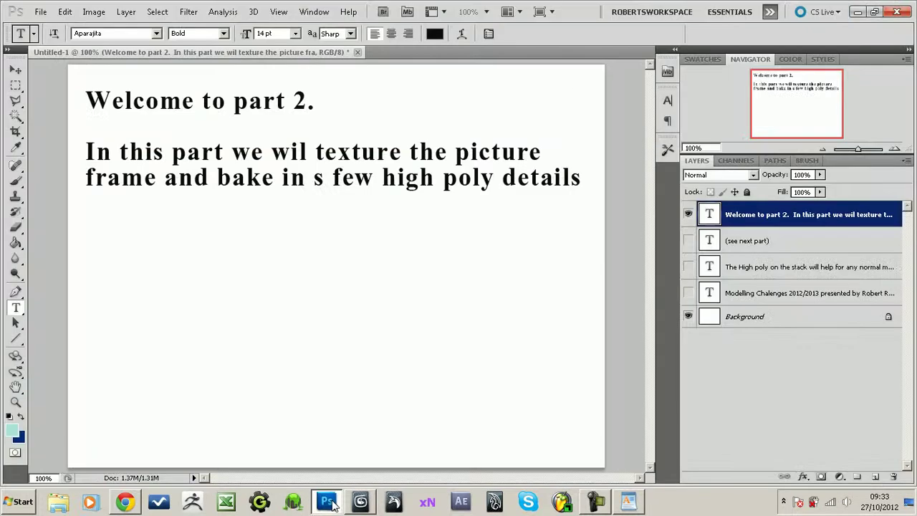
pyautogui.click(589, 187)
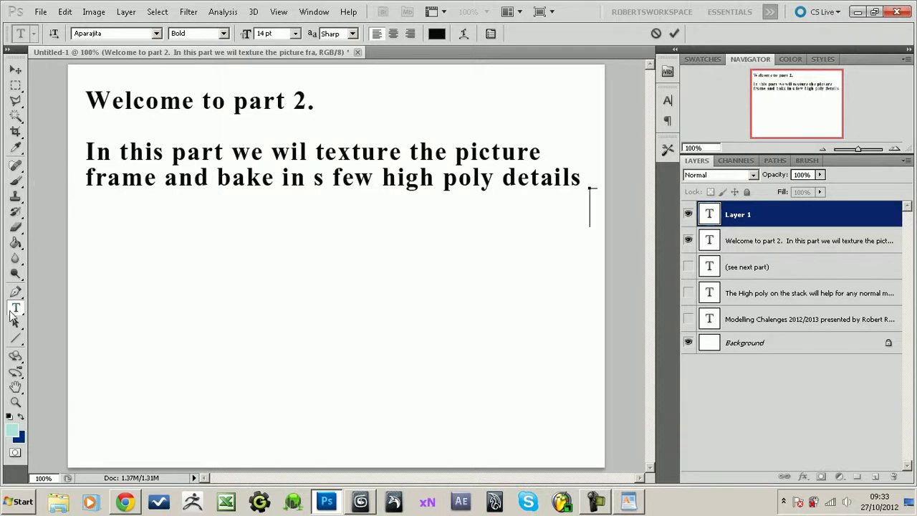
pyautogui.press('Escape')
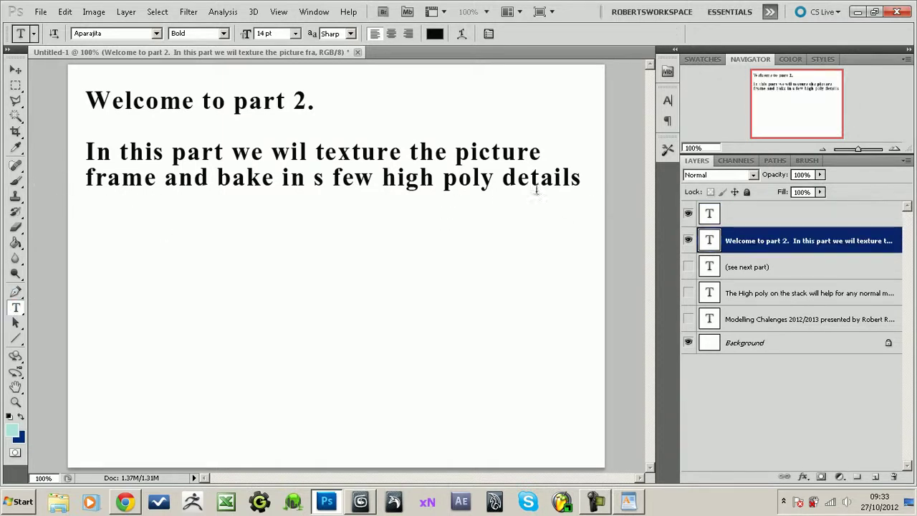
# Step: Start a new paragraph below the existing text reading "Depending on whether you use mudbox or zbrush or similar"
pyautogui.click(571, 180)
pyautogui.press('Return')
pyautogui.write('D')
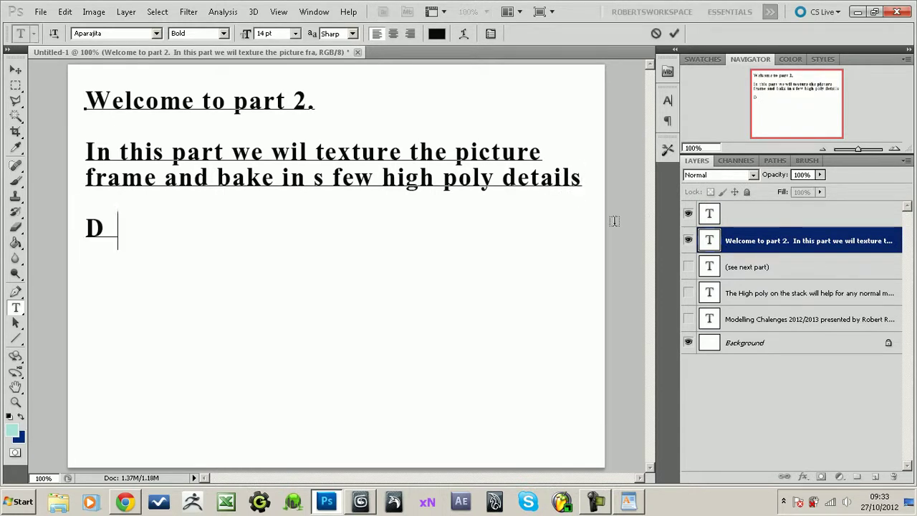
pyautogui.write('epending on whet')
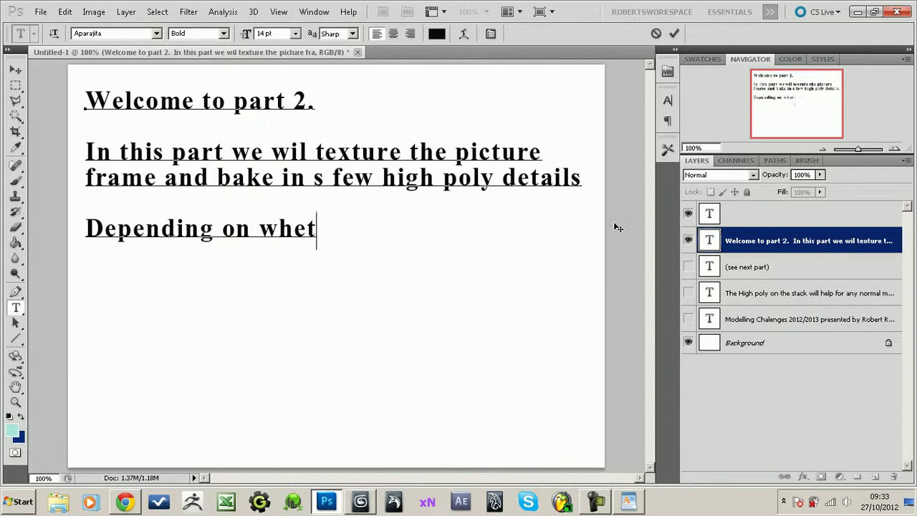
pyautogui.write('her you use')
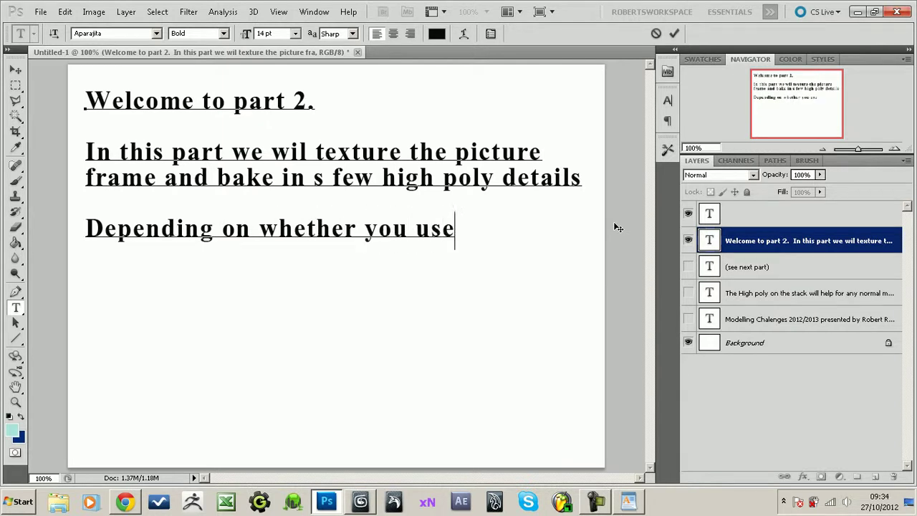
pyautogui.write(' mudb')
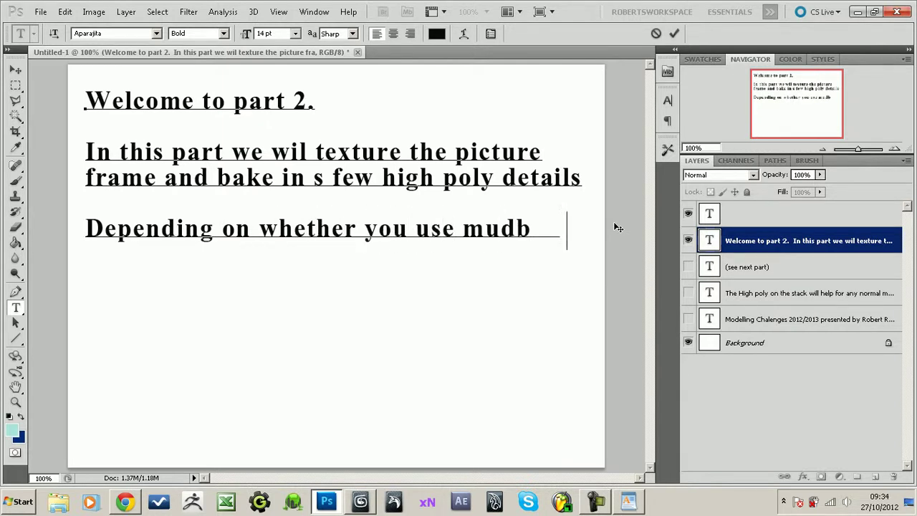
pyautogui.write('ox or z')
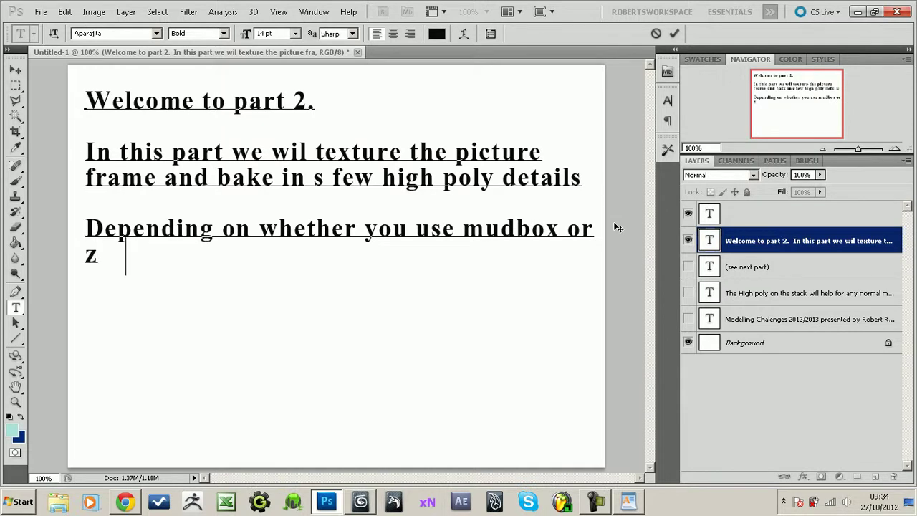
pyautogui.write('brush or similar')
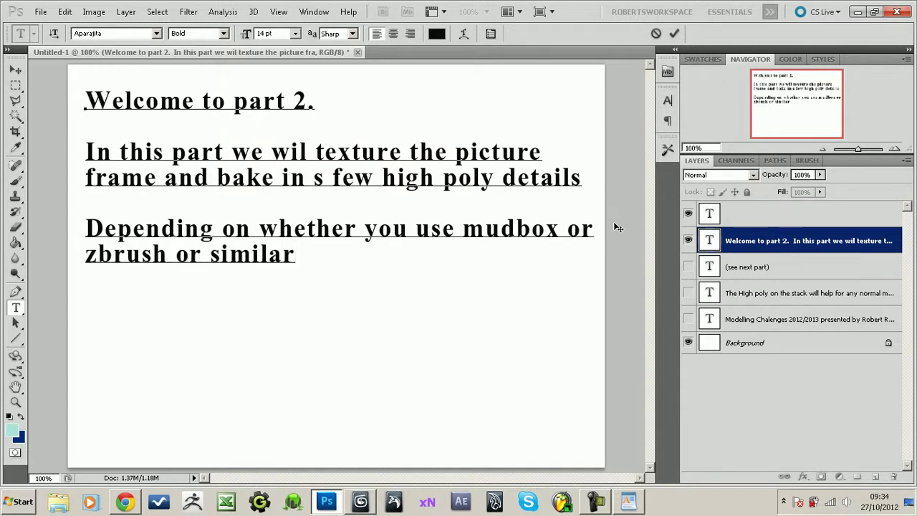
# Step: Continue the sentence with ", I will show you how to get the textures from zbrush and from photoshop."
pyautogui.write(', I wil')
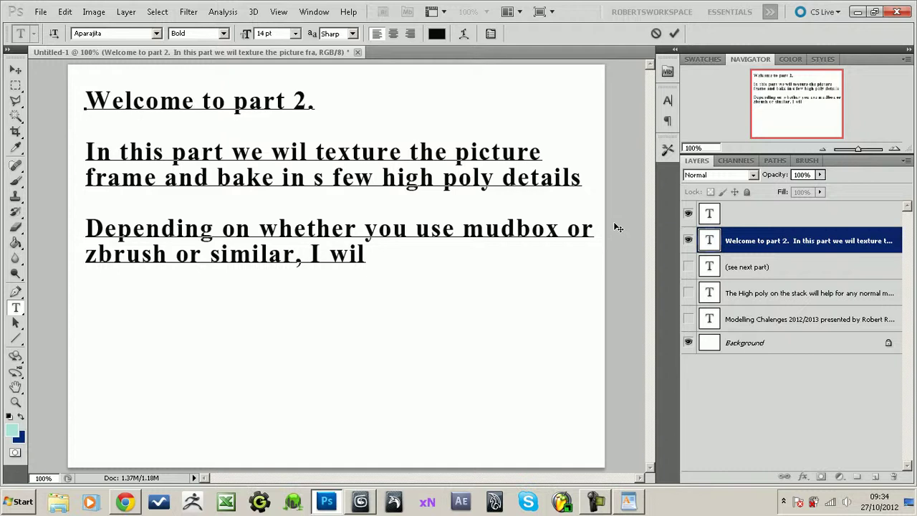
pyautogui.press('BackSpace')
pyautogui.write('l show you')
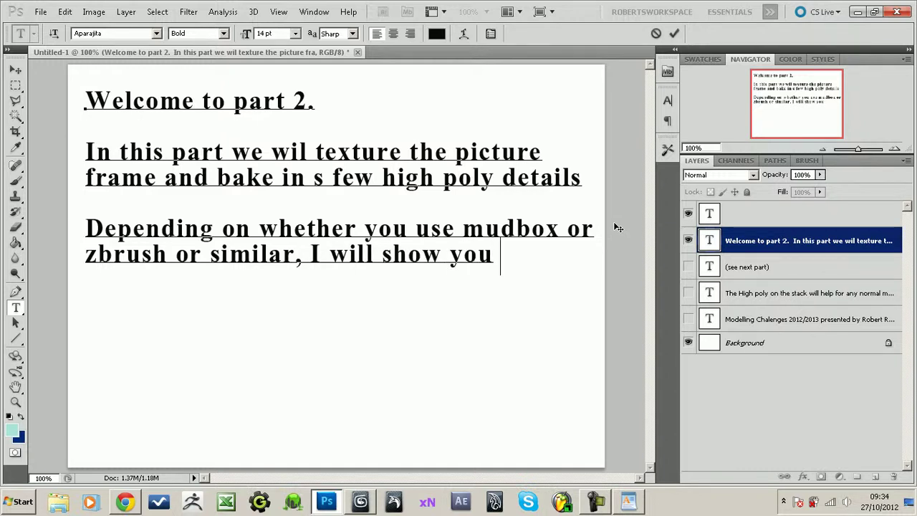
pyautogui.write(' how ')
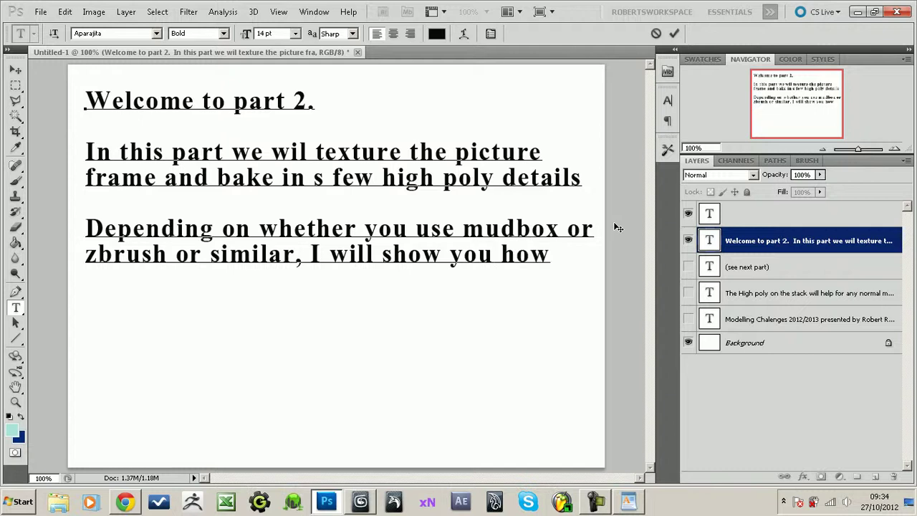
pyautogui.write('to')
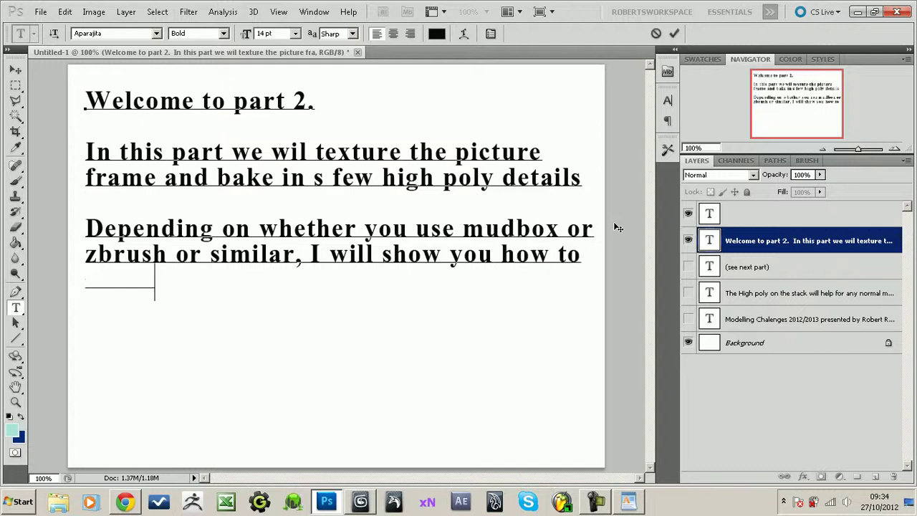
pyautogui.write(' get the textures')
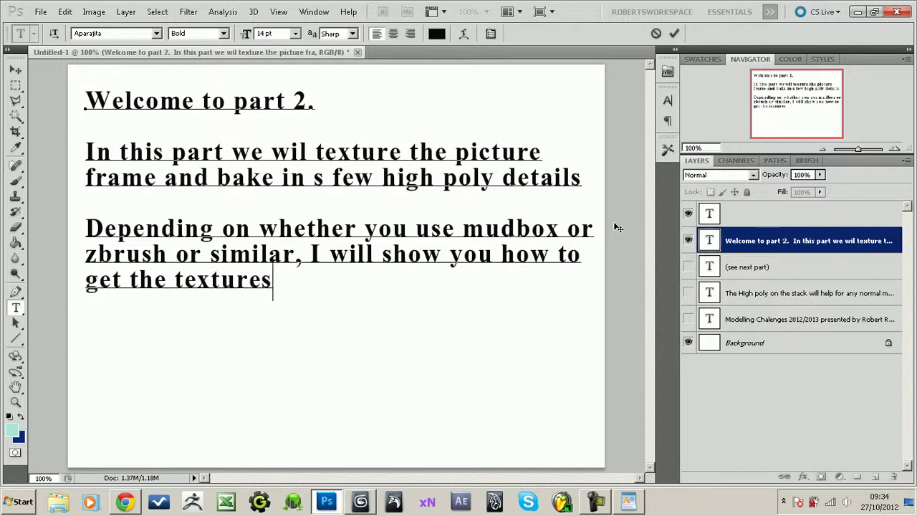
pyautogui.write(' from zbru')
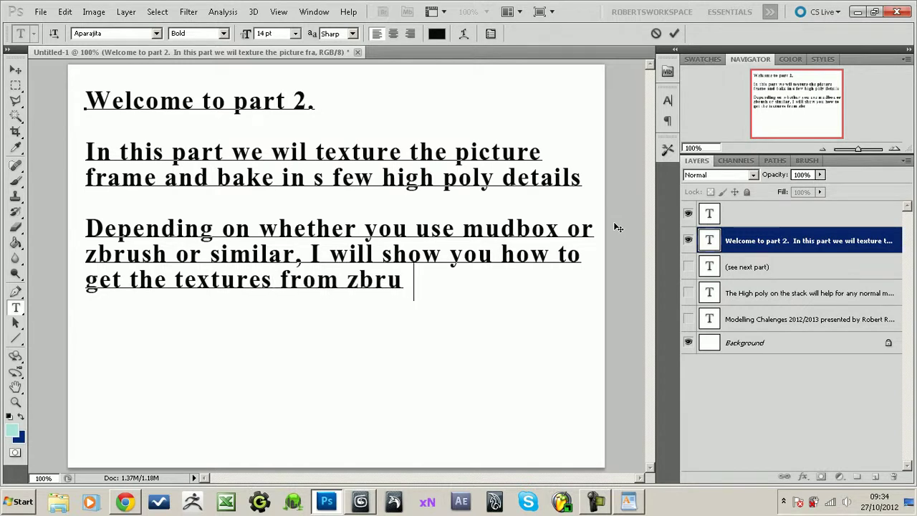
pyautogui.write('sh and from')
pyautogui.press('Return')
pyautogui.write('p ')
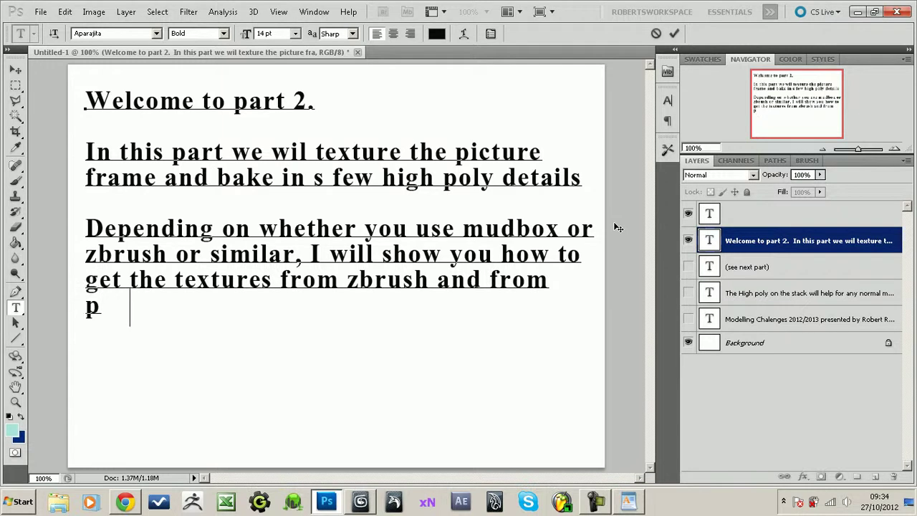
pyautogui.write('hotoshop.')
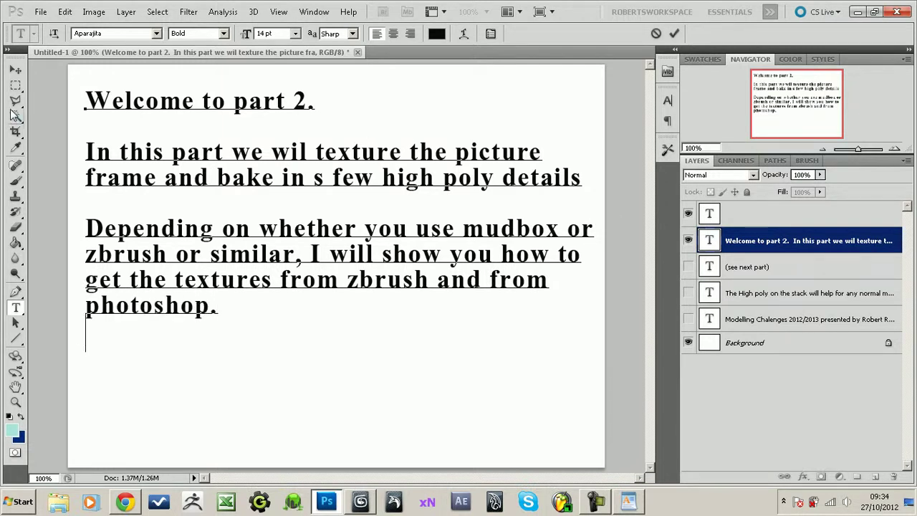
# Step: Add a closing paragraph reading "First, Photoshop, as not everyone has Z-brush or mudbox." and finish editing the text
pyautogui.write('F')
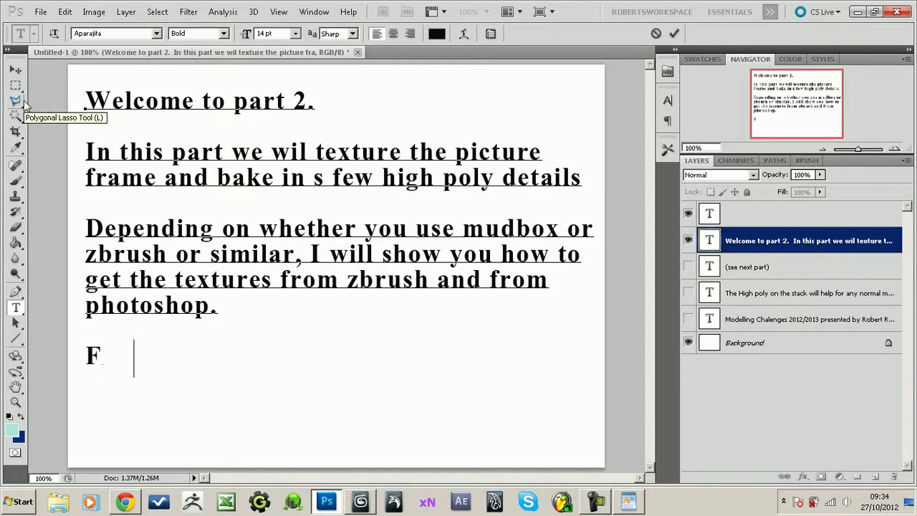
pyautogui.write('irst, P')
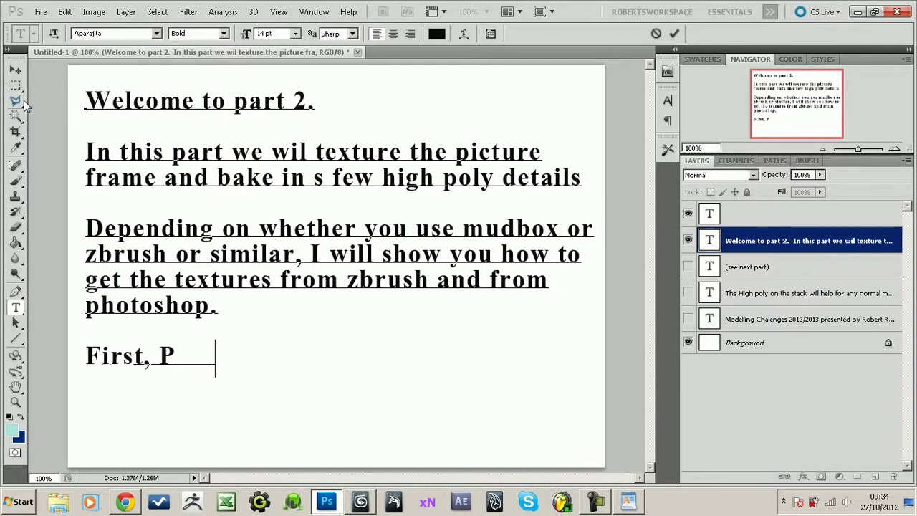
pyautogui.write('hotoshop')
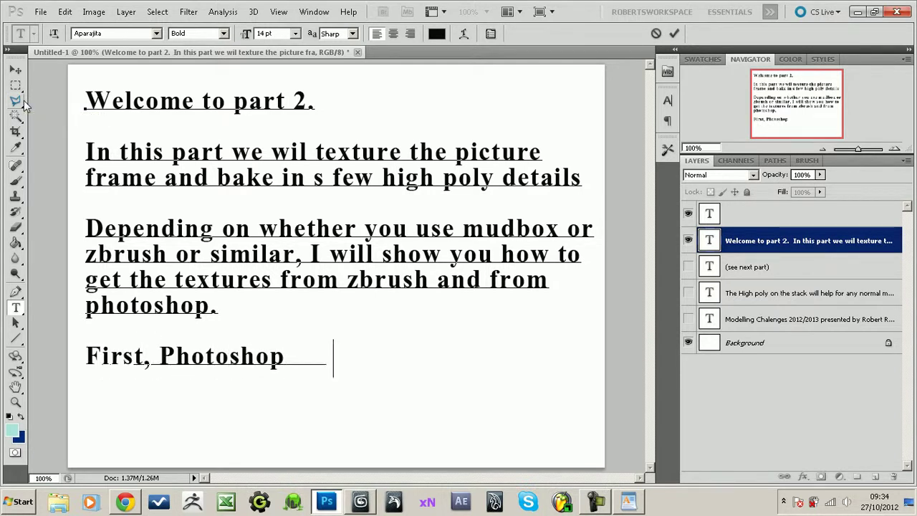
pyautogui.write(', as not everyon')
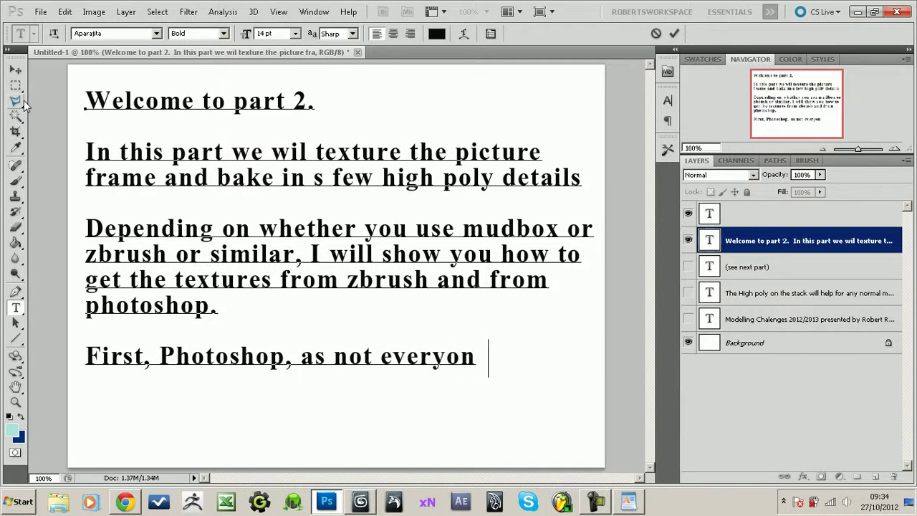
pyautogui.write('e has')
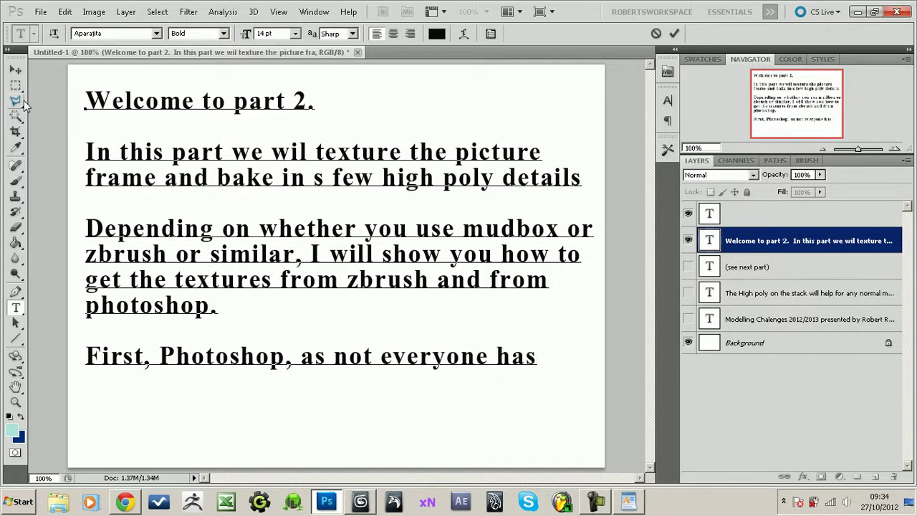
pyautogui.write(' Z-brush or mudbox.')
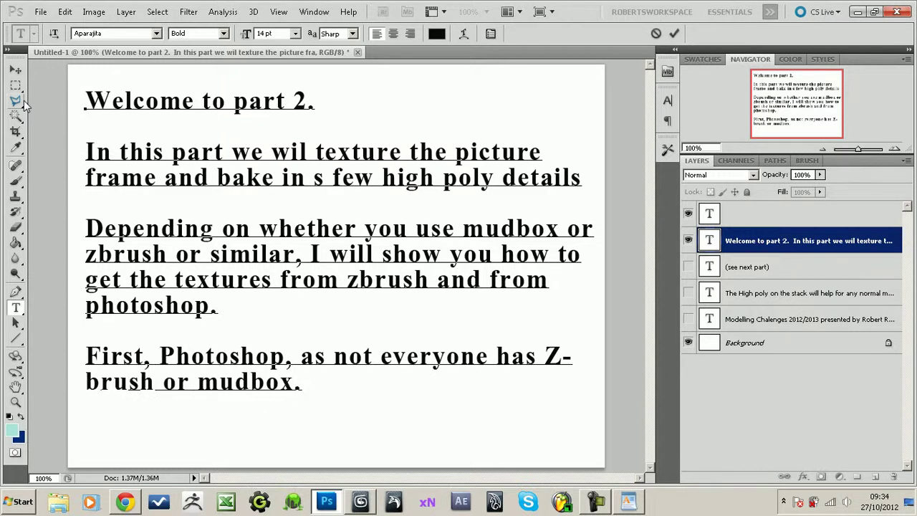
pyautogui.click(15, 69)
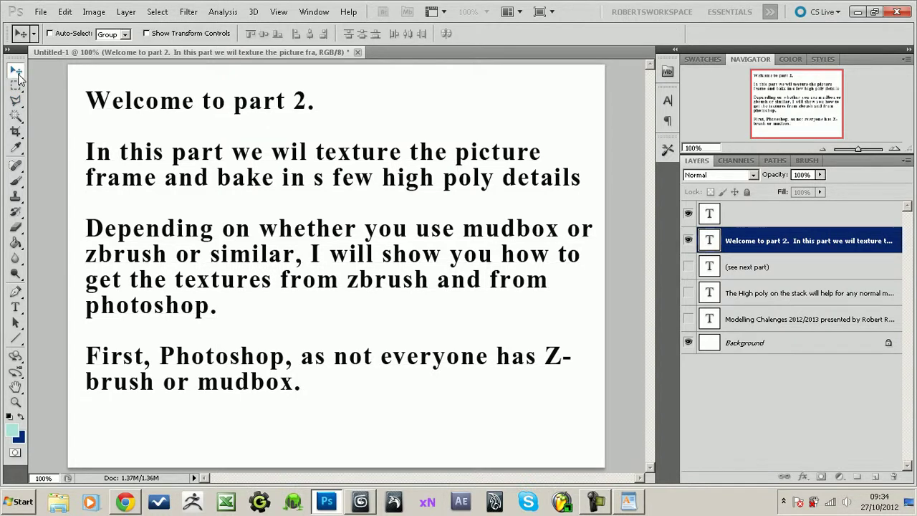
# Step: Minimise Photoshop and the browser, and switch to 3ds Max with the picture frame scene
pyautogui.click(858, 12)
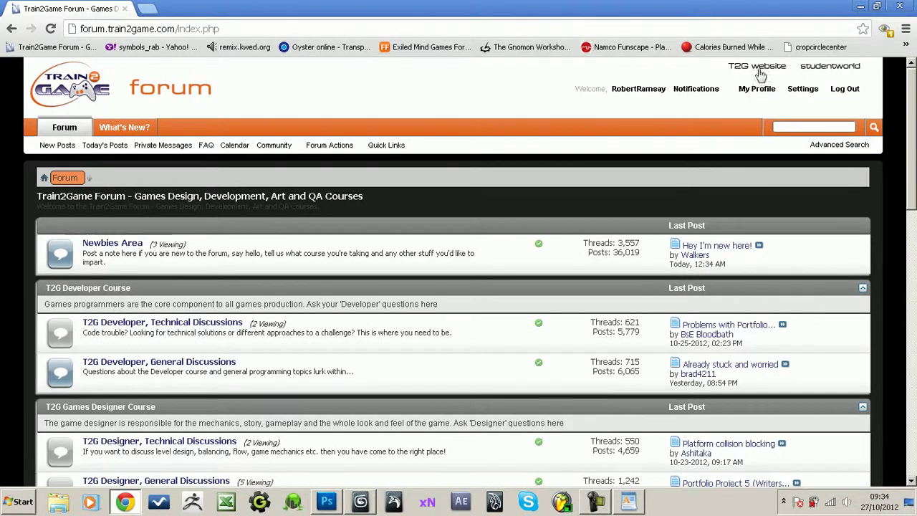
pyautogui.click(861, 7)
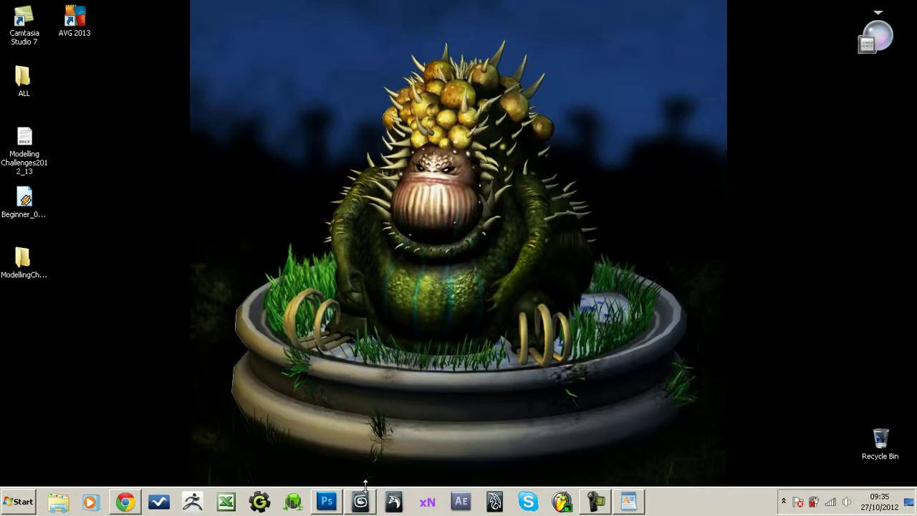
pyautogui.moveTo(334, 507)
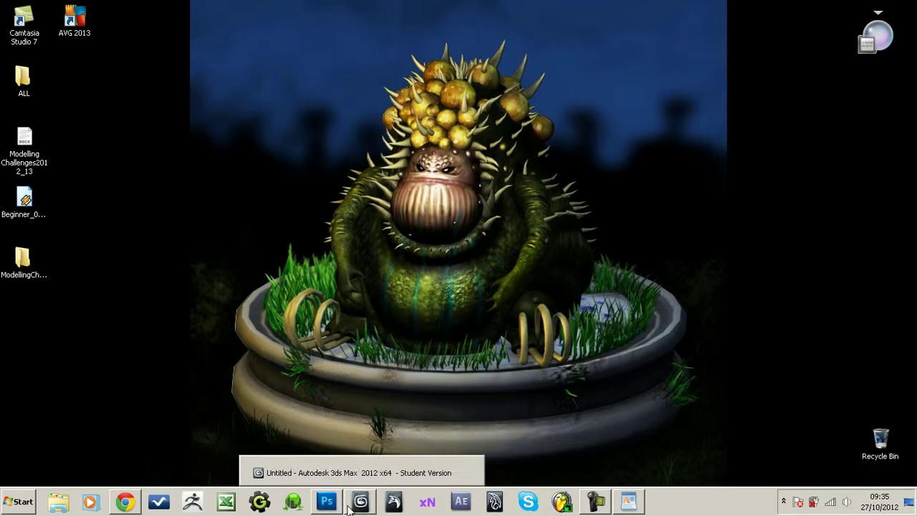
pyautogui.click(351, 506)
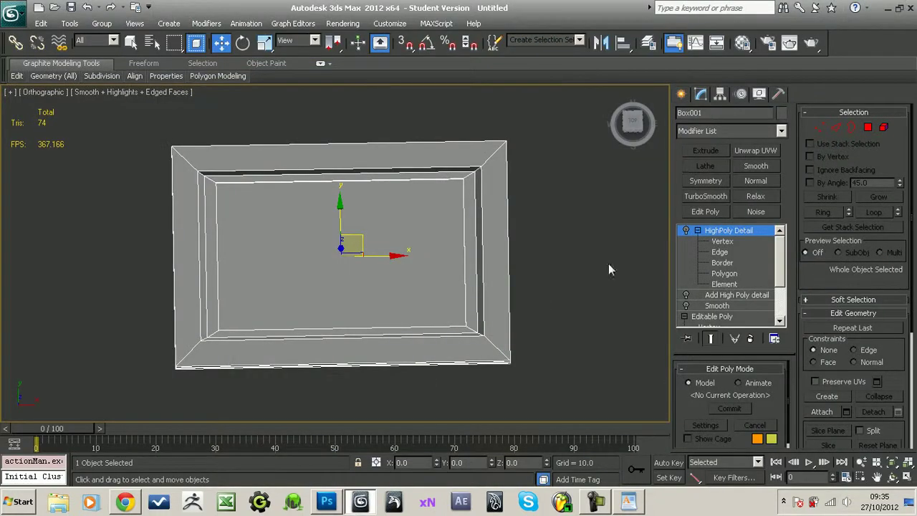
# Step: Apply an Unwrap UVW modifier to the picture frame and open its UV editor with the checker background hidden
pyautogui.scroll(-1, 782, 259)
pyautogui.scroll(1, 784, 276)
pyautogui.click(756, 150)
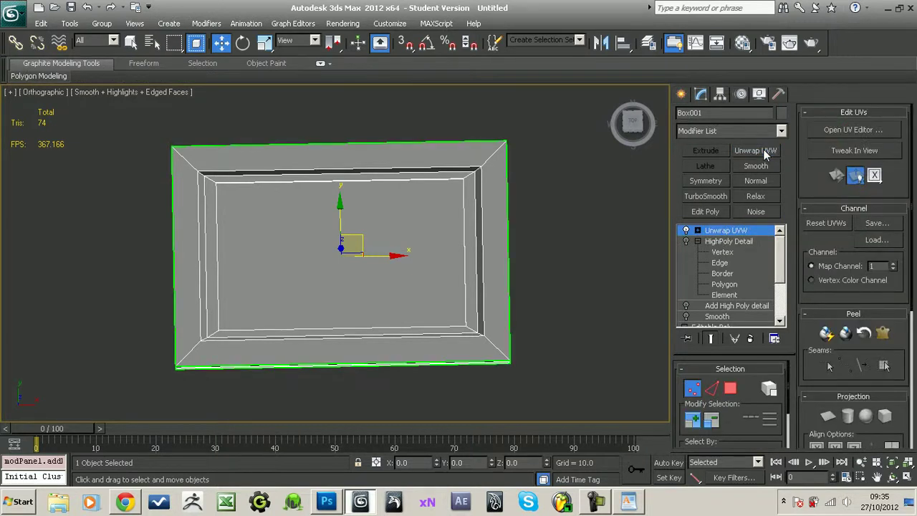
pyautogui.click(847, 129)
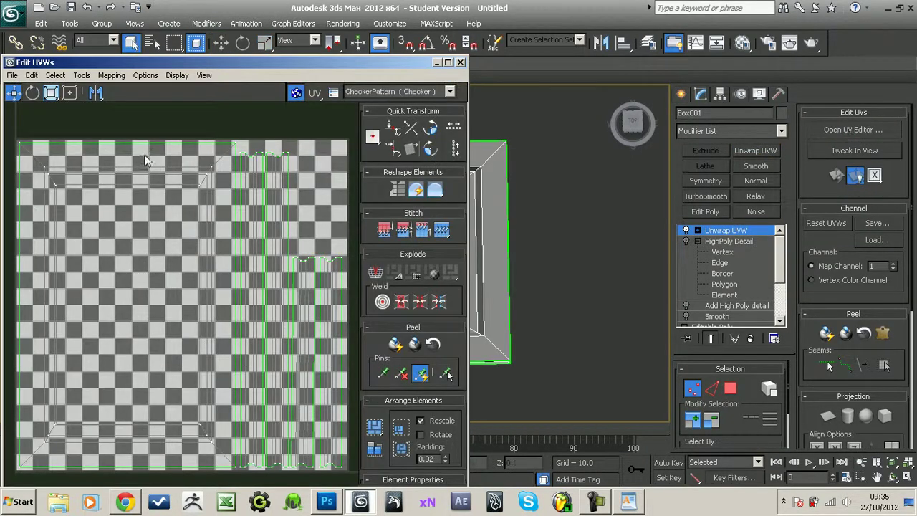
pyautogui.click(296, 93)
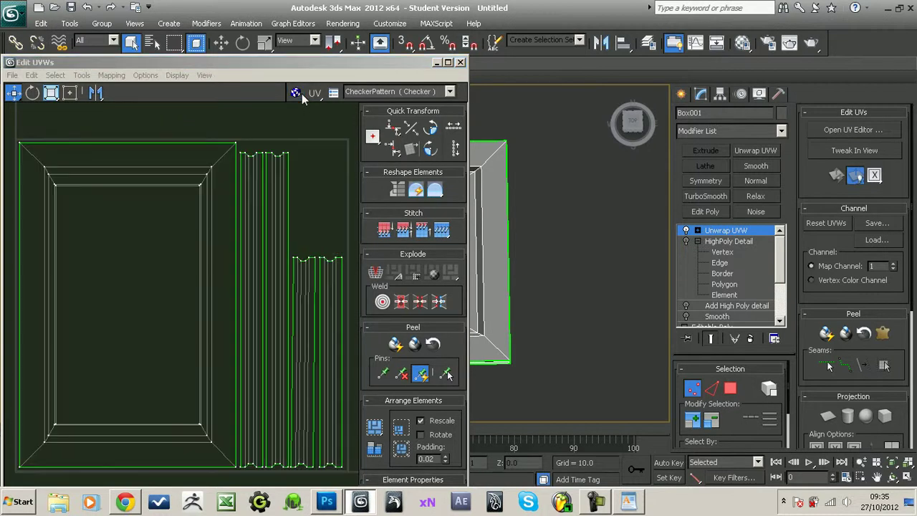
# Step: Render the frame's UVW template at 1024 by 1024 with the default fill and edge settings
pyautogui.click(112, 77)
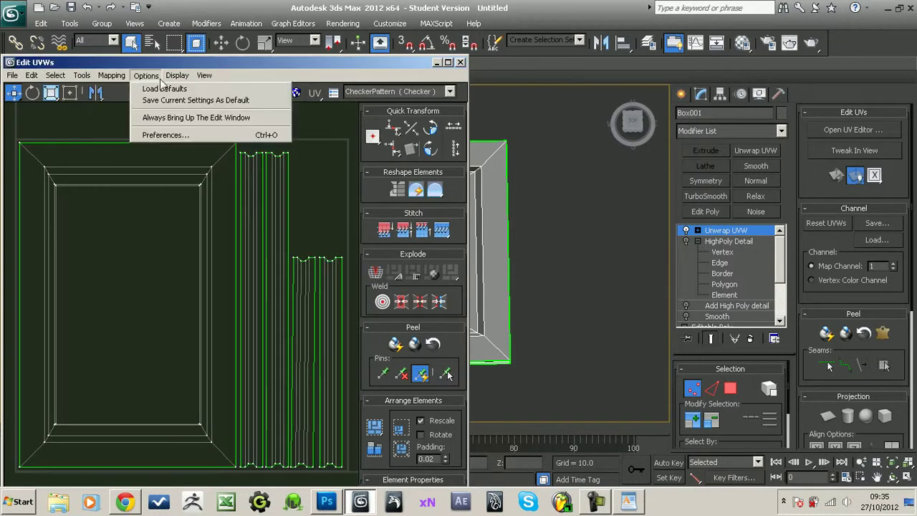
pyautogui.moveTo(55, 77)
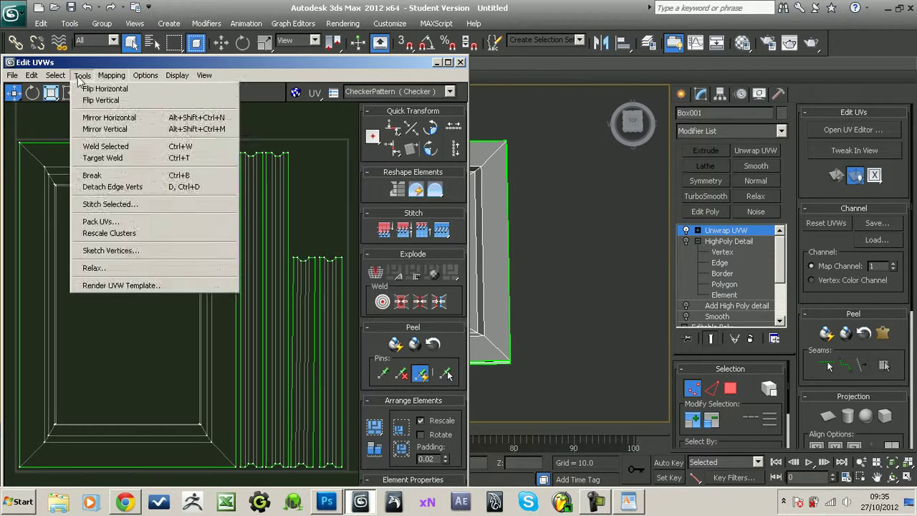
pyautogui.click(119, 286)
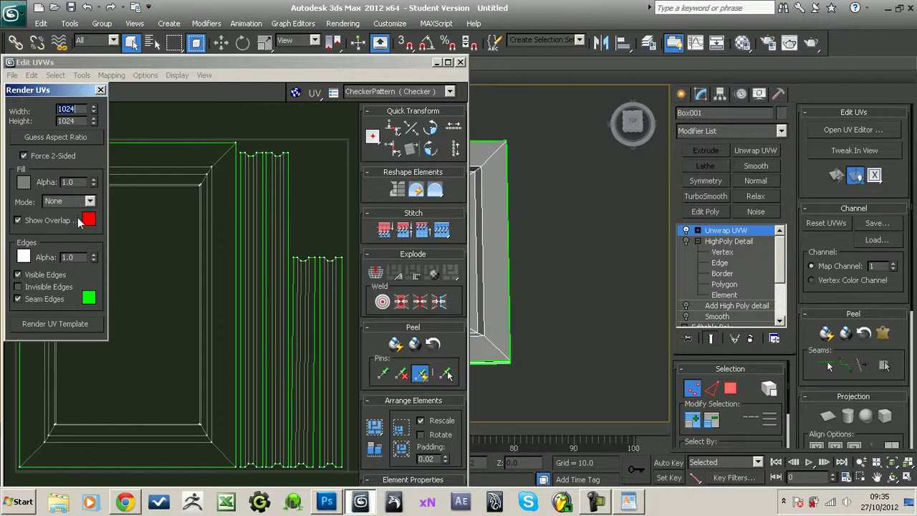
pyautogui.click(79, 325)
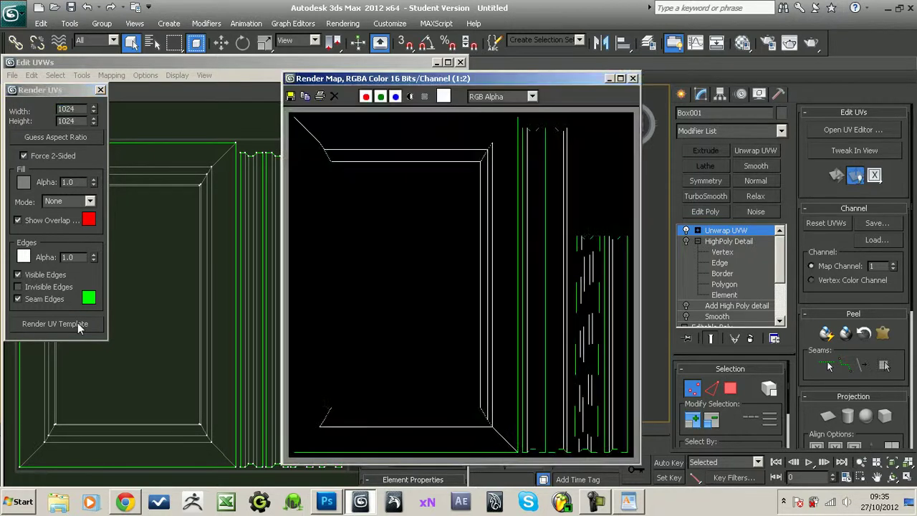
# Step: Start saving the rendered UV template and create and open a Textures folder inside ModellingChallenge_tutorials on the desktop
pyautogui.click(291, 96)
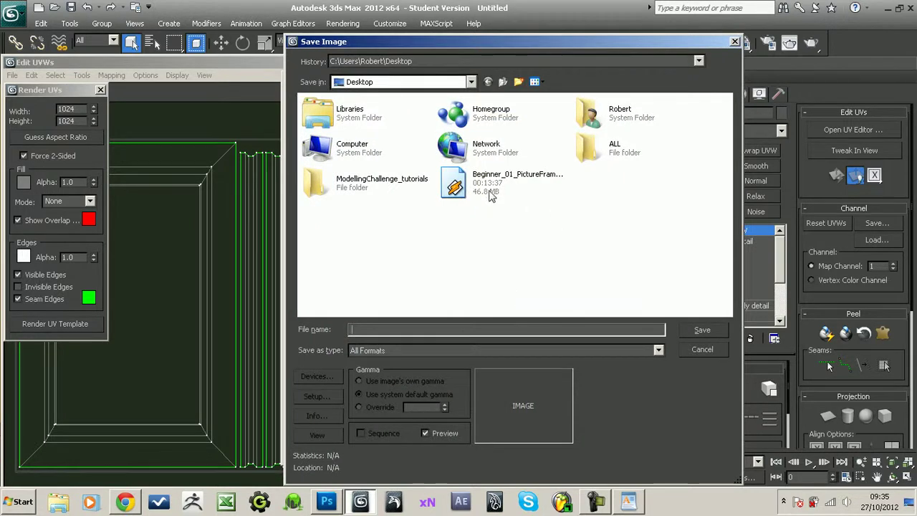
pyautogui.doubleClick(320, 186)
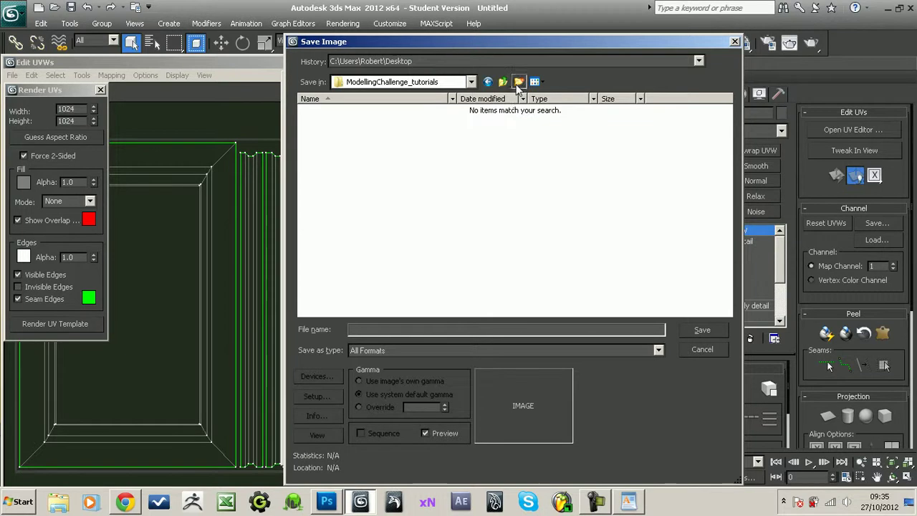
pyautogui.click(519, 82)
pyautogui.write('Textures')
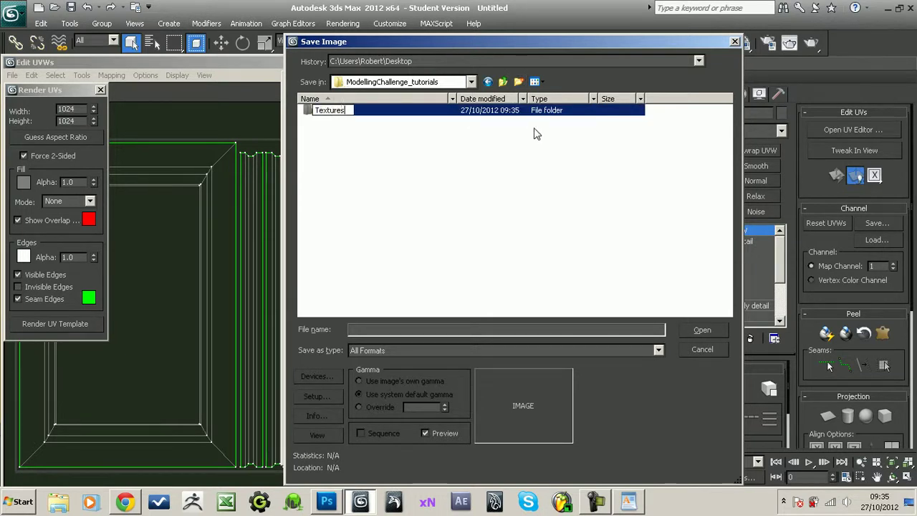
pyautogui.press('Return')
pyautogui.press('Return')
# Step: Save the template in the Textures folder as PictureFrame_UVTemplate.png, in RGB 24 bit with an alpha channel
pyautogui.click(364, 330)
pyautogui.write('PictureFrame_')
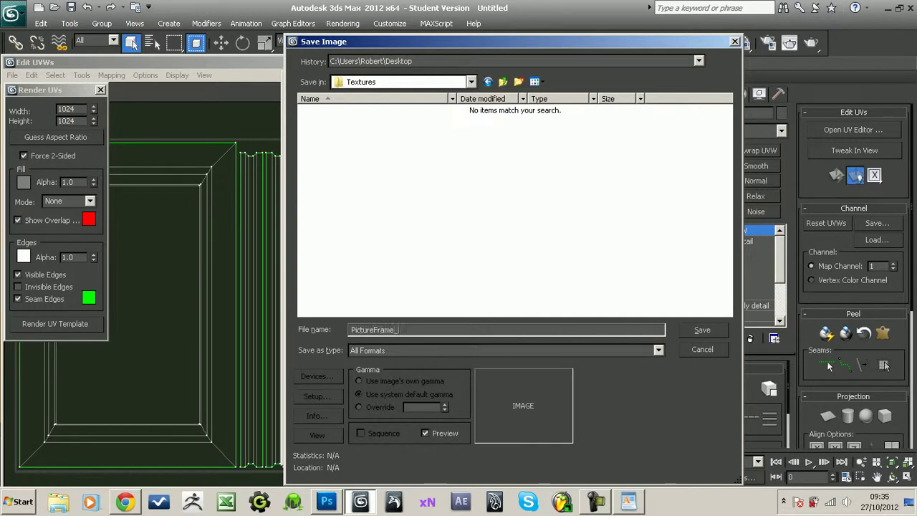
pyautogui.write('UVTemplate')
pyautogui.write('.png')
pyautogui.press('Return')
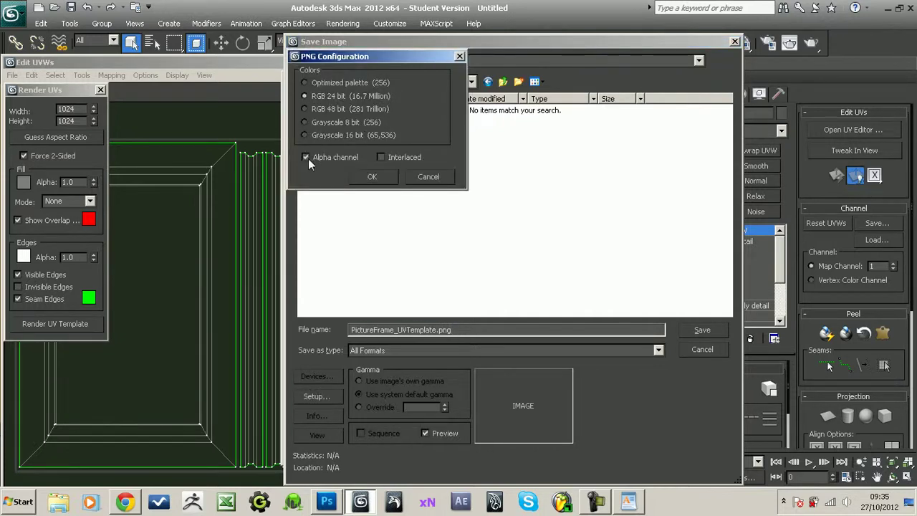
pyautogui.click(365, 177)
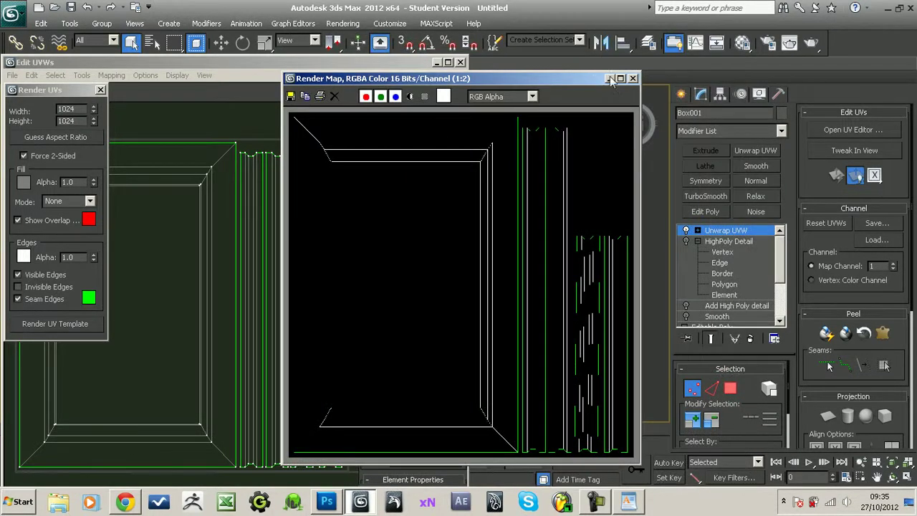
# Step: Close the rendered map, the UV render settings and the UV editor, and remove the Unwrap UVW modifier from the frame
pyautogui.click(633, 79)
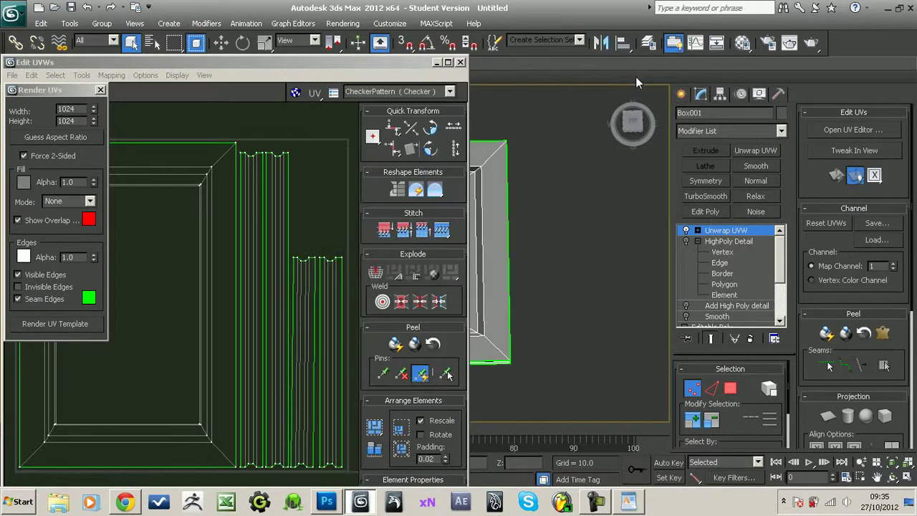
pyautogui.click(100, 92)
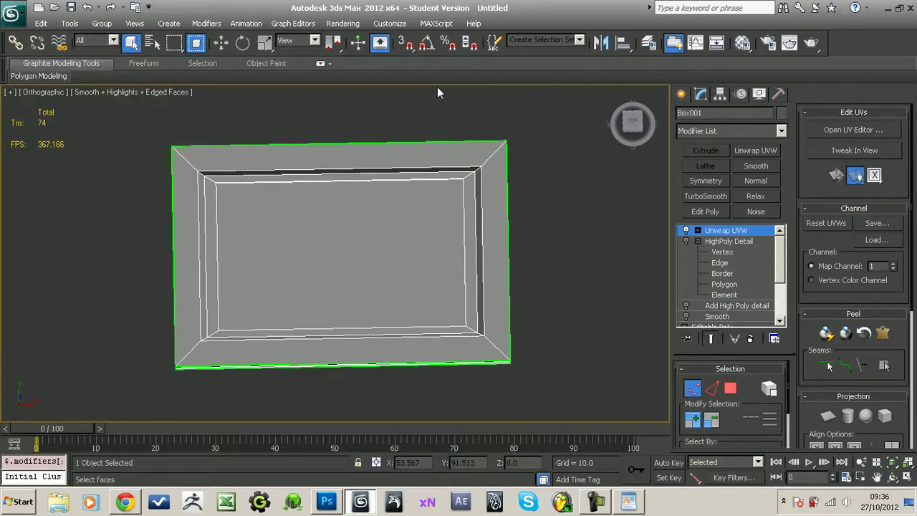
pyautogui.click(461, 62)
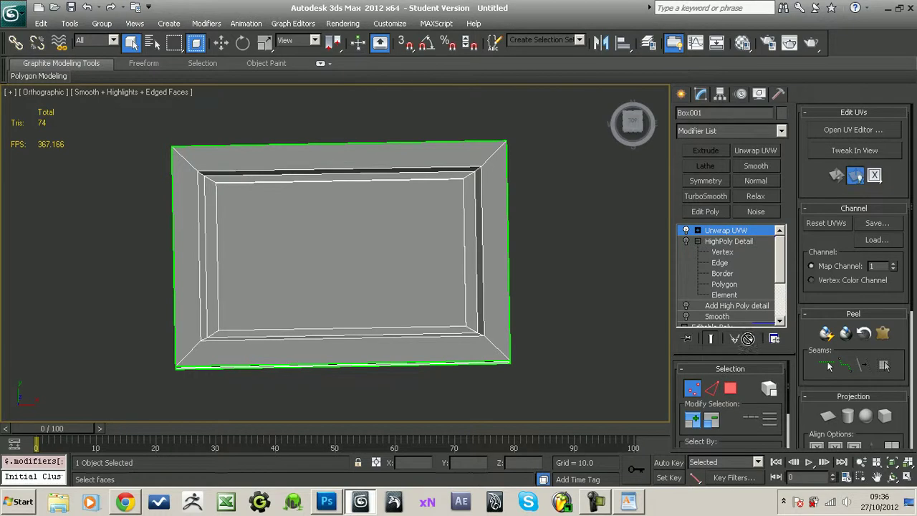
pyautogui.click(751, 339)
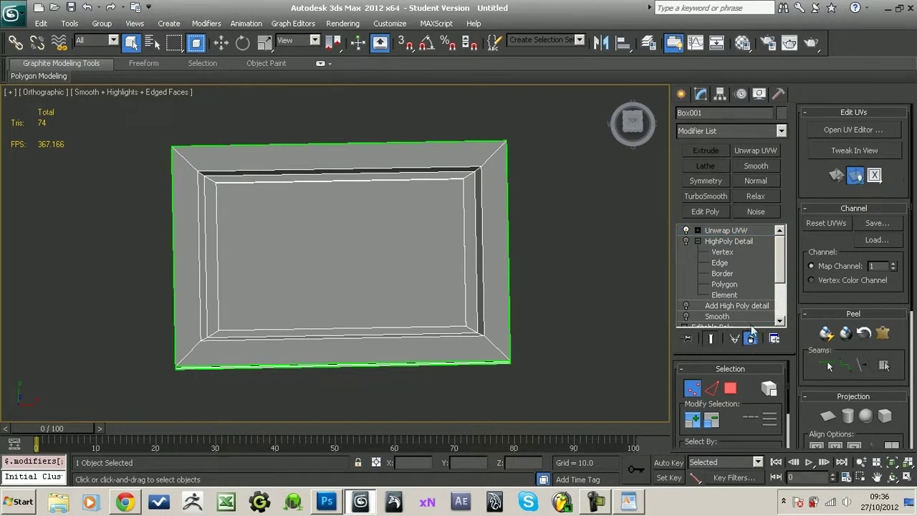
# Step: Minimise 3ds Max, switch to Photoshop and open PictureFrame_UVTemplate.png from the Textures folder
pyautogui.click(888, 8)
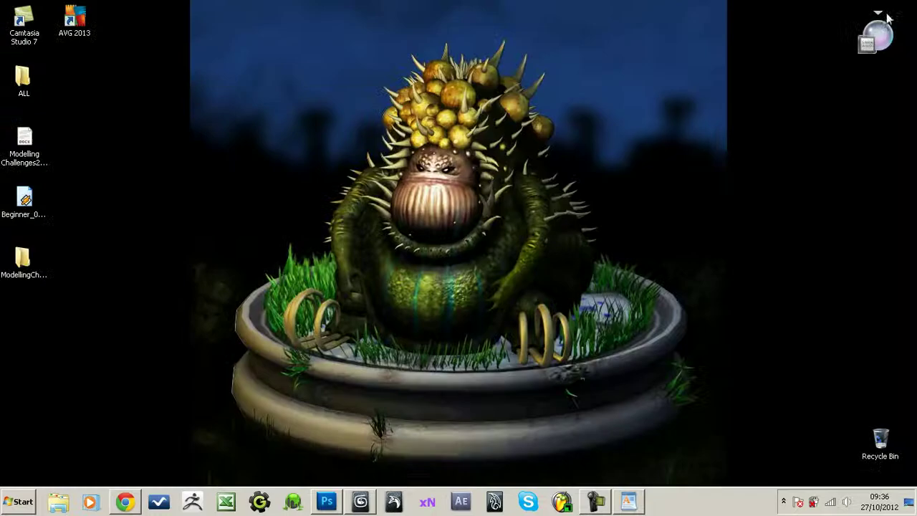
pyautogui.click(327, 501)
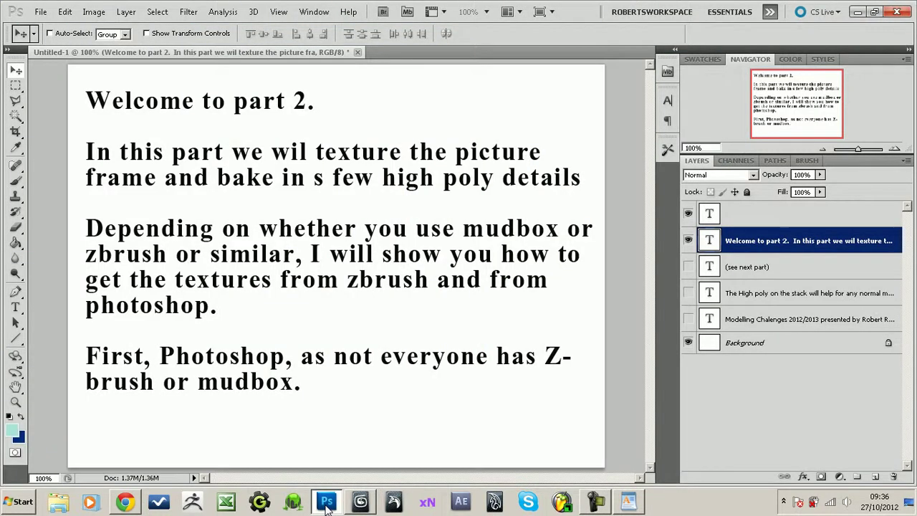
pyautogui.click(43, 11)
pyautogui.click(54, 37)
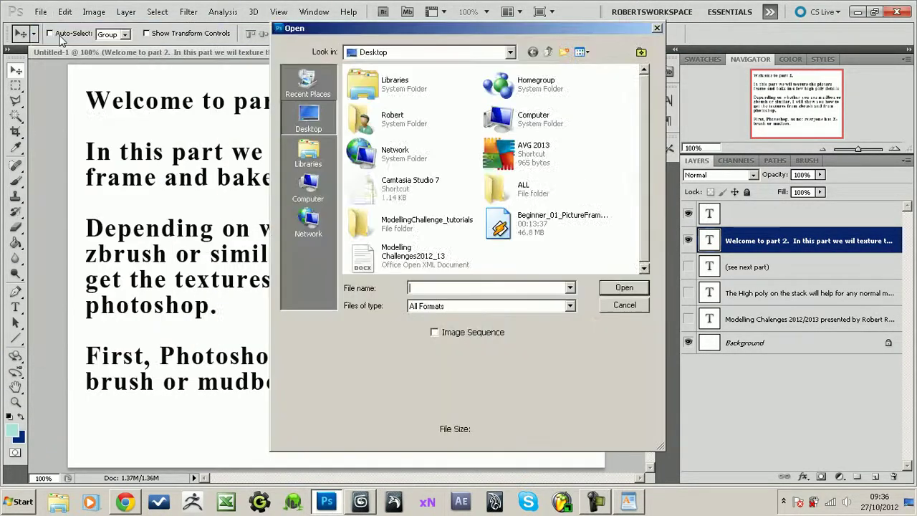
pyautogui.click(308, 82)
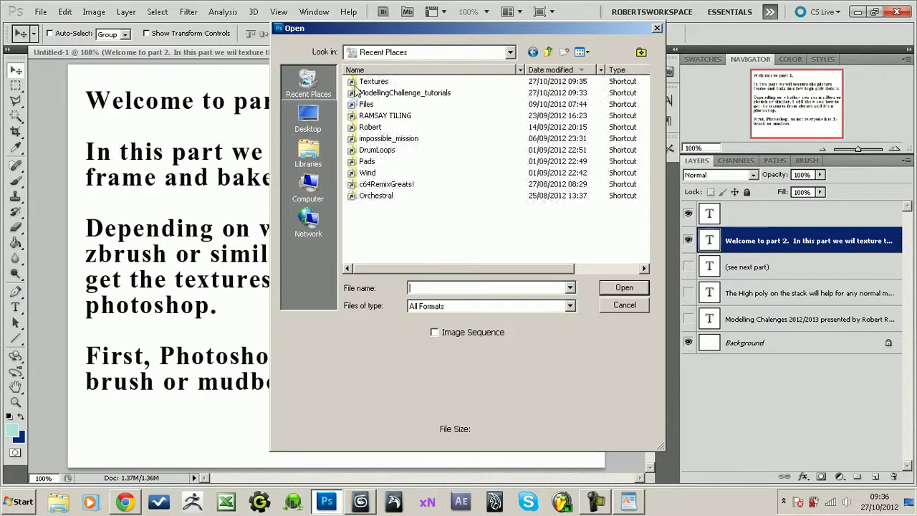
pyautogui.doubleClick(376, 82)
pyautogui.doubleClick(379, 93)
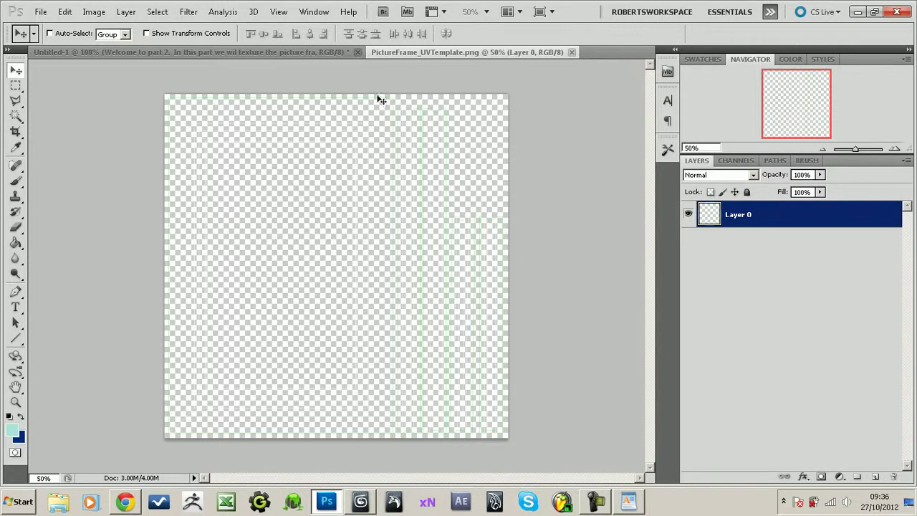
# Step: Add a new layer beneath the template layer, naming the template layer UV and the new layer BKG
pyautogui.click(876, 476)
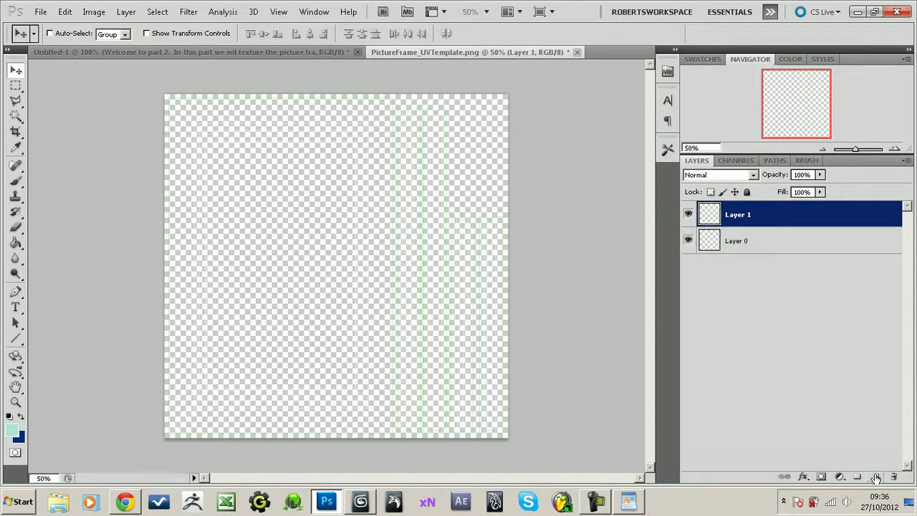
pyautogui.moveTo(738, 221)
pyautogui.mouseDown()
pyautogui.moveTo(761, 261)
pyautogui.moveTo(745, 237)
pyautogui.mouseUp()
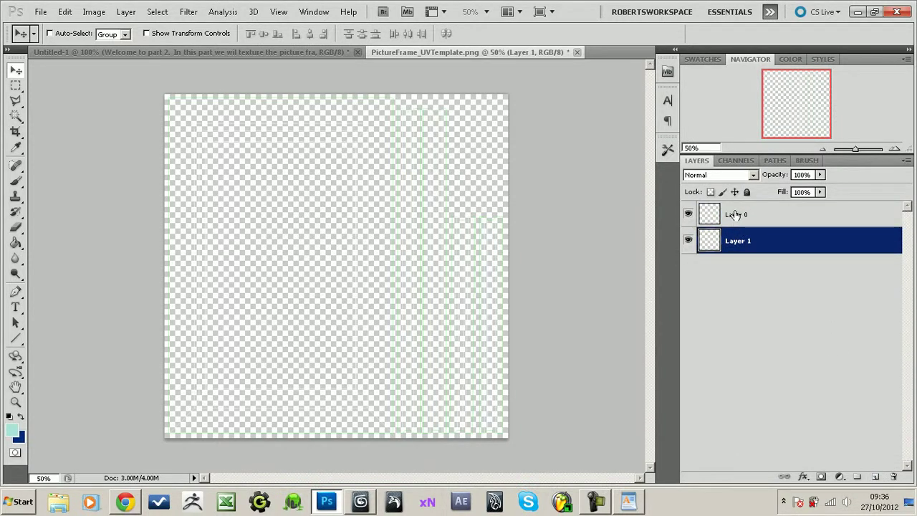
pyautogui.doubleClick(738, 215)
pyautogui.write('UV')
pyautogui.press('Return')
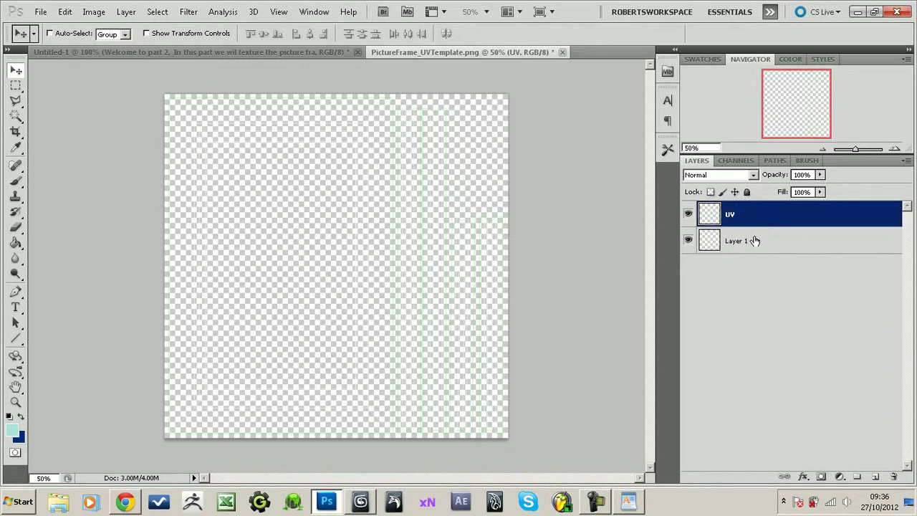
pyautogui.doubleClick(734, 241)
pyautogui.write('BKG')
pyautogui.press('Return')
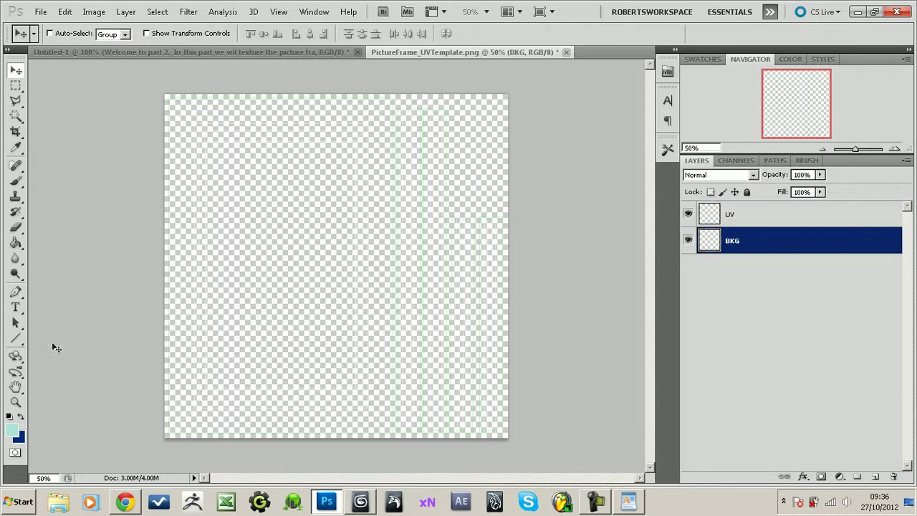
# Step: Choose a very dark brown foreground colour and fill the BKG layer with it using the Paint Bucket
pyautogui.press('x')
pyautogui.click(12, 430)
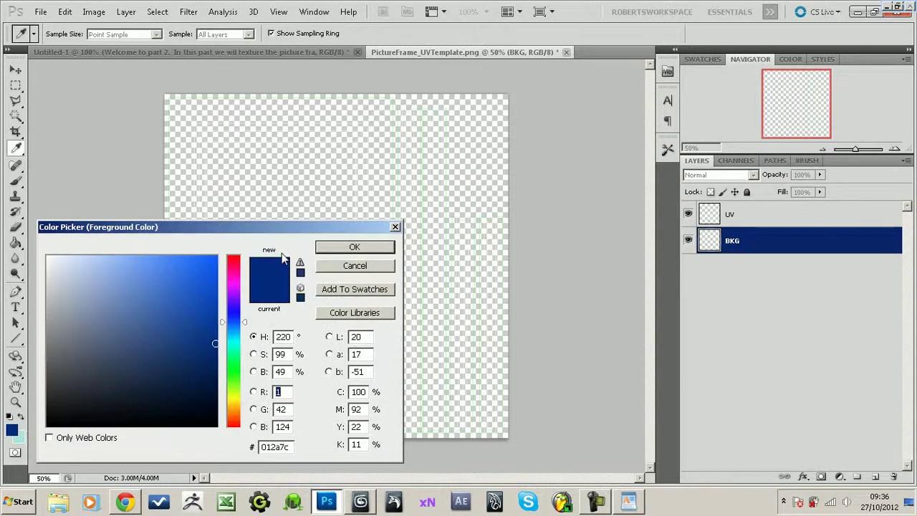
pyautogui.click(233, 409)
pyautogui.moveTo(160, 366); pyautogui.dragTo(98, 393)
pyautogui.click(355, 247)
pyautogui.click(15, 244)
pyautogui.click(241, 296)
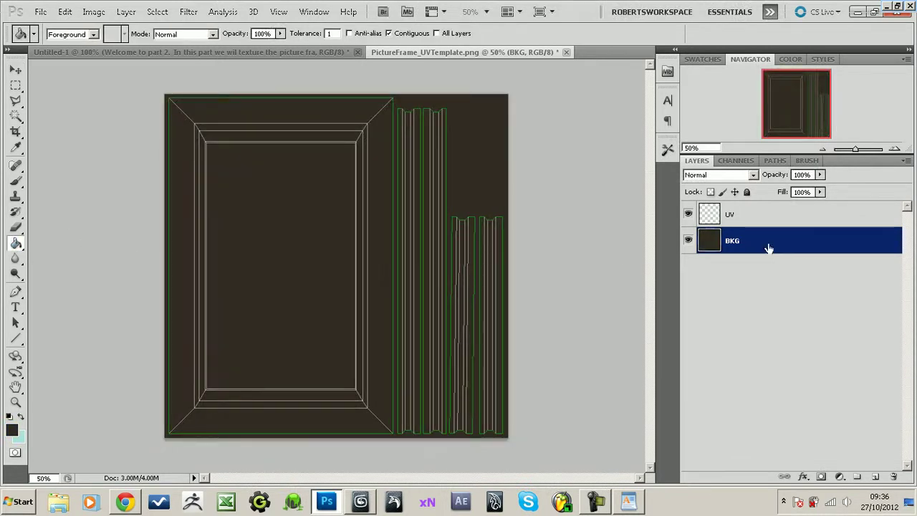
# Step: Add a new layer between UV and BKG and name it DIFFUSE
pyautogui.click(875, 477)
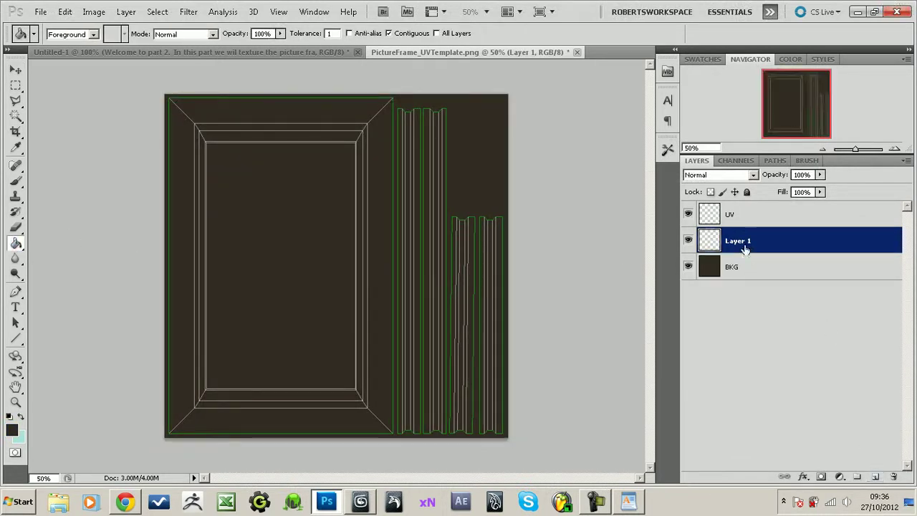
pyautogui.doubleClick(742, 241)
pyautogui.write('DIFFUSE')
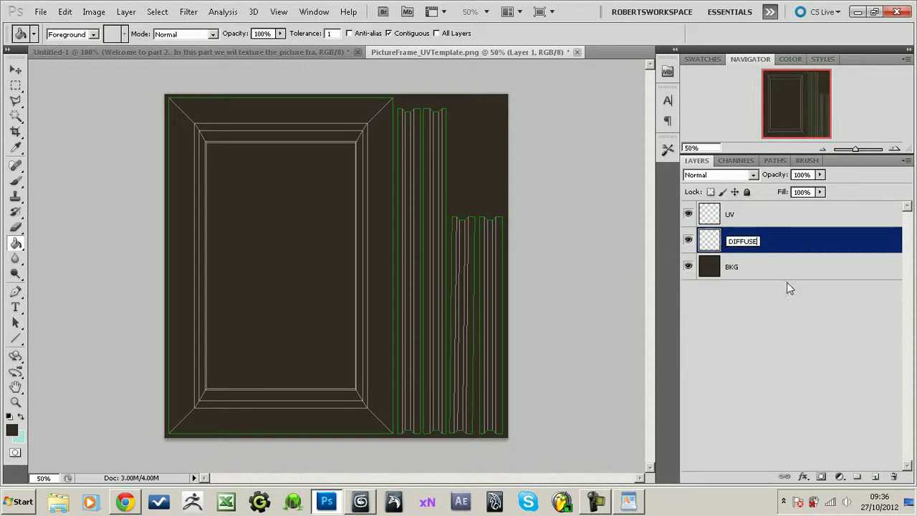
pyautogui.press('Return')
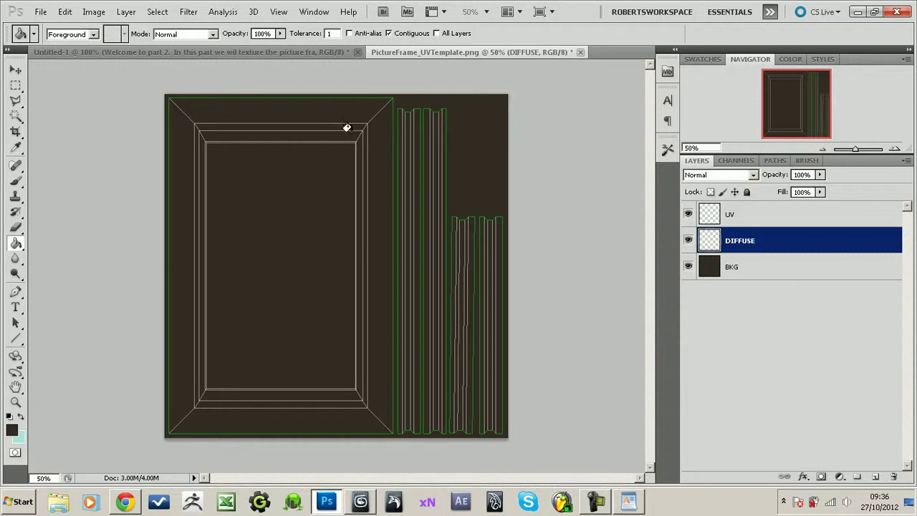
# Step: In the Untitled-1 notes document, append the paragraph "I need to check which way up the frame is." to the text
pyautogui.click(306, 50)
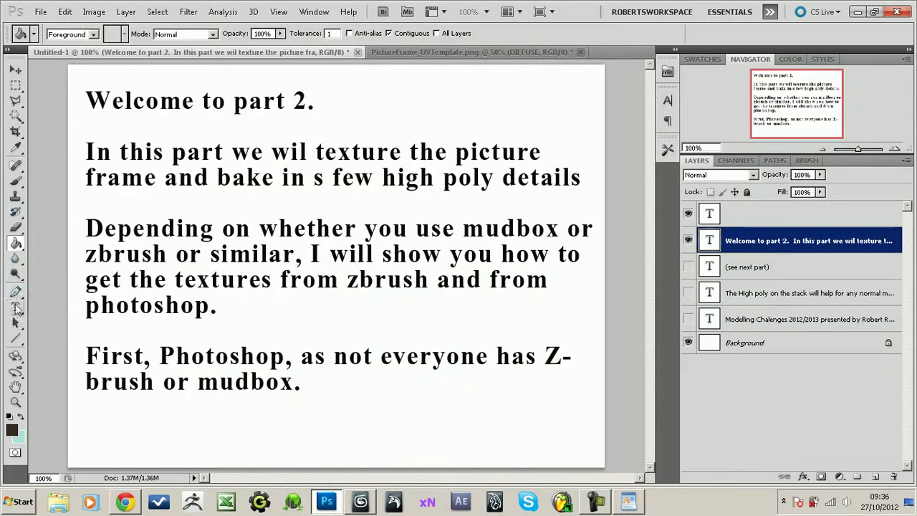
pyautogui.click(15, 308)
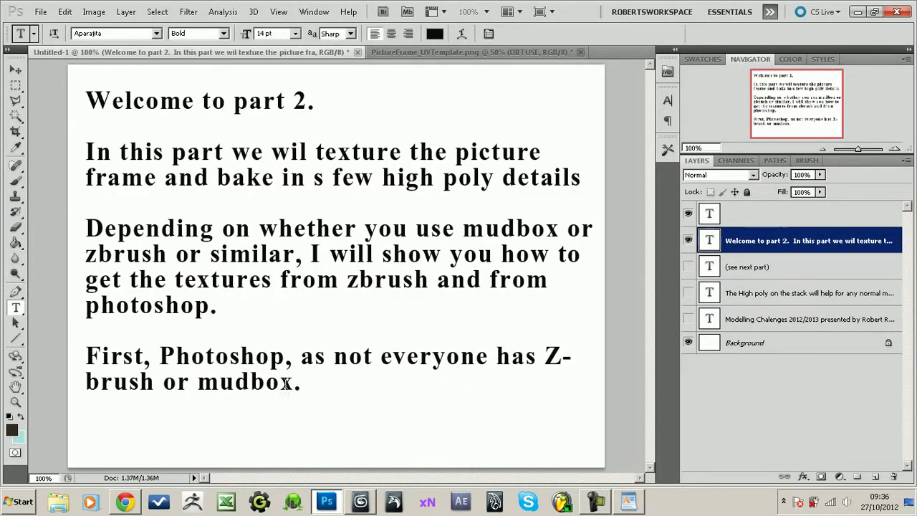
pyautogui.click(302, 387)
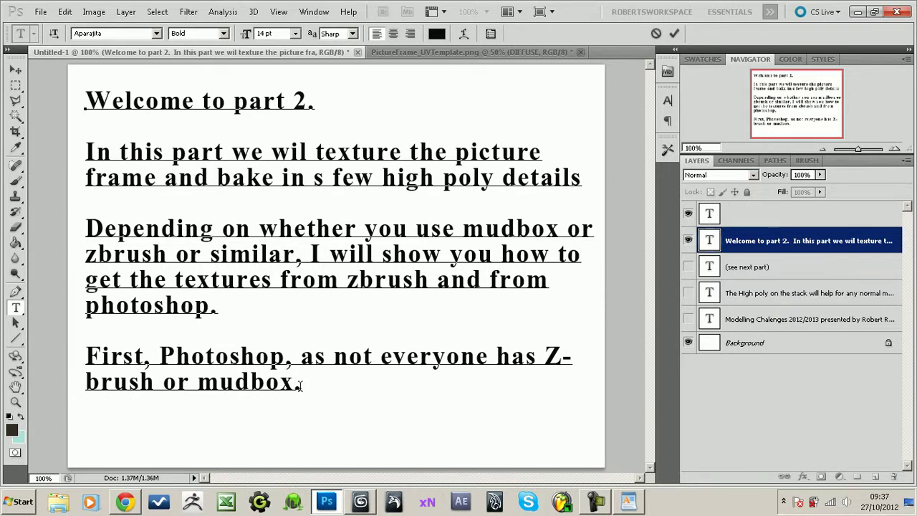
pyautogui.write('need to      ')
pyautogui.write(' which wa')
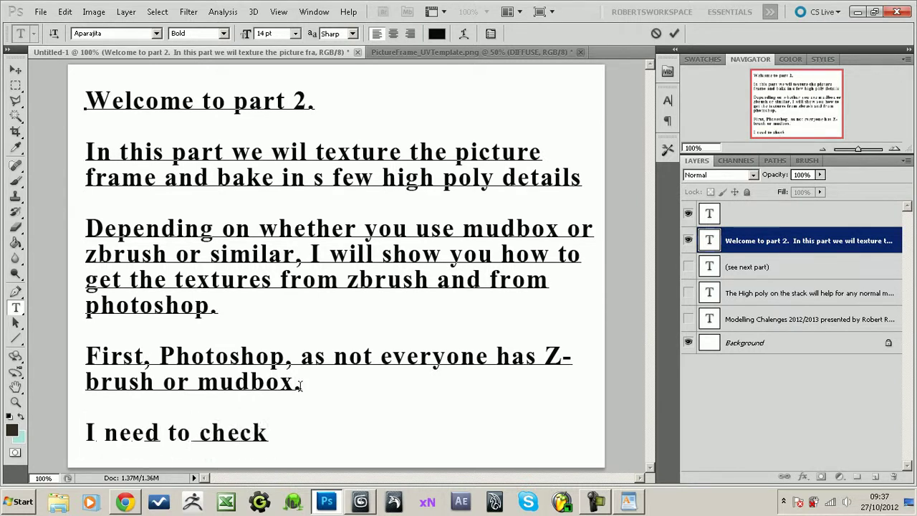
pyautogui.write('y the')
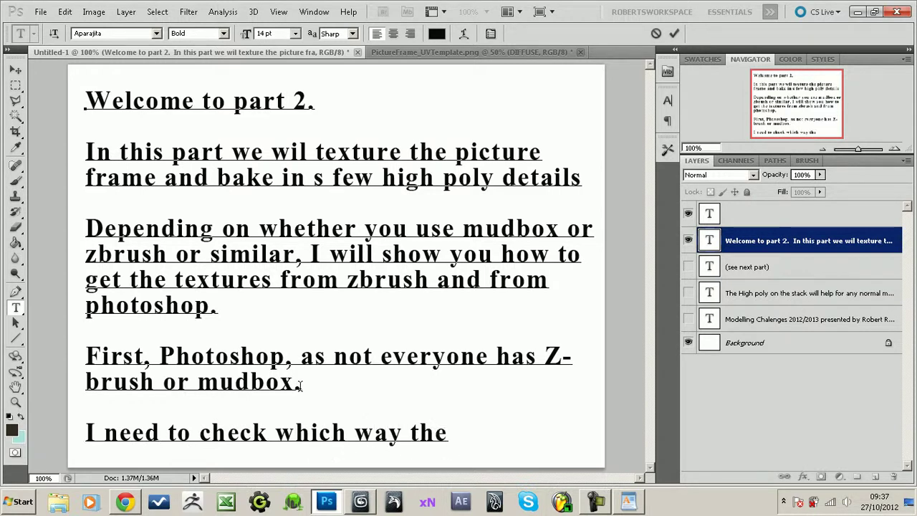
pyautogui.press('BackSpace')
pyautogui.press('BackSpace')
pyautogui.press('BackSpace')
pyautogui.press('BackSpace')
pyautogui.write('up ')
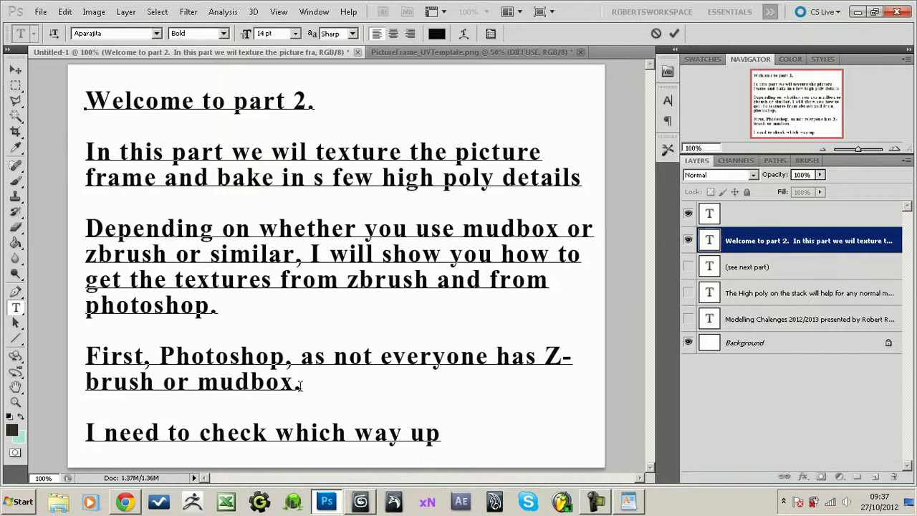
pyautogui.write('the fram')
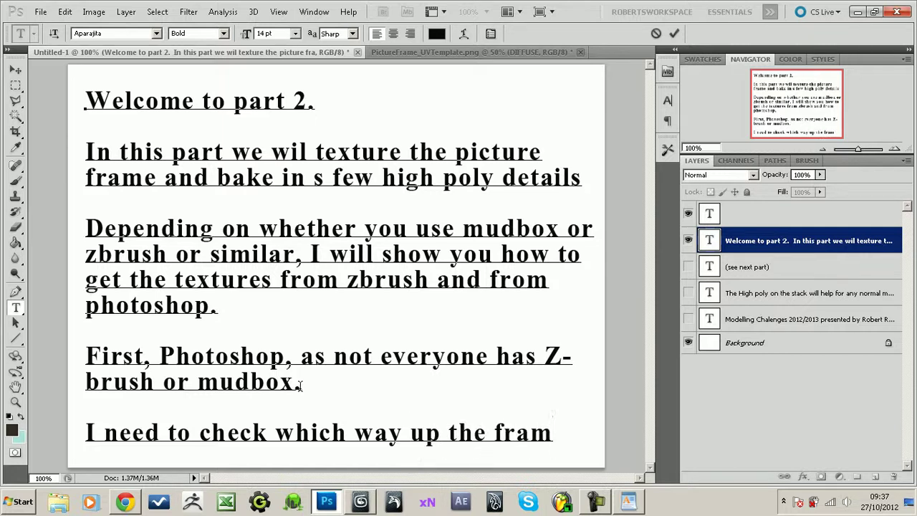
pyautogui.write('e is.')
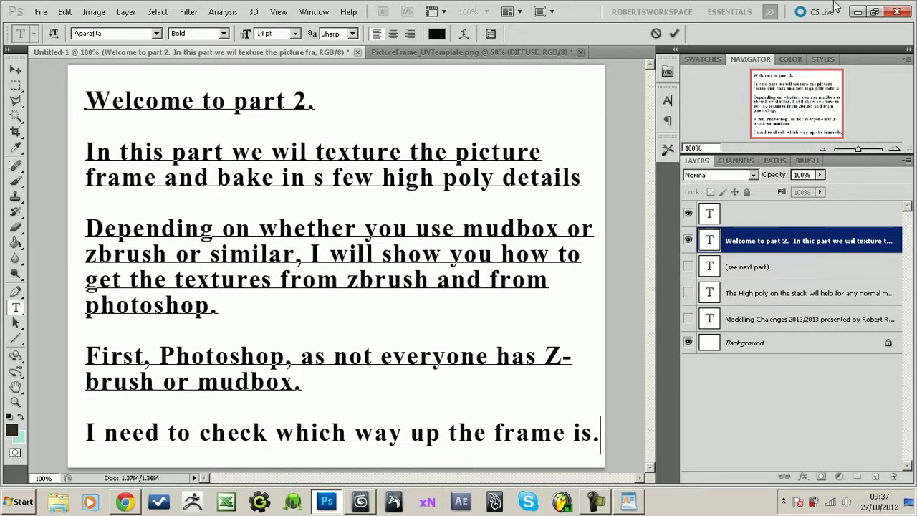
# Step: Minimise Photoshop, switch to 3ds Max and apply an Unwrap UVW modifier to the picture frame
pyautogui.click(858, 13)
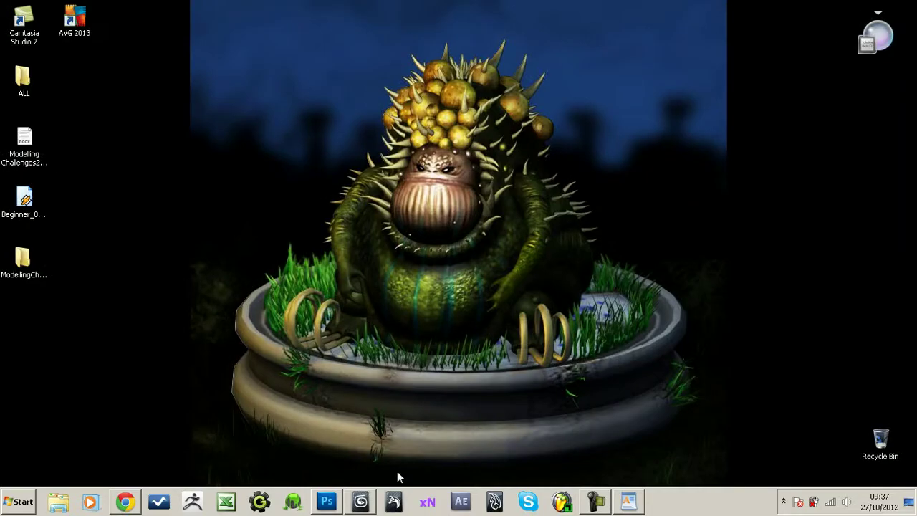
pyautogui.click(361, 502)
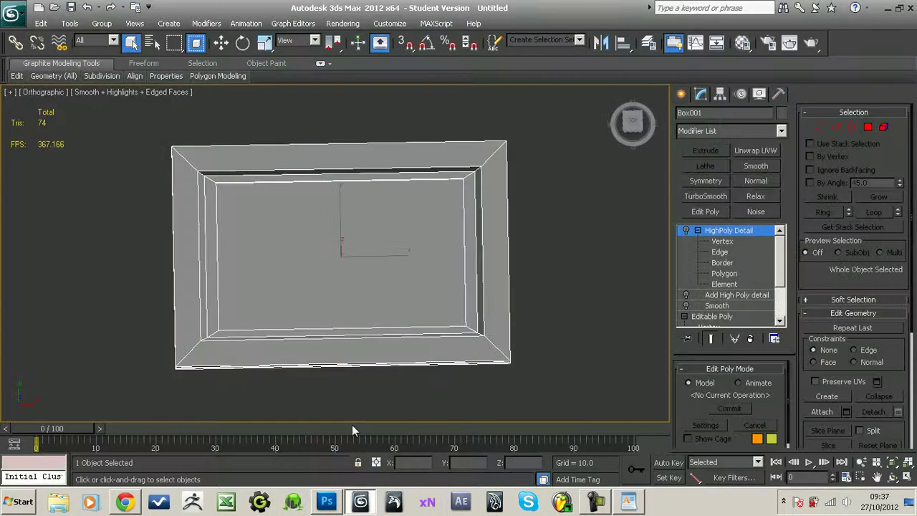
pyautogui.click(753, 151)
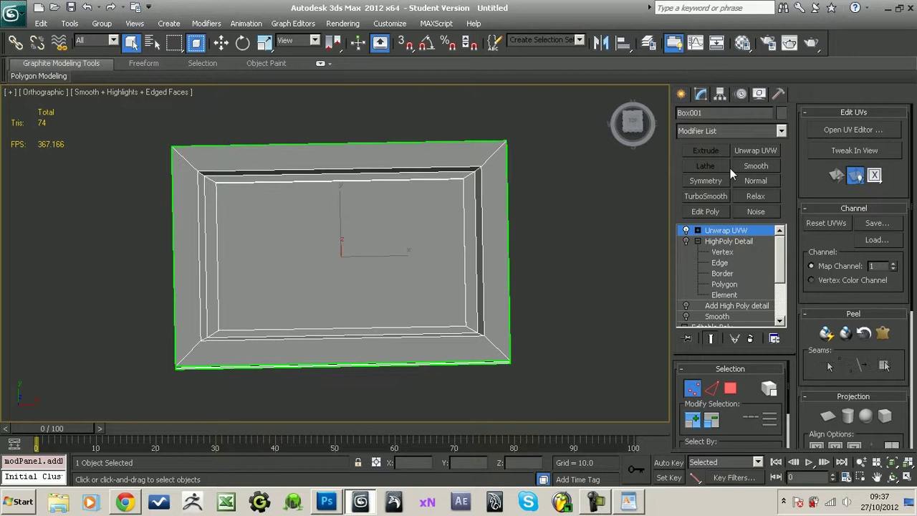
# Step: Open the UV editor and select the frame's upper inner edges in the viewport to locate them in the UV layout
pyautogui.click(850, 130)
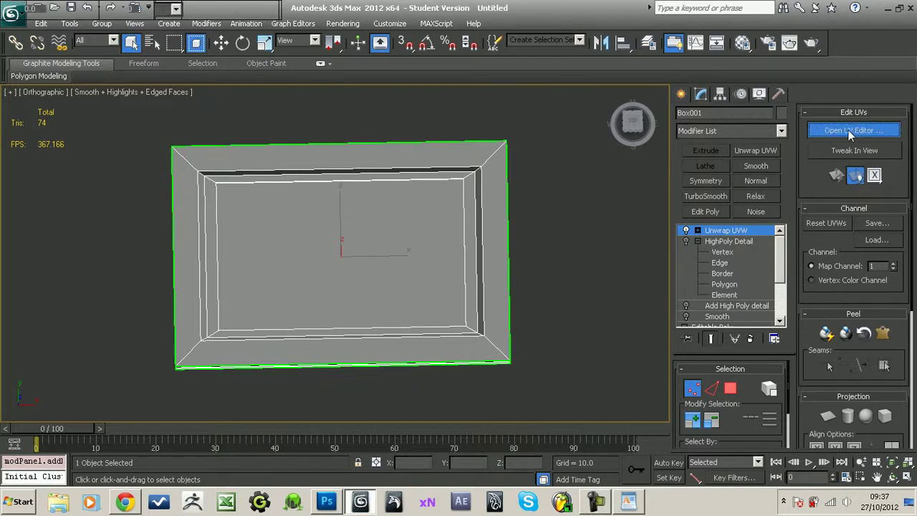
pyautogui.scroll(2, 550, 173)
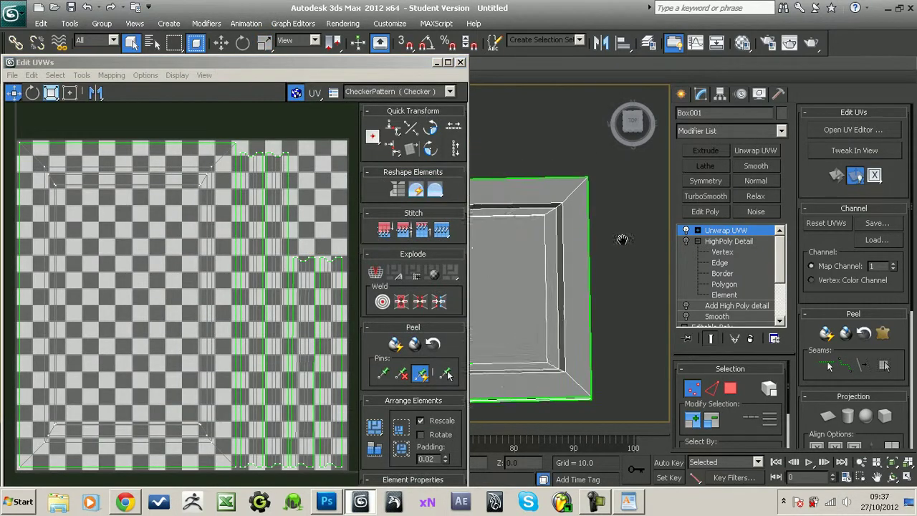
pyautogui.click(698, 231)
pyautogui.click(722, 242)
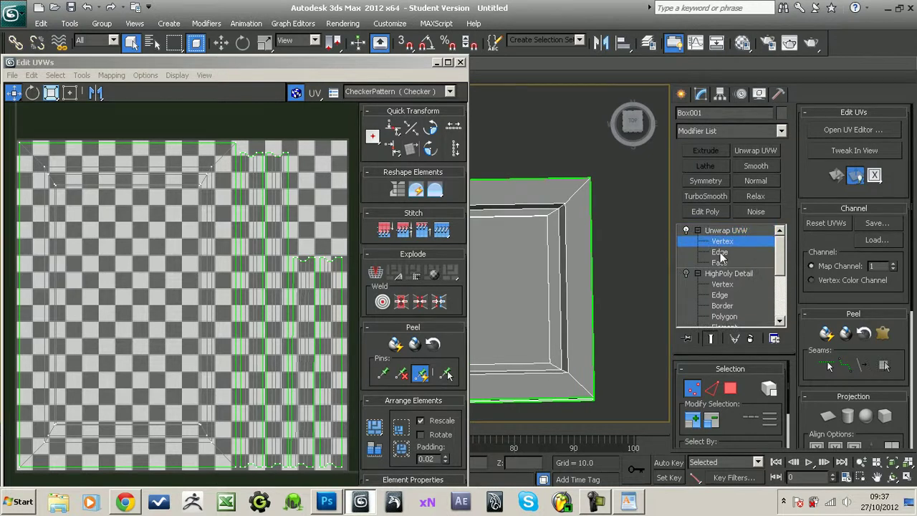
pyautogui.click(719, 252)
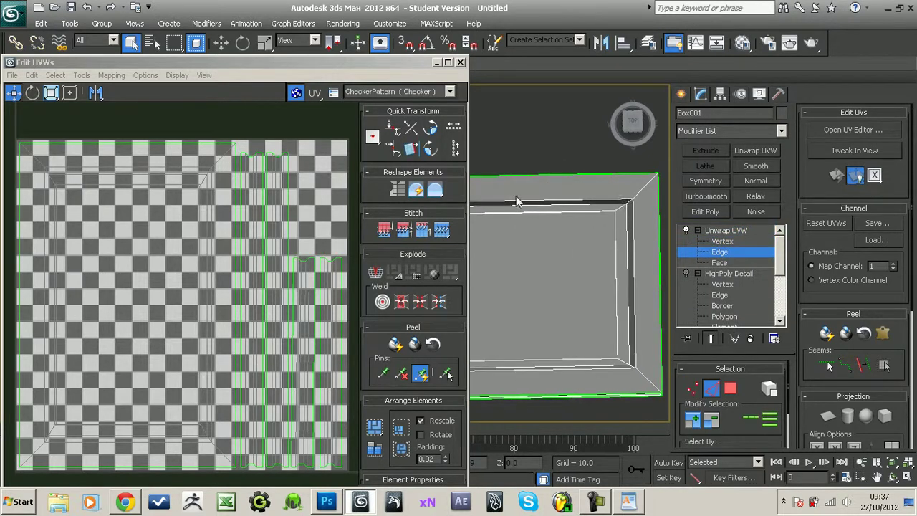
pyautogui.moveTo(532, 219); pyautogui.dragTo(642, 203)
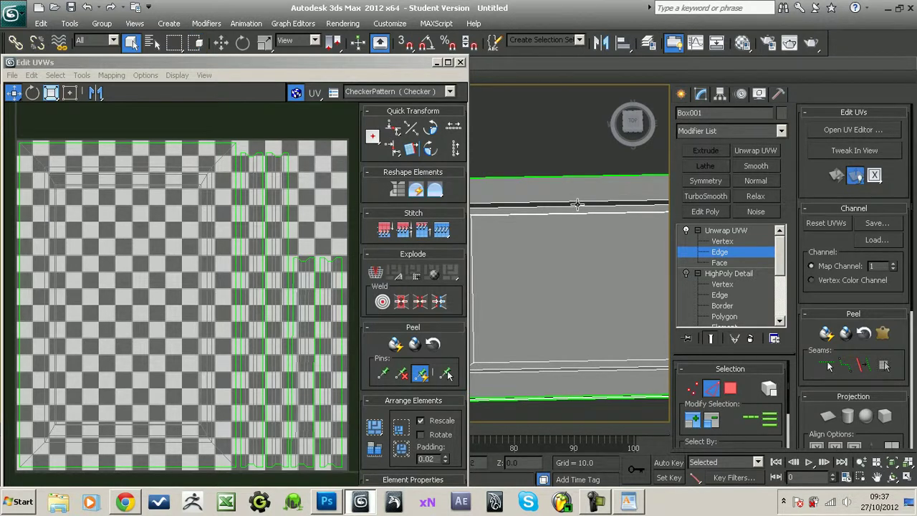
pyautogui.click(599, 219)
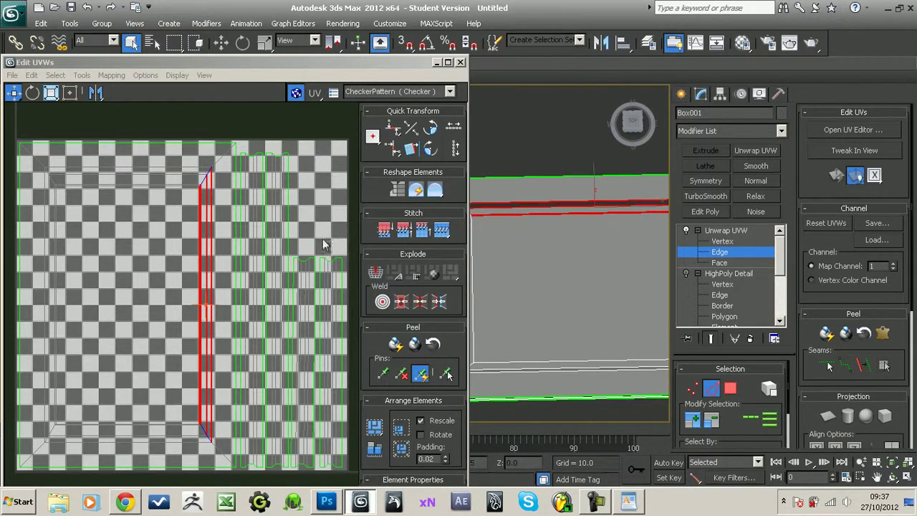
# Step: Select the vertices at the frame's upper-right inner corner to check their place in the UV layout, and close the UV editor
pyautogui.click(722, 241)
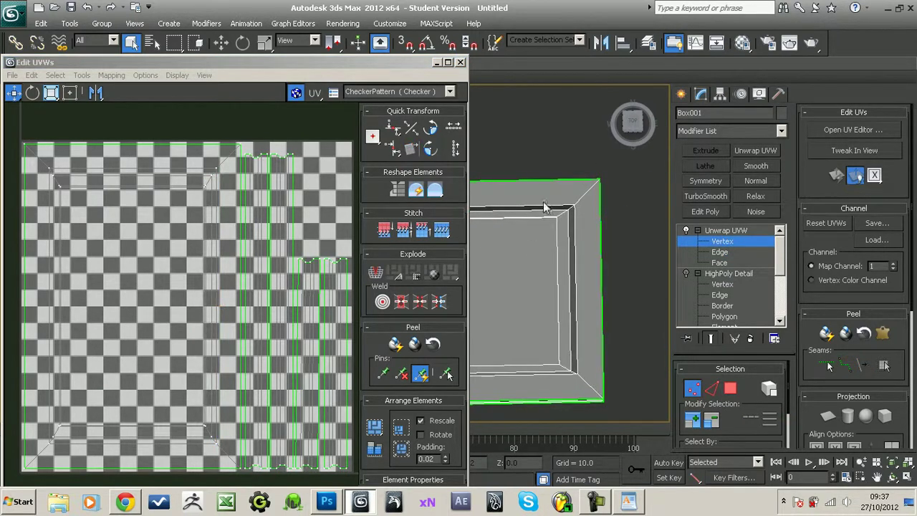
pyautogui.moveTo(543, 201); pyautogui.dragTo(581, 227)
pyautogui.click(462, 63)
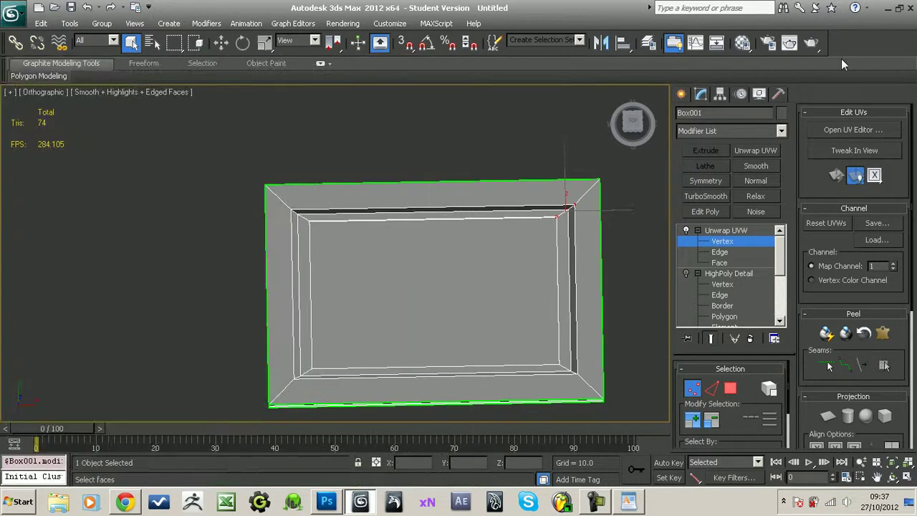
# Step: Return to Photoshop's PictureFrame_UVTemplate.png document and make a rectangular selection around the frame's inner picture panel
pyautogui.click(888, 10)
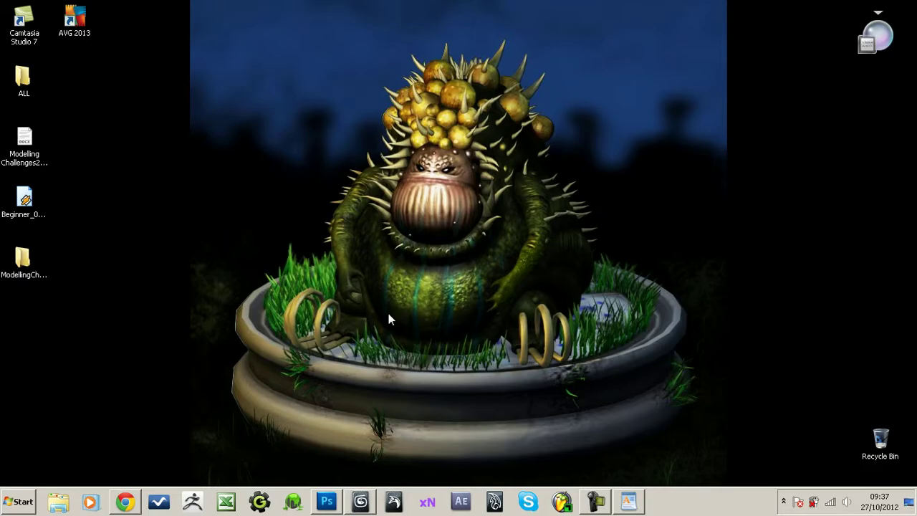
pyautogui.click(326, 502)
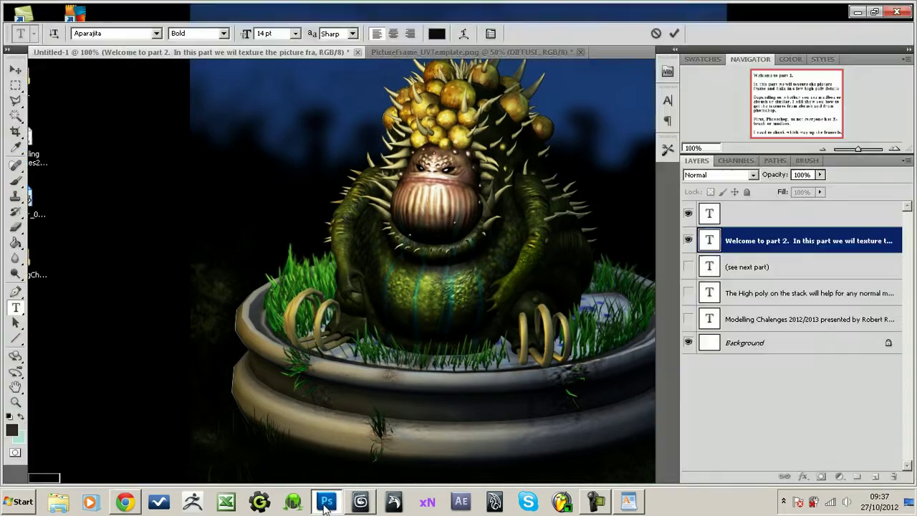
pyautogui.click(405, 52)
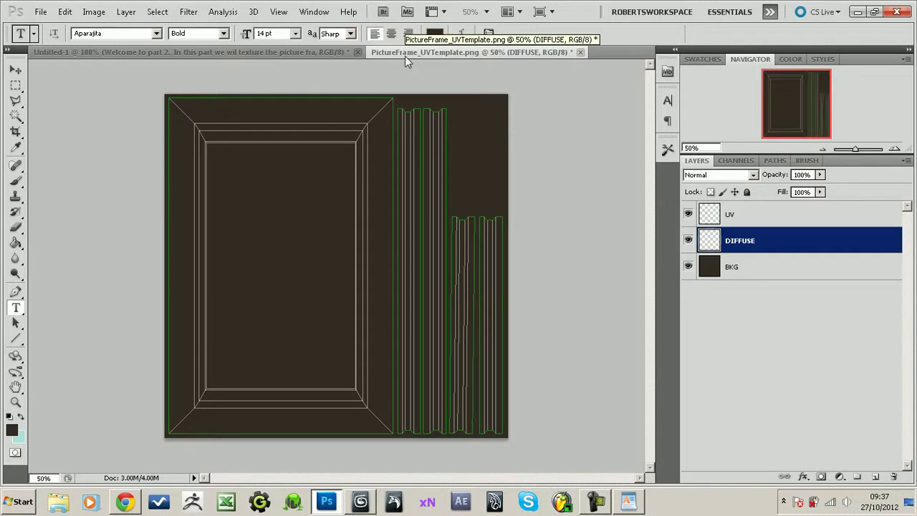
pyautogui.click(17, 182)
pyautogui.click(16, 86)
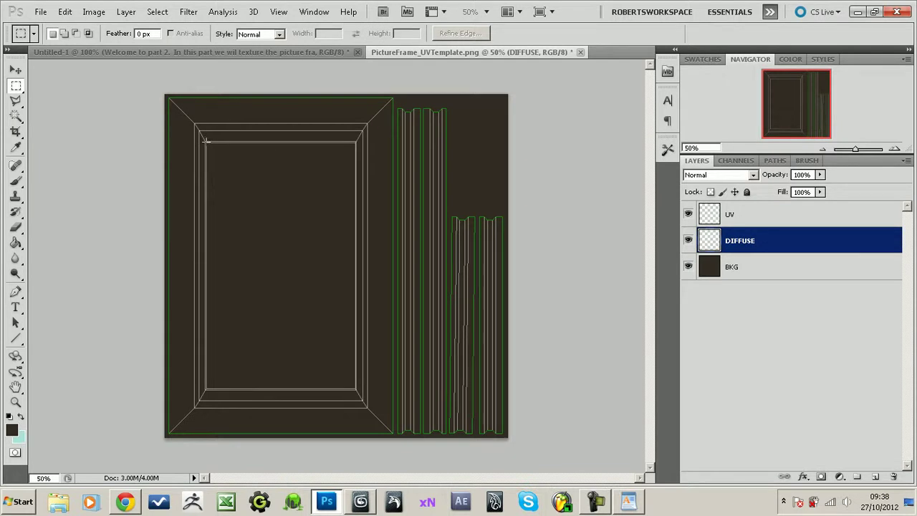
pyautogui.moveTo(255, 215); pyautogui.dragTo(344, 351)
pyautogui.moveTo(357, 390); pyautogui.dragTo(356, 390)
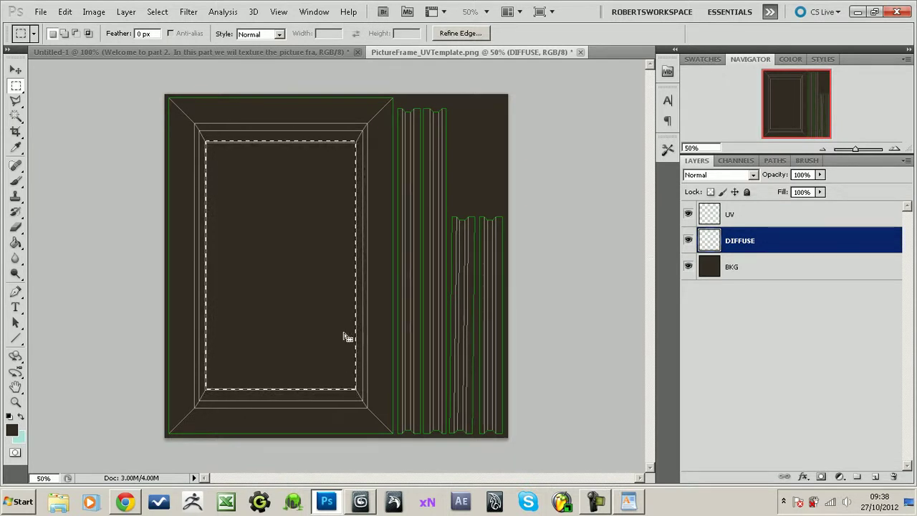
# Step: Copy the selected area from the BKG layer and create a new white 448 × 742 pixel document from the clipboard size
pyautogui.hotkey('ctrl', 'c')
pyautogui.click(460, 198)
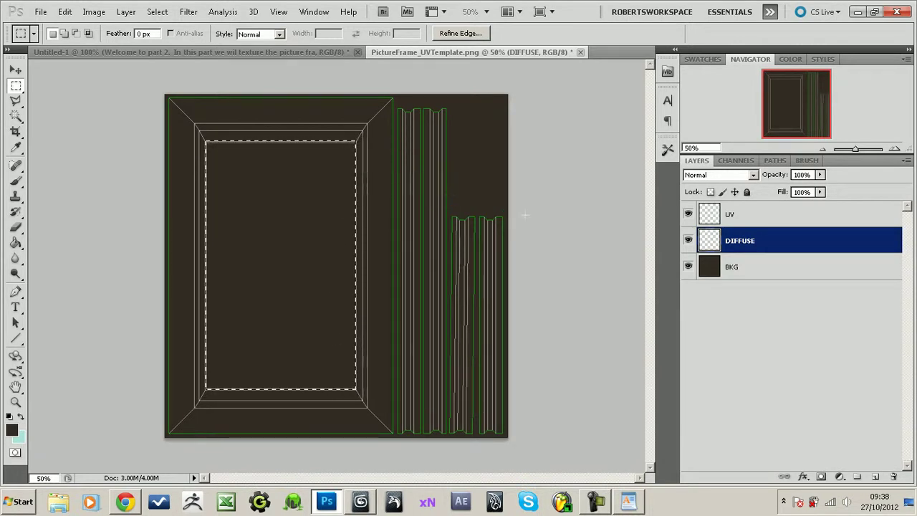
pyautogui.hotkey('alt', '[')
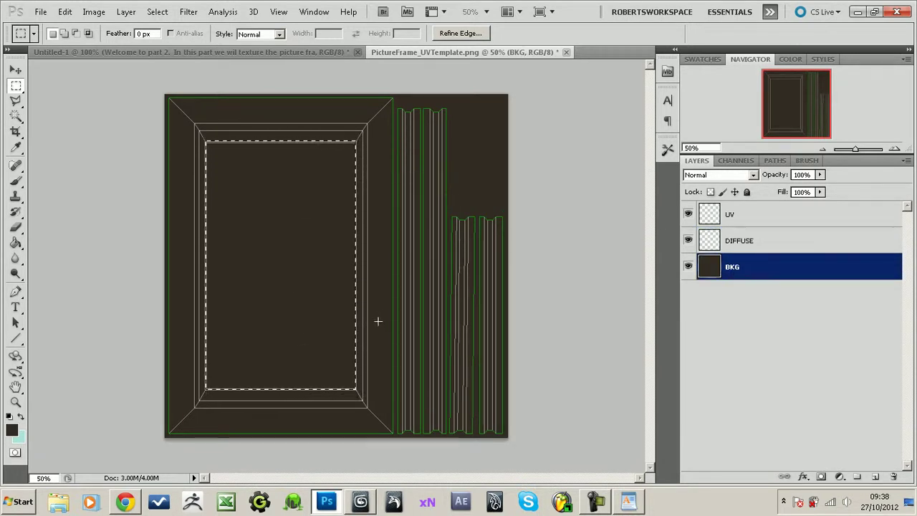
pyautogui.click(41, 11)
pyautogui.click(49, 29)
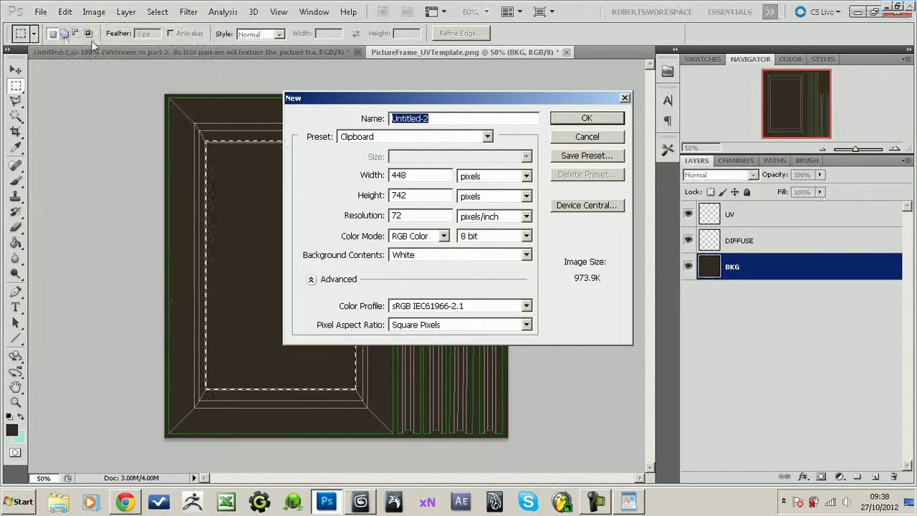
pyautogui.press('Return')
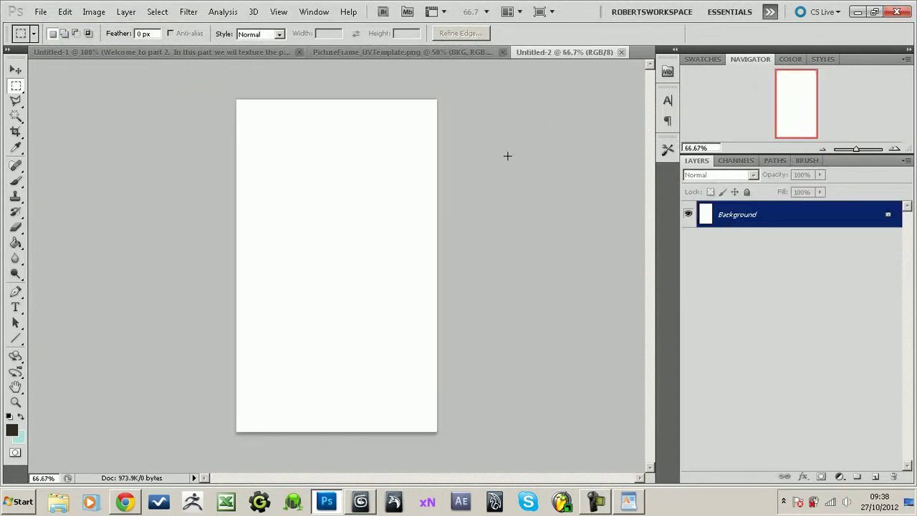
# Step: Add a new layer filled with dark brown and paint the letters SKY sideways along its right edge in pale turquoise
pyautogui.hotkey('ctrl', 'shift', 'alt', 'n')
pyautogui.hotkey('alt', 'BackSpace')
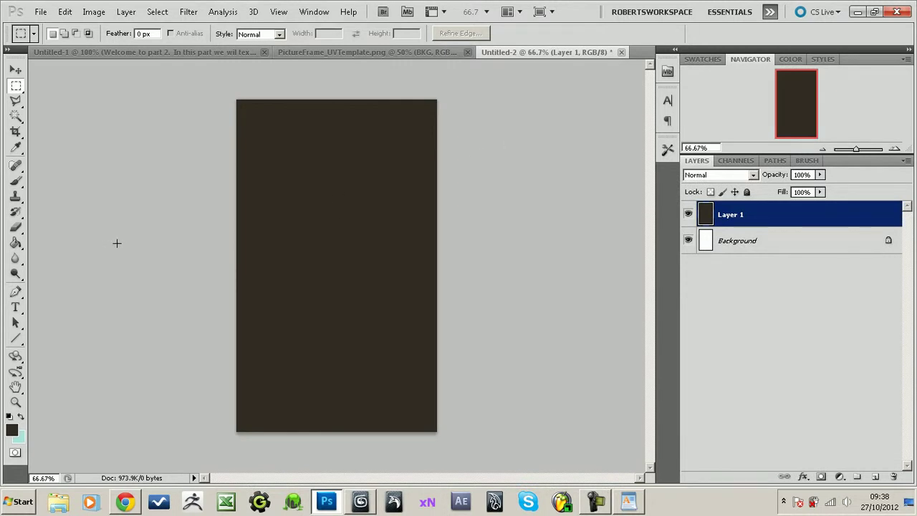
pyautogui.press('b')
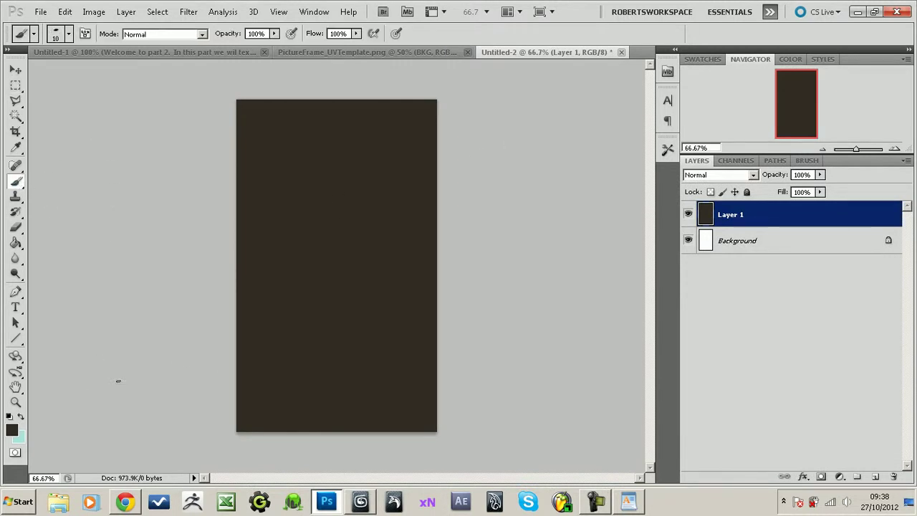
pyautogui.click(21, 418)
pyautogui.moveTo(413, 172)
pyautogui.mouseDown()
pyautogui.moveTo(388, 176)
pyautogui.moveTo(383, 155)
pyautogui.mouseUp()
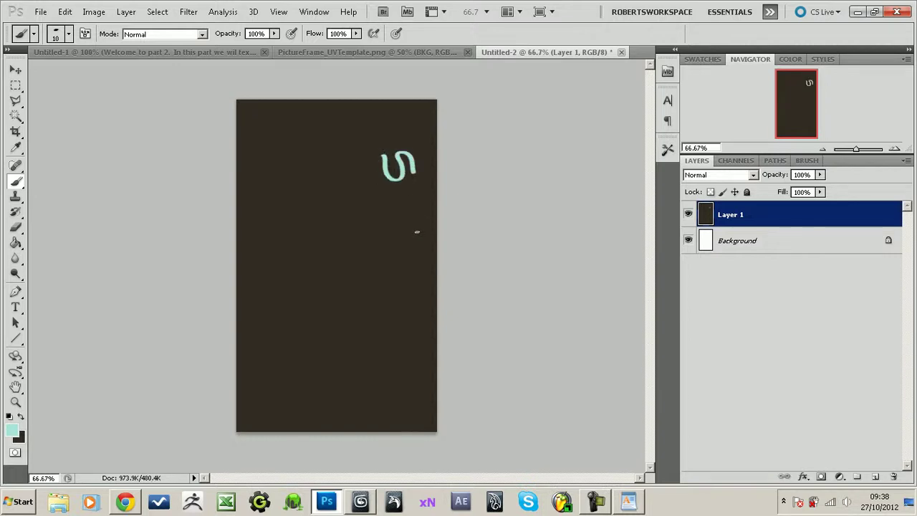
pyautogui.moveTo(384, 305); pyautogui.dragTo(415, 328)
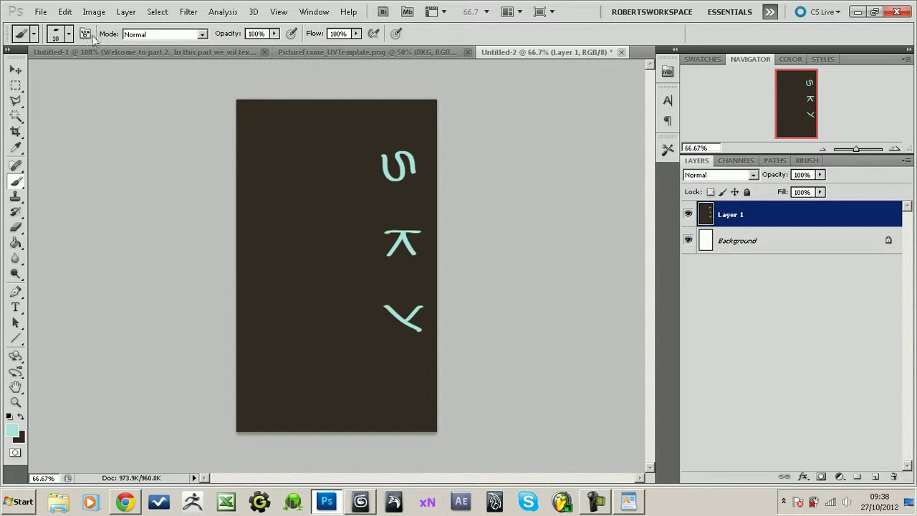
# Step: Rotate the whole image 90° counter-clockwise
pyautogui.click(94, 11)
pyautogui.moveTo(136, 124)
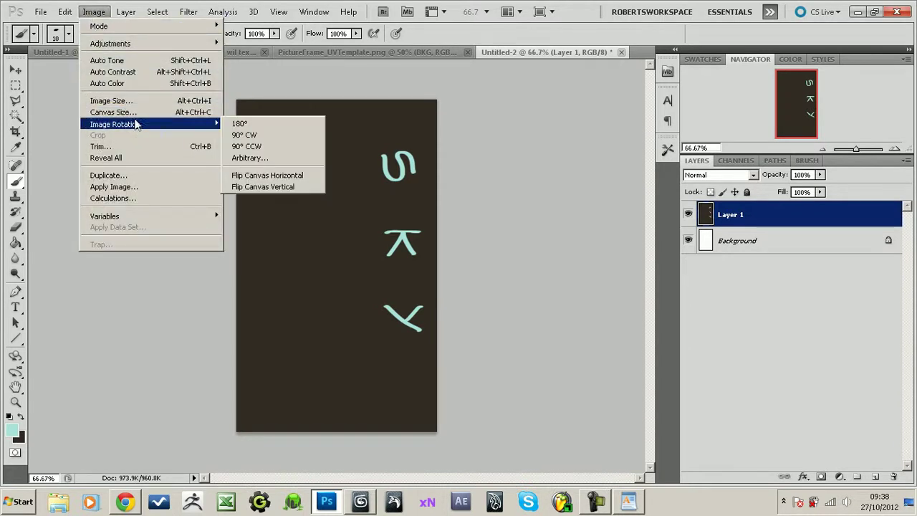
pyautogui.click(260, 147)
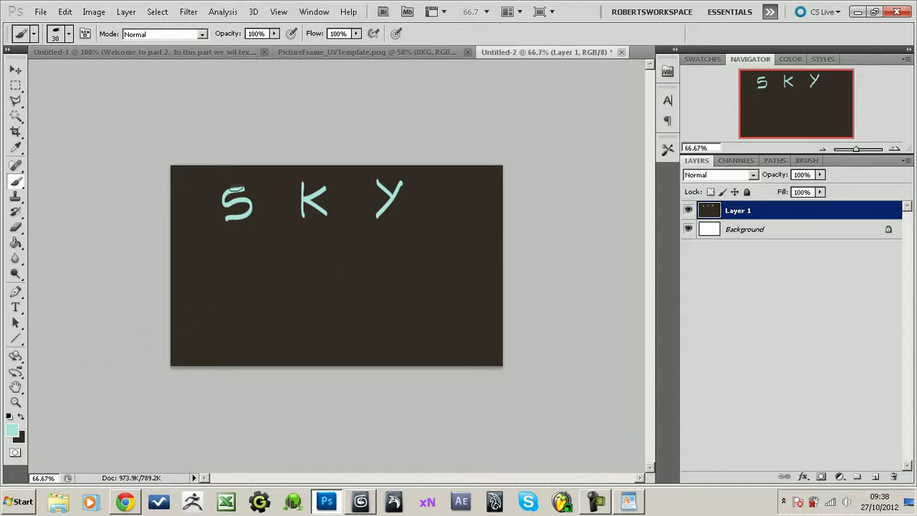
# Step: Paint a turquoise sky over the upper part with an 80 px brush, and smudge curling grass blades along the horizon
pyautogui.press(']')
pyautogui.press(']')
pyautogui.press(']')
pyautogui.press(']')
pyautogui.press(']')
pyautogui.press(']')
pyautogui.moveTo(182, 157)
pyautogui.mouseDown()
pyautogui.moveTo(195, 197)
pyautogui.moveTo(247, 160)
pyautogui.moveTo(253, 214)
pyautogui.moveTo(306, 168)
pyautogui.moveTo(286, 220)
pyautogui.moveTo(307, 217)
pyautogui.moveTo(377, 173)
pyautogui.moveTo(382, 200)
pyautogui.moveTo(393, 196)
pyautogui.moveTo(376, 226)
pyautogui.moveTo(463, 187)
pyautogui.moveTo(427, 221)
pyautogui.moveTo(487, 183)
pyautogui.moveTo(435, 189)
pyautogui.mouseUp()
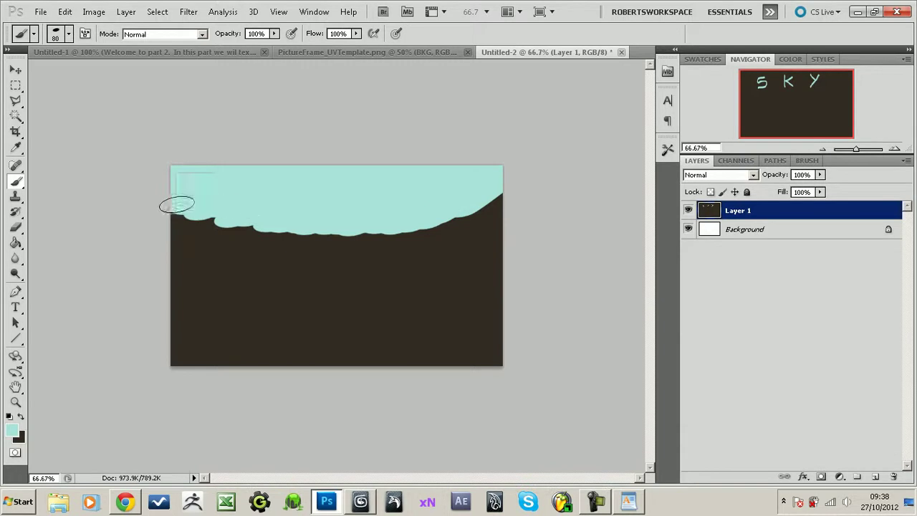
pyautogui.moveTo(18, 259); pyautogui.dragTo(59, 280)
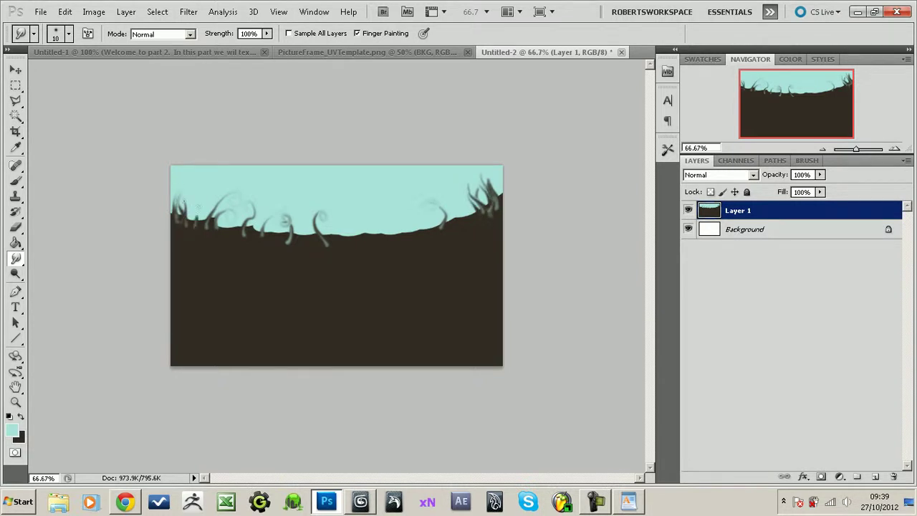
# Step: Choose the 213 px grass brush tip for the Brush tool and enable Scattering
pyautogui.click(16, 180)
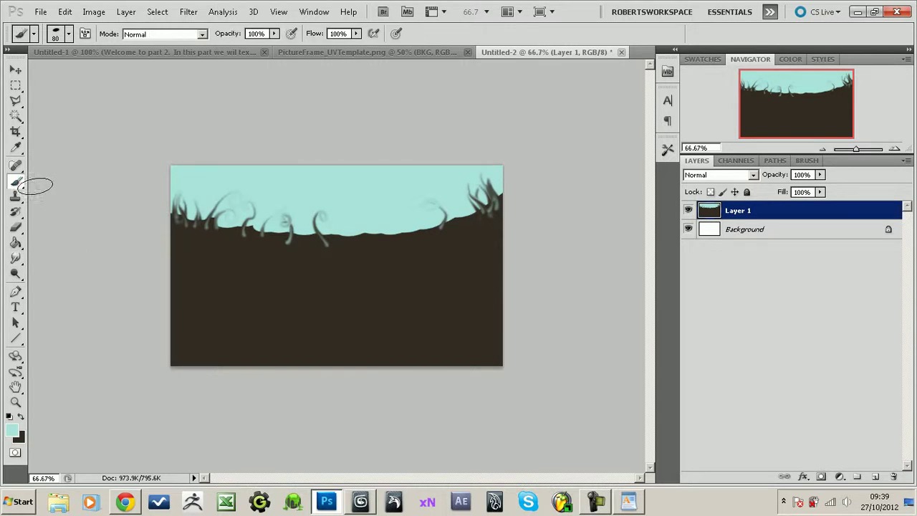
pyautogui.press('F5')
pyautogui.moveTo(906, 208); pyautogui.dragTo(908, 247)
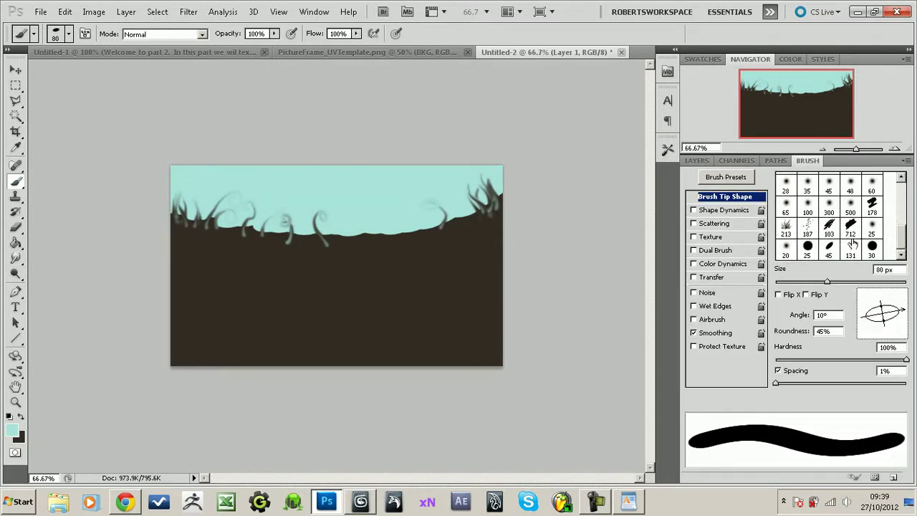
pyautogui.click(787, 228)
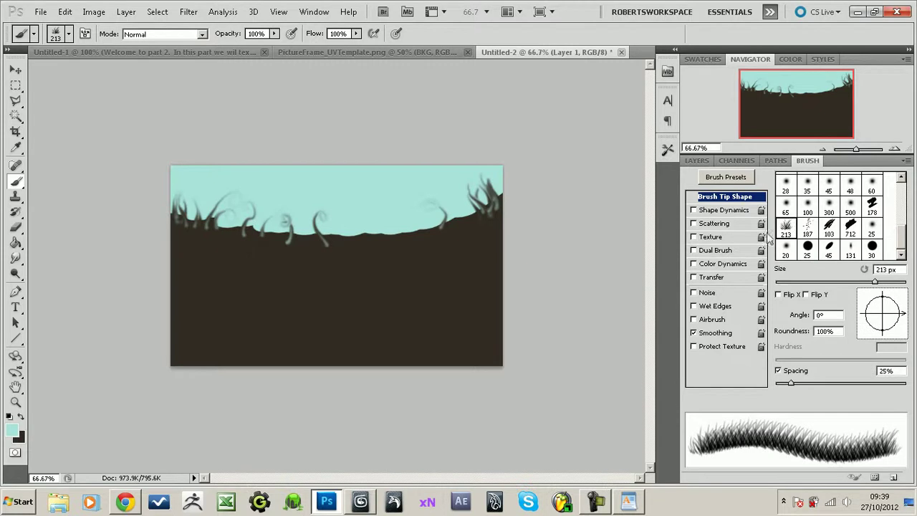
pyautogui.click(695, 250)
pyautogui.click(695, 251)
pyautogui.click(694, 223)
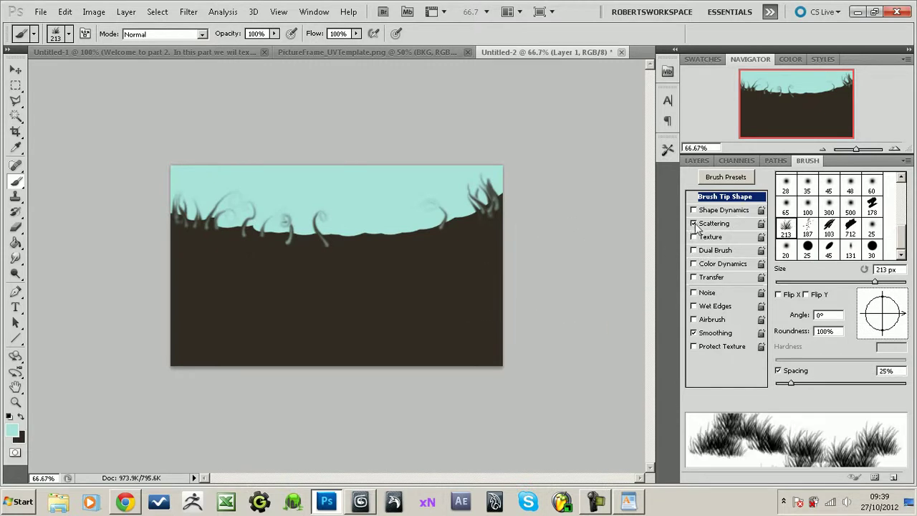
pyautogui.click(713, 224)
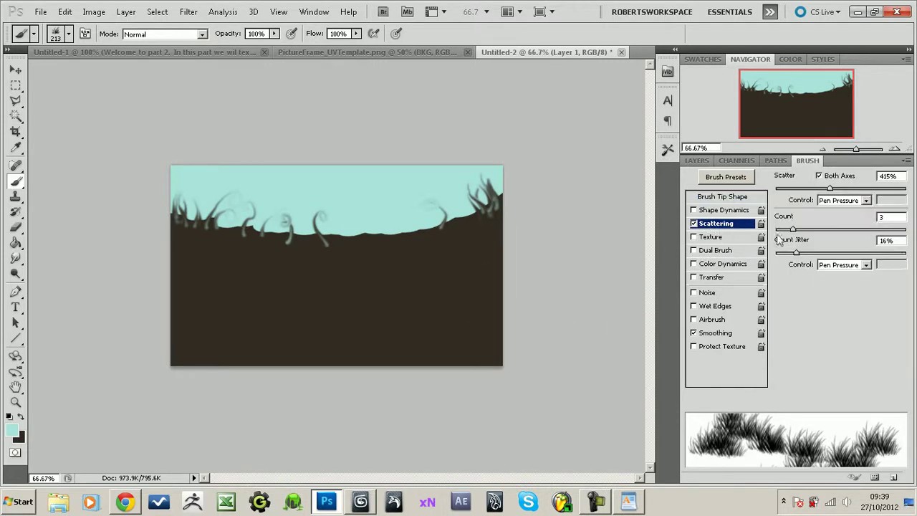
# Step: Enable Color Dynamics with 45% foreground/background, 8% hue, 9% saturation and 10% brightness jitter, and turn on Transfer
pyautogui.click(711, 265)
pyautogui.moveTo(851, 190); pyautogui.dragTo(836, 198)
pyautogui.moveTo(778, 277); pyautogui.dragTo(787, 229)
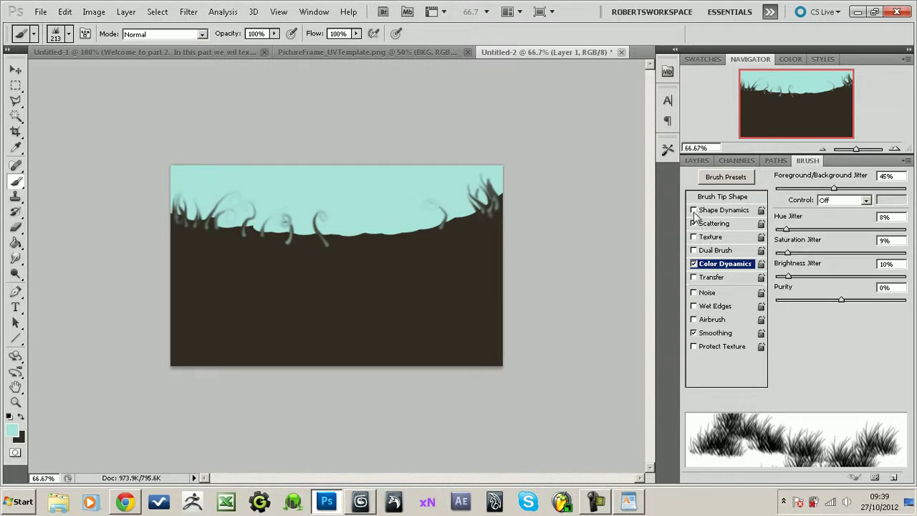
pyautogui.click(694, 277)
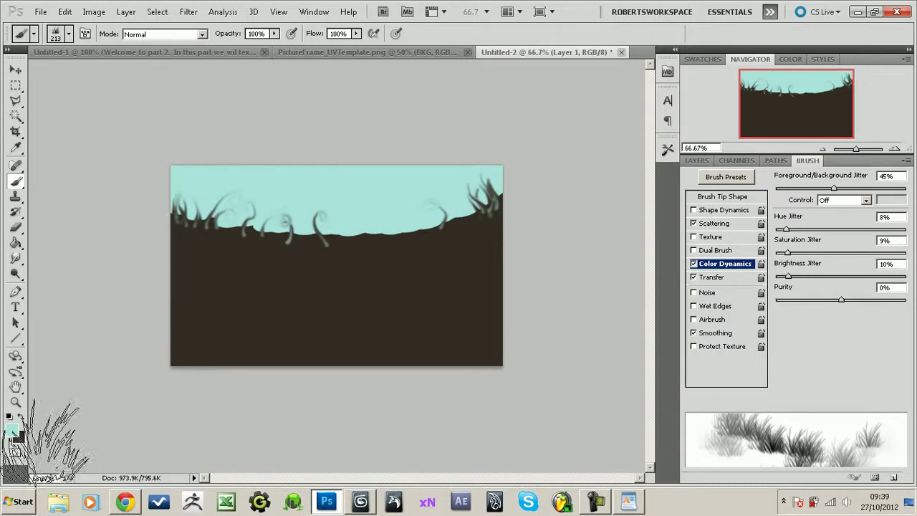
# Step: Set the background colour to pale blue and the foreground colour to a very dark green
pyautogui.click(13, 430)
pyautogui.click(232, 344)
pyautogui.click(354, 246)
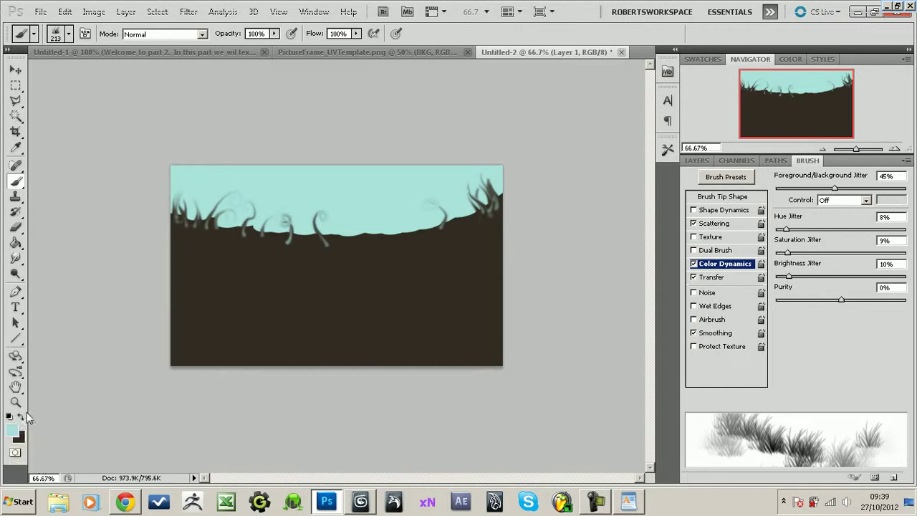
pyautogui.click(13, 429)
pyautogui.moveTo(233, 391); pyautogui.dragTo(242, 380)
pyautogui.click(190, 387)
pyautogui.click(354, 247)
# Step: Paint scattered green grass over the dark ground with the grass brush, reducing its size to 80 px for further strokes
pyautogui.moveTo(215, 337)
pyautogui.mouseDown()
pyautogui.moveTo(236, 345)
pyautogui.moveTo(181, 350)
pyautogui.moveTo(323, 354)
pyautogui.moveTo(449, 324)
pyautogui.moveTo(407, 316)
pyautogui.moveTo(474, 324)
pyautogui.moveTo(444, 319)
pyautogui.mouseUp()
pyautogui.press('[')
pyautogui.press('[')
pyautogui.press('[')
pyautogui.press('[')
pyautogui.press('[')
pyautogui.press('[')
pyautogui.press('[')
pyautogui.moveTo(450, 273)
pyautogui.mouseDown()
pyautogui.moveTo(479, 259)
pyautogui.moveTo(449, 283)
pyautogui.moveTo(338, 301)
pyautogui.mouseUp()
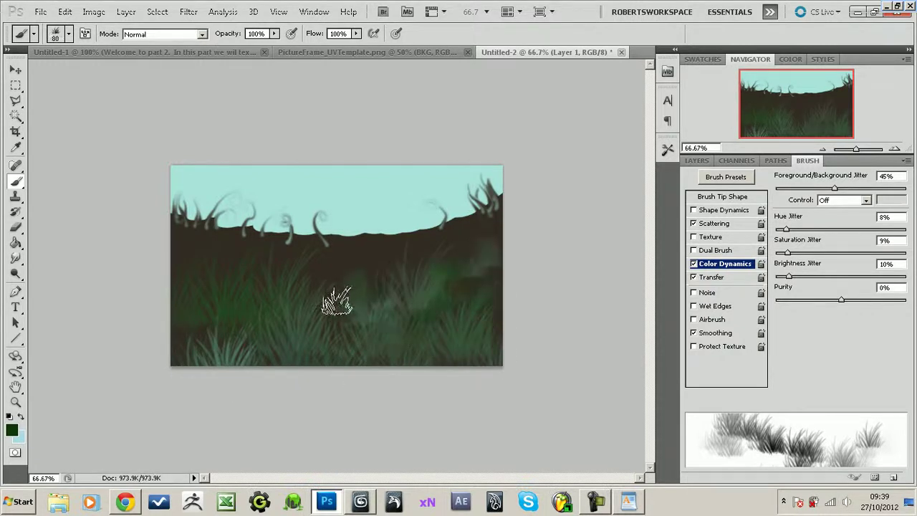
# Step: Cover the rest of the ground up to the horizon with smaller, denser grass strokes, reducing the brush to 40 px
pyautogui.press('[')
pyautogui.press('[')
pyautogui.press('[')
pyautogui.moveTo(198, 286)
pyautogui.mouseDown()
pyautogui.moveTo(205, 266)
pyautogui.moveTo(374, 266)
pyautogui.moveTo(272, 262)
pyautogui.moveTo(417, 313)
pyautogui.moveTo(502, 318)
pyautogui.moveTo(209, 326)
pyautogui.moveTo(187, 336)
pyautogui.moveTo(322, 347)
pyautogui.moveTo(480, 321)
pyautogui.moveTo(260, 294)
pyautogui.moveTo(156, 241)
pyautogui.moveTo(330, 268)
pyautogui.moveTo(434, 256)
pyautogui.moveTo(493, 304)
pyautogui.moveTo(208, 314)
pyautogui.moveTo(443, 355)
pyautogui.moveTo(344, 348)
pyautogui.mouseUp()
pyautogui.press('[')
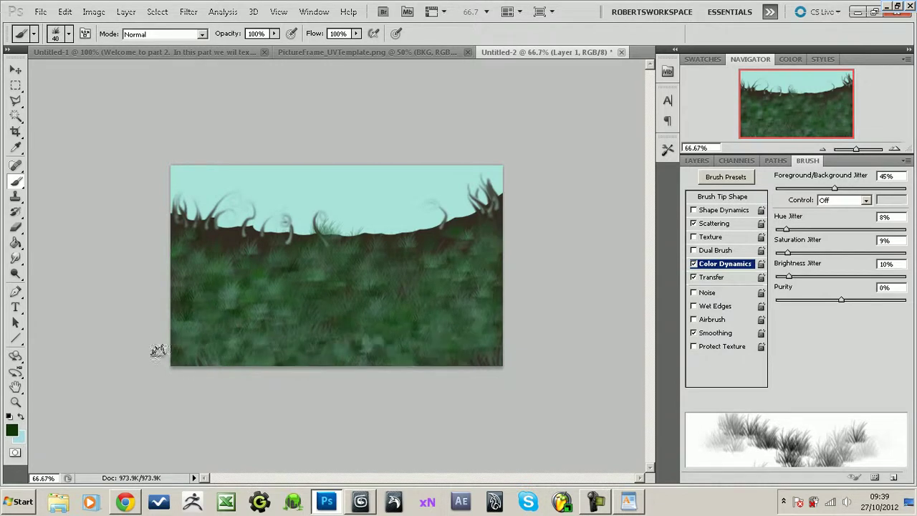
# Step: Set the brush size to 35 px and show the landscape document's layers
pyautogui.press('[')
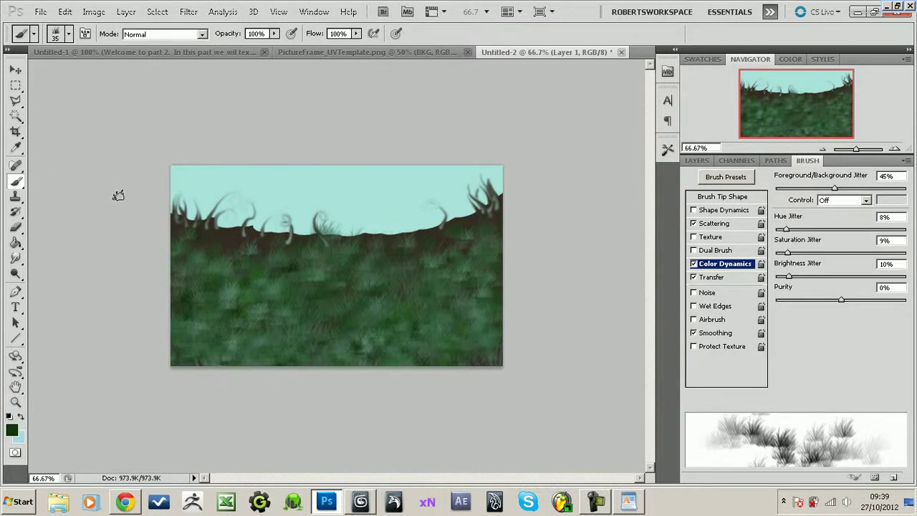
pyautogui.click(593, 507)
pyautogui.click(698, 162)
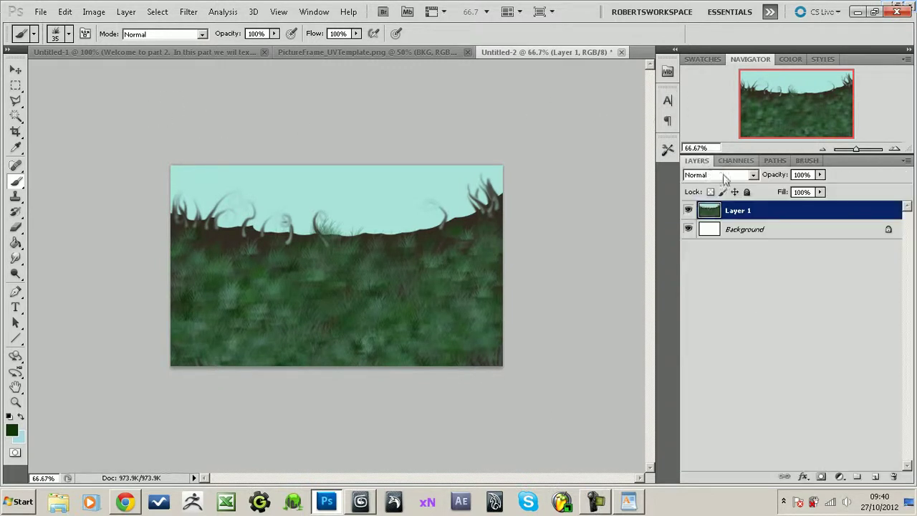
pyautogui.doubleClick(738, 210)
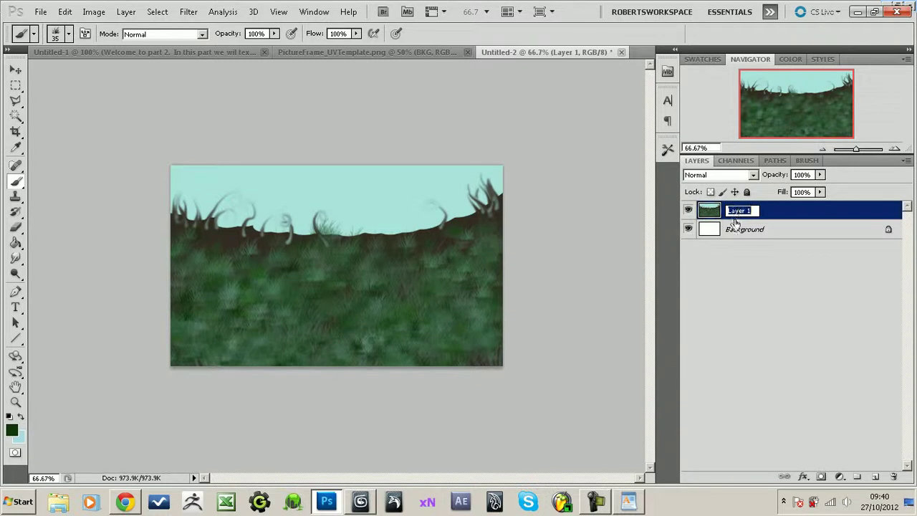
pyautogui.click(710, 216)
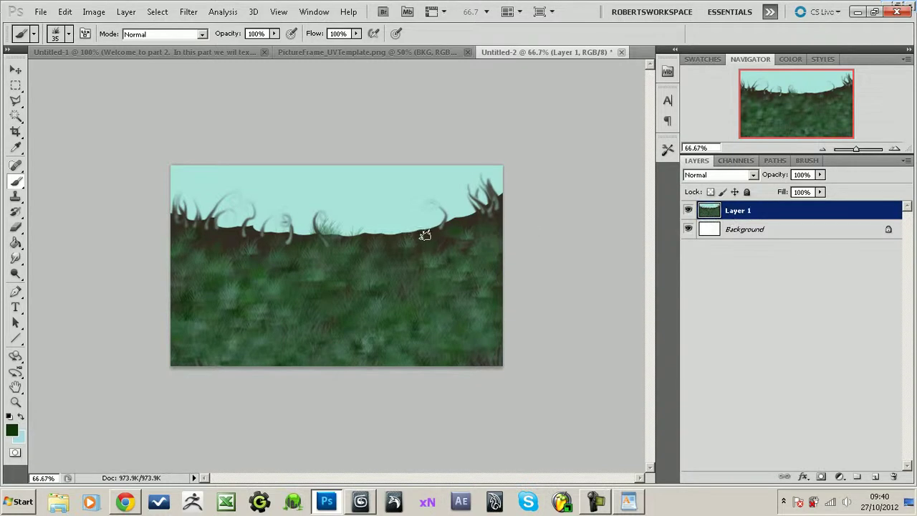
# Step: Rotate the whole landscape image 90° clockwise
pyautogui.click(94, 12)
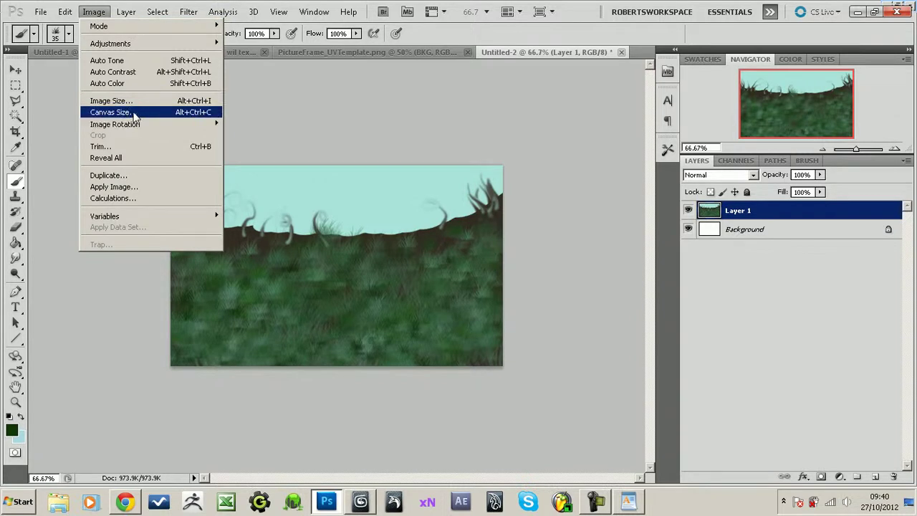
pyautogui.moveTo(145, 124)
pyautogui.click(265, 135)
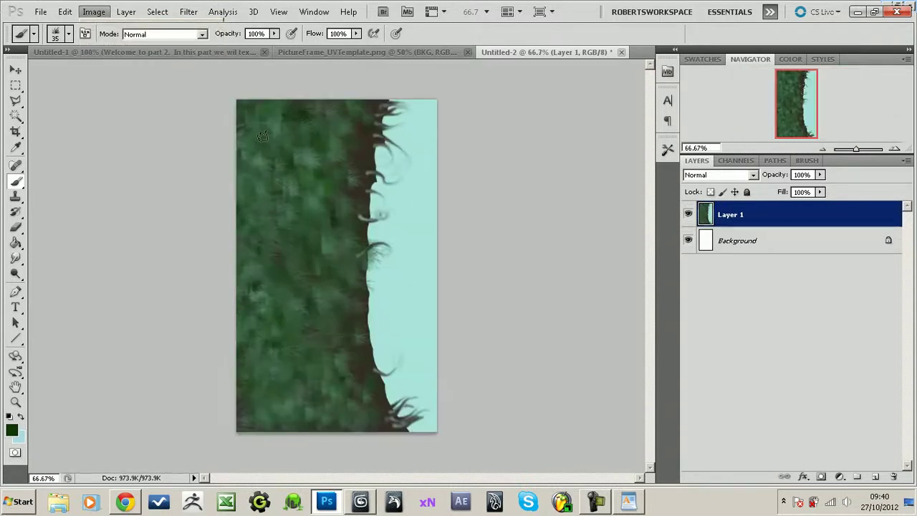
# Step: Copy the entire landscape and paste it over the inner panel selection in PictureFrame_UVTemplate.png
pyautogui.hotkey('ctrl', 'a')
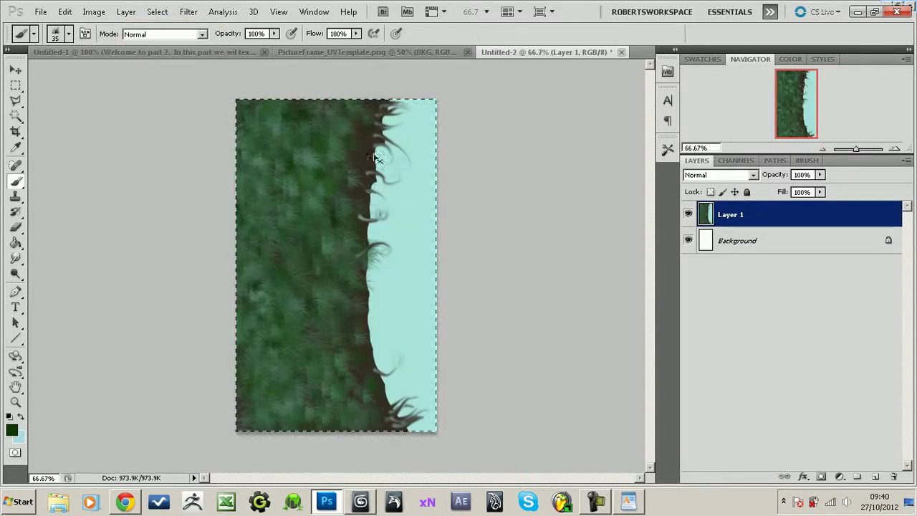
pyautogui.click(375, 52)
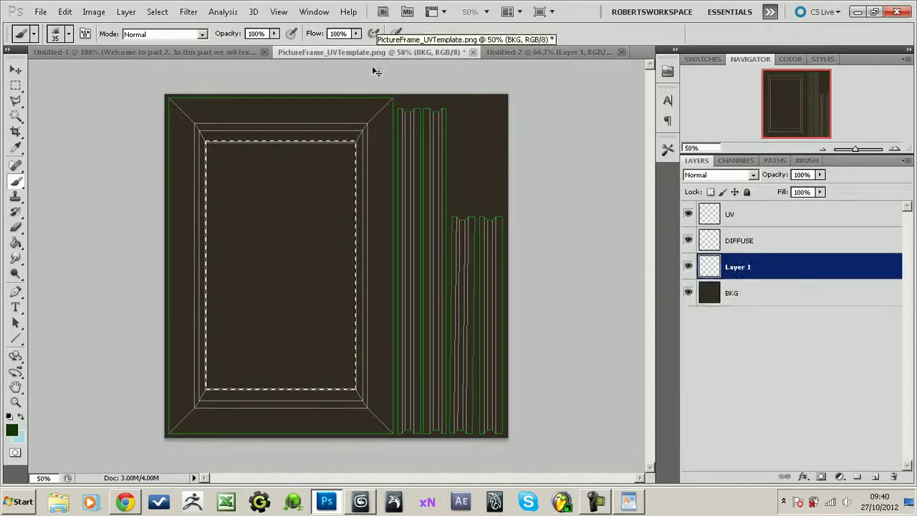
pyautogui.hotkey('ctrl', 'v')
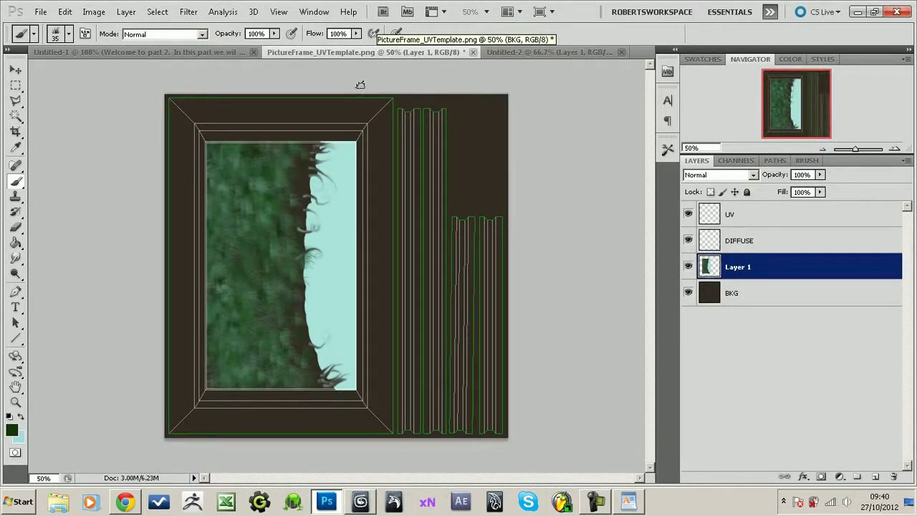
# Step: Hide the UV layer and save the template as PictureFrame_Diffuse in Photoshop PSD format in the Textures folder
pyautogui.click(688, 215)
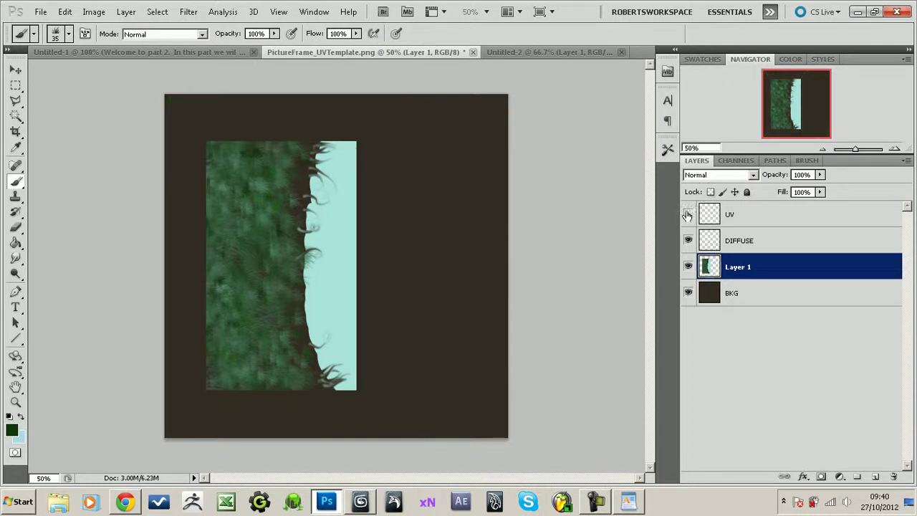
pyautogui.click(41, 12)
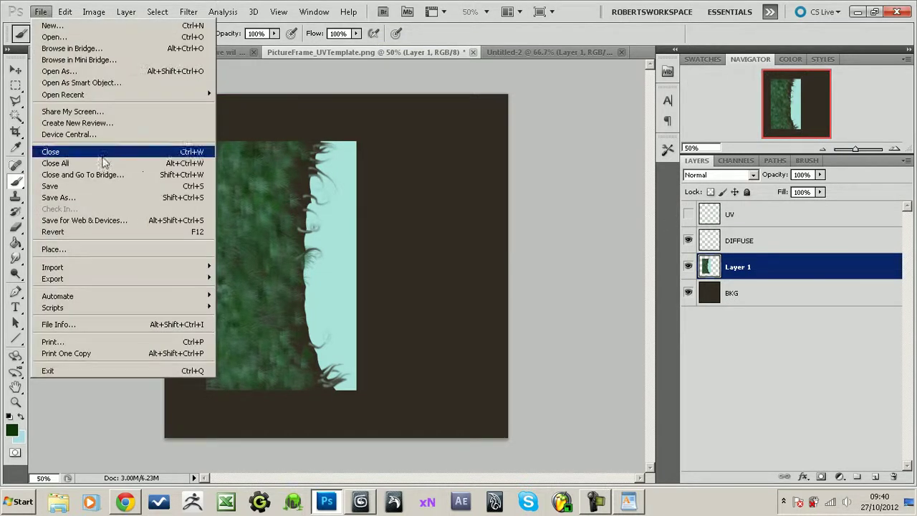
pyautogui.click(99, 197)
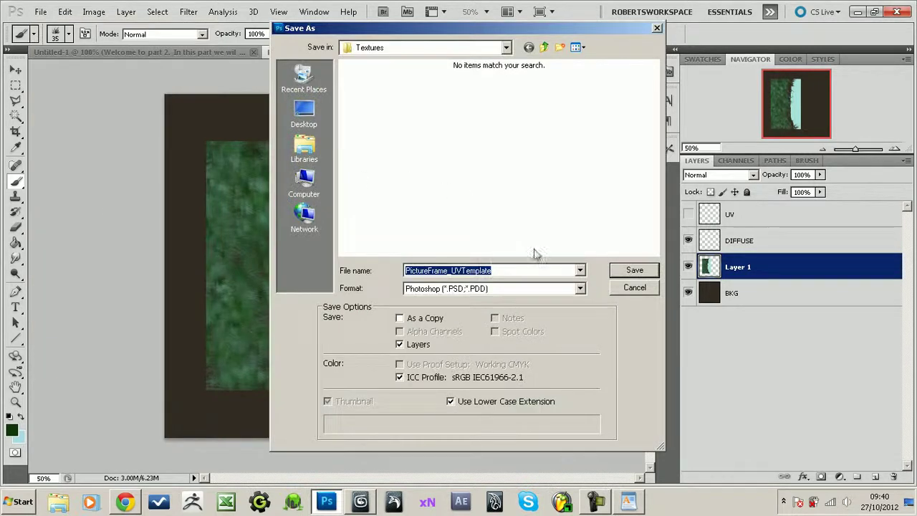
pyautogui.click(531, 294)
pyautogui.click(534, 297)
pyautogui.click(506, 270)
pyautogui.moveTo(452, 271); pyautogui.dragTo(566, 267)
pyautogui.write('Dif')
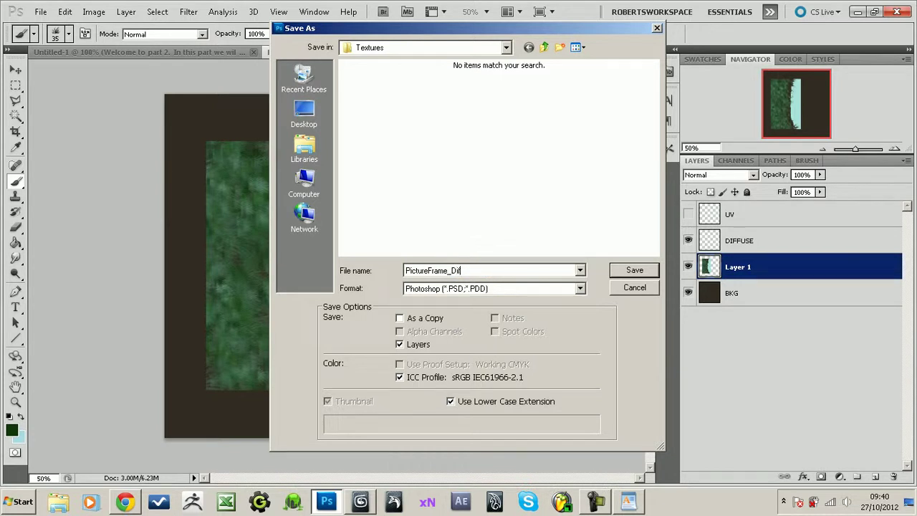
pyautogui.press('Return')
pyautogui.press('Return')
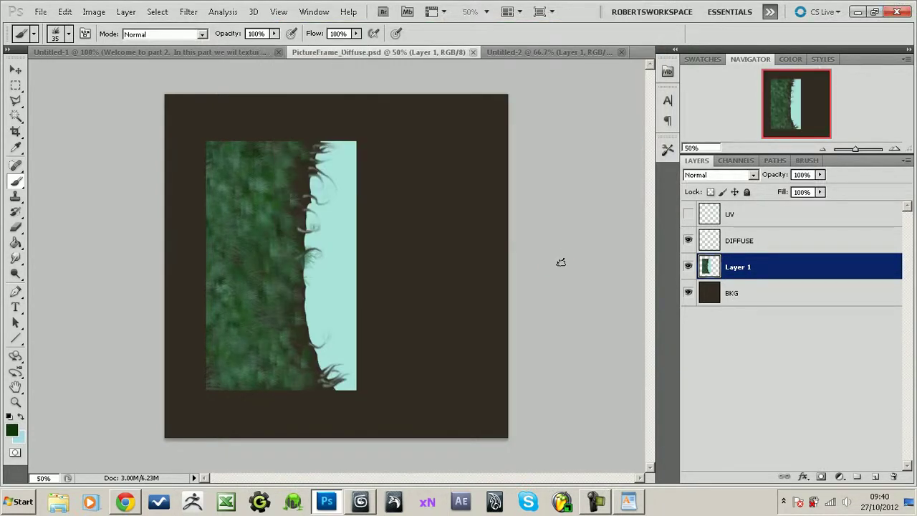
# Step: Switch to 3ds Max and leave vertex editing in the frame's Unwrap UVW modifier
pyautogui.click(853, 13)
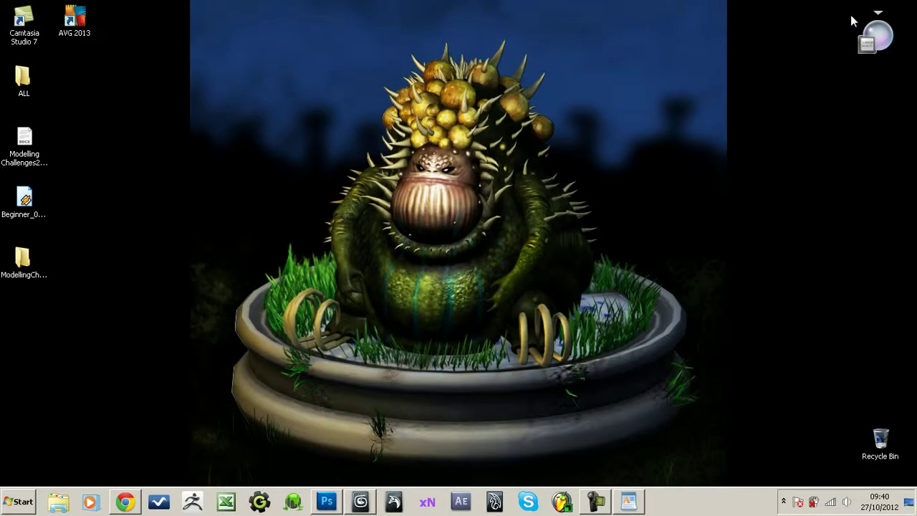
pyautogui.click(326, 503)
pyautogui.click(360, 503)
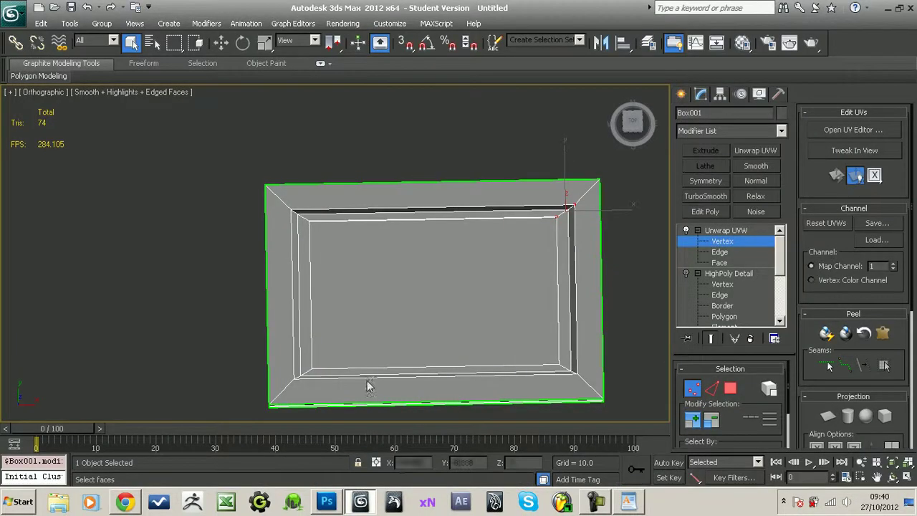
pyautogui.click(739, 233)
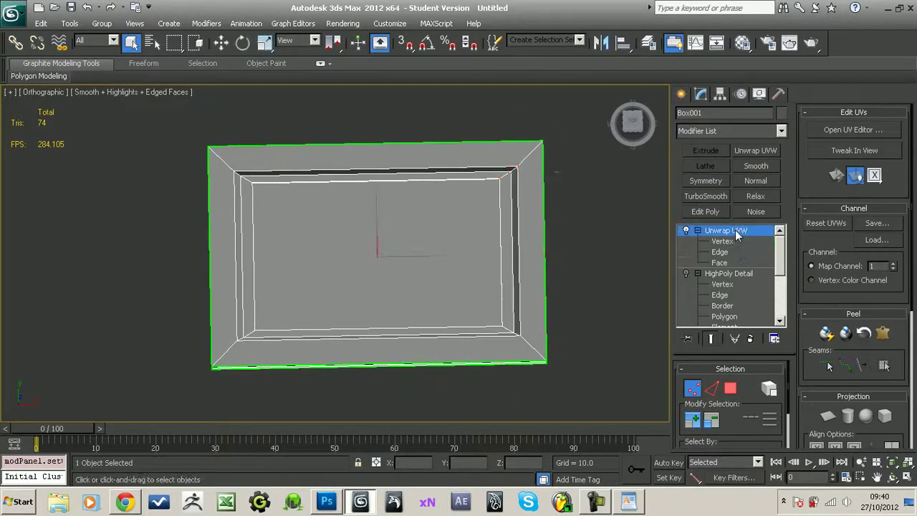
pyautogui.moveTo(576, 240); pyautogui.dragTo(543, 167)
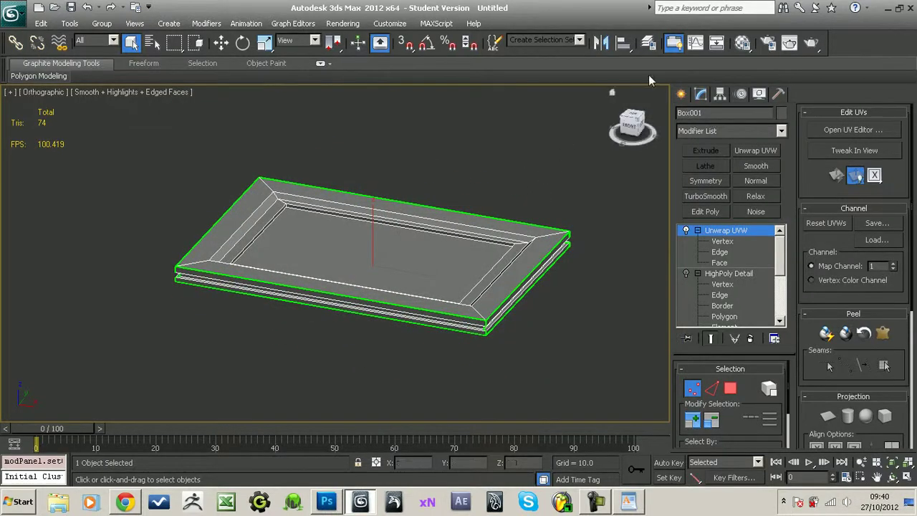
# Step: Load PictureFrame_Diffuse.psd from the Textures folder as the 02 - Default material's diffuse bitmap, with collapsed layers
pyautogui.click(744, 43)
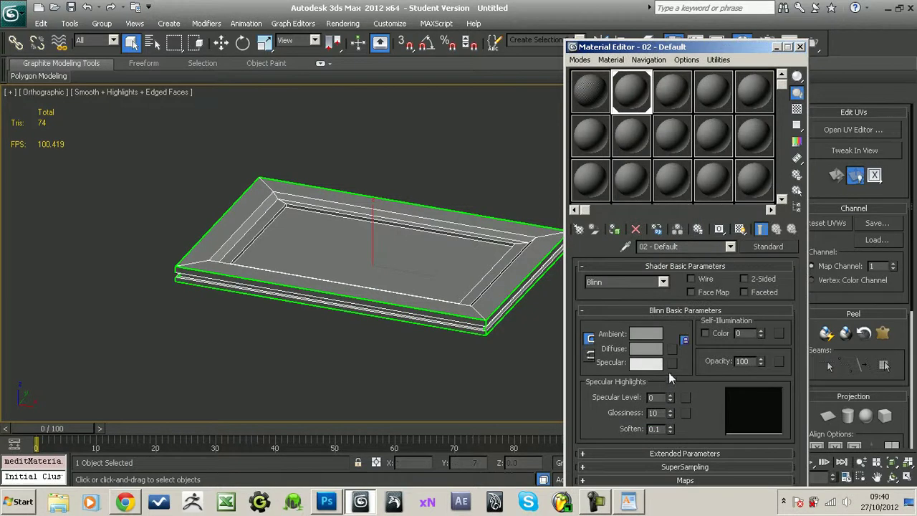
pyautogui.click(672, 348)
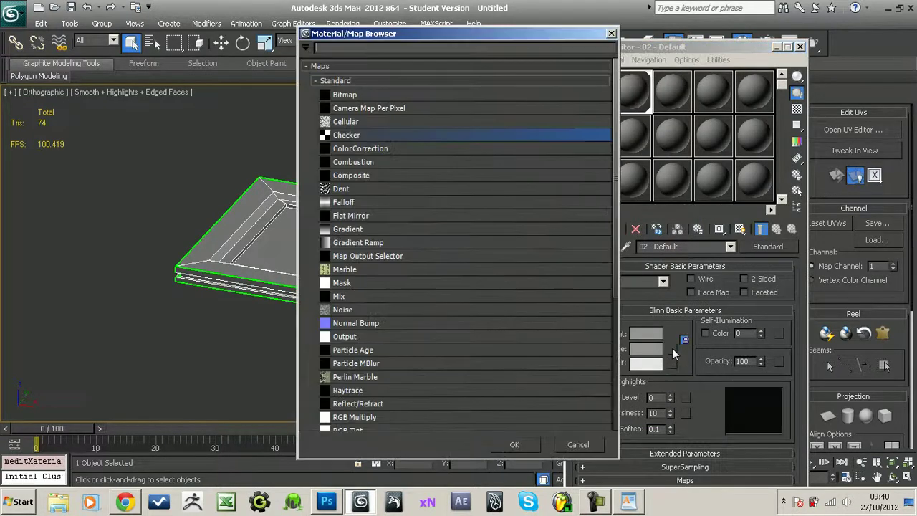
pyautogui.doubleClick(331, 93)
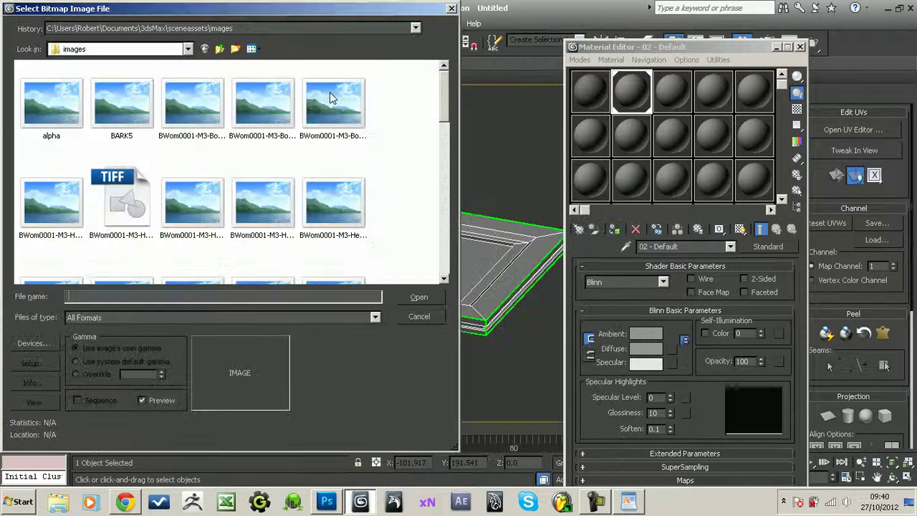
pyautogui.click(281, 27)
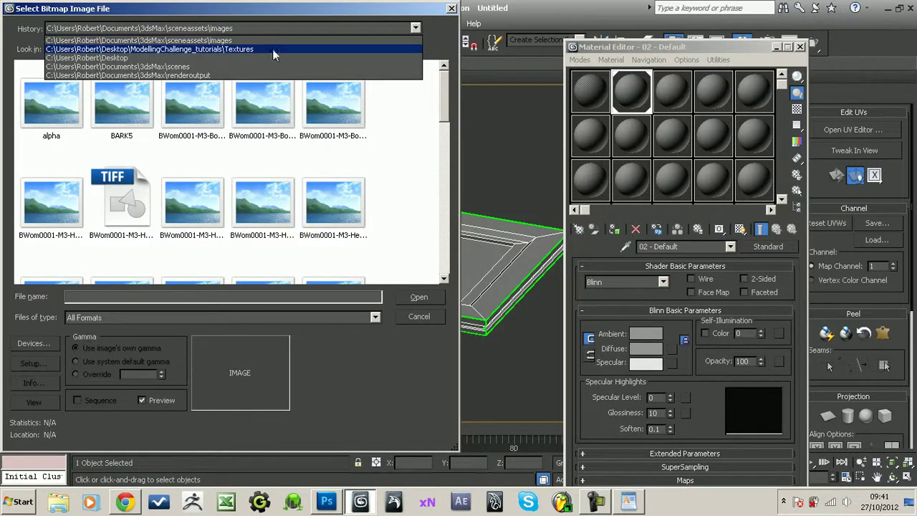
pyautogui.click(280, 37)
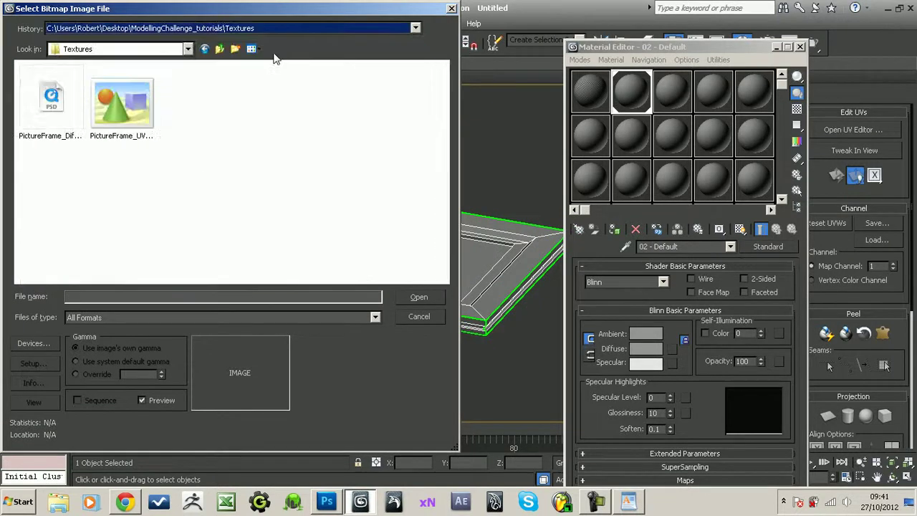
pyautogui.doubleClick(59, 116)
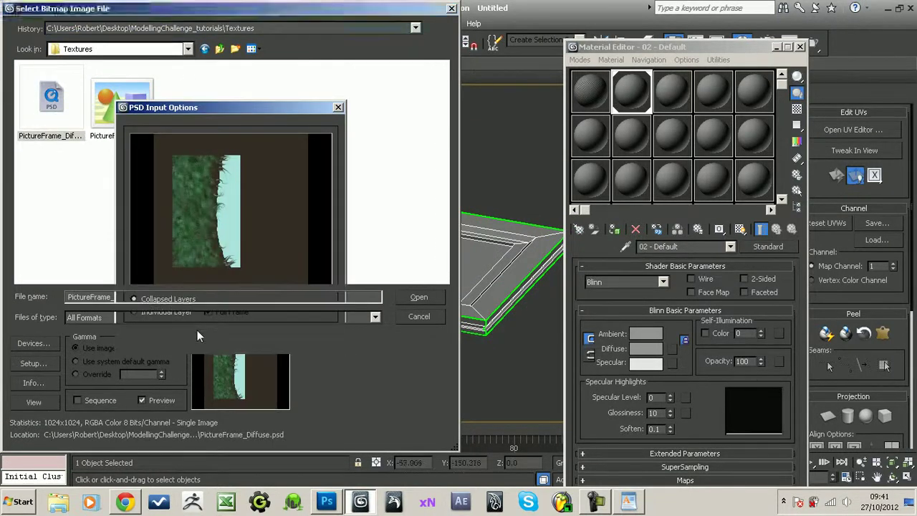
pyautogui.click(185, 336)
# Step: Rename the material as PictureFrame_Material
pyautogui.click(730, 246)
pyautogui.click(645, 259)
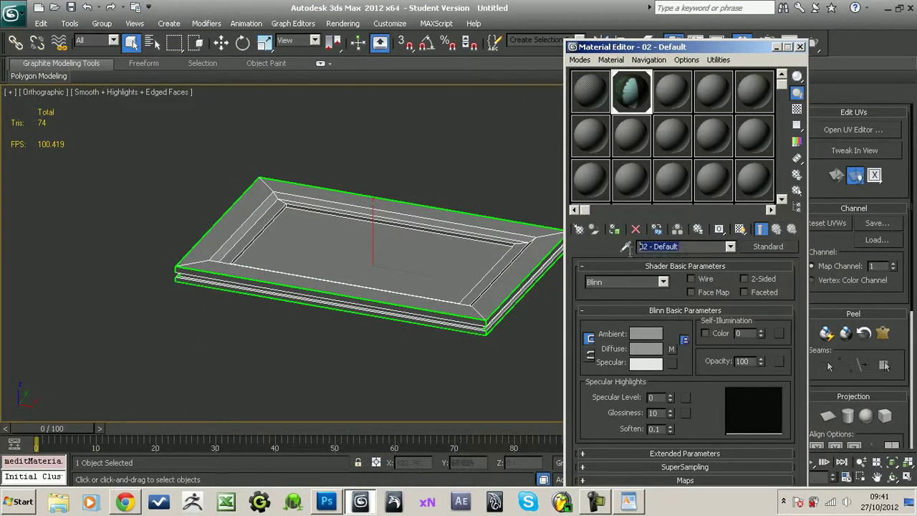
pyautogui.write('PictureFrame')
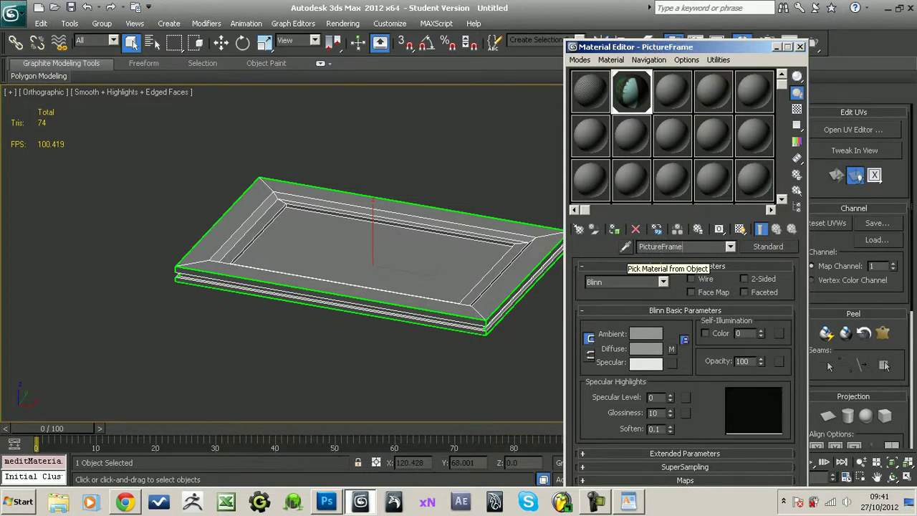
pyautogui.write('_Material')
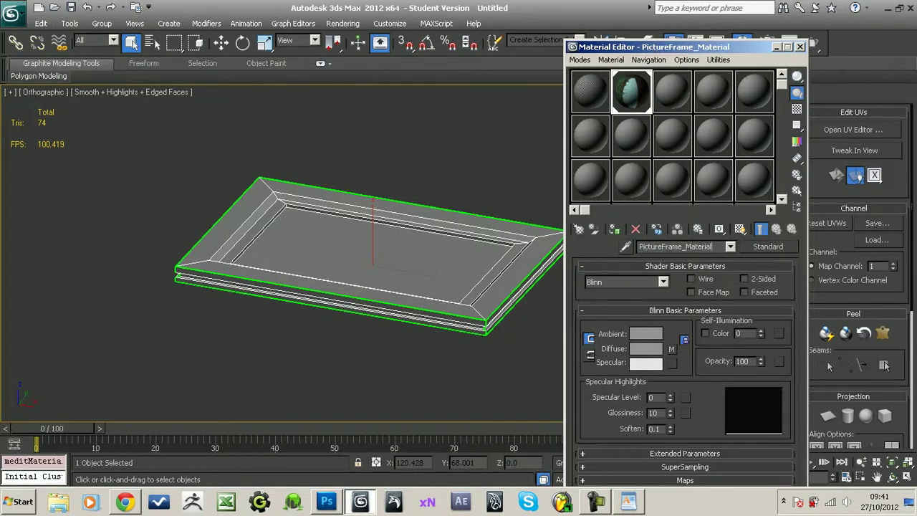
# Step: Display the material's diffuse map on the frame in the viewport and close the Material Editor
pyautogui.click(741, 229)
pyautogui.moveTo(444, 238); pyautogui.dragTo(468, 329)
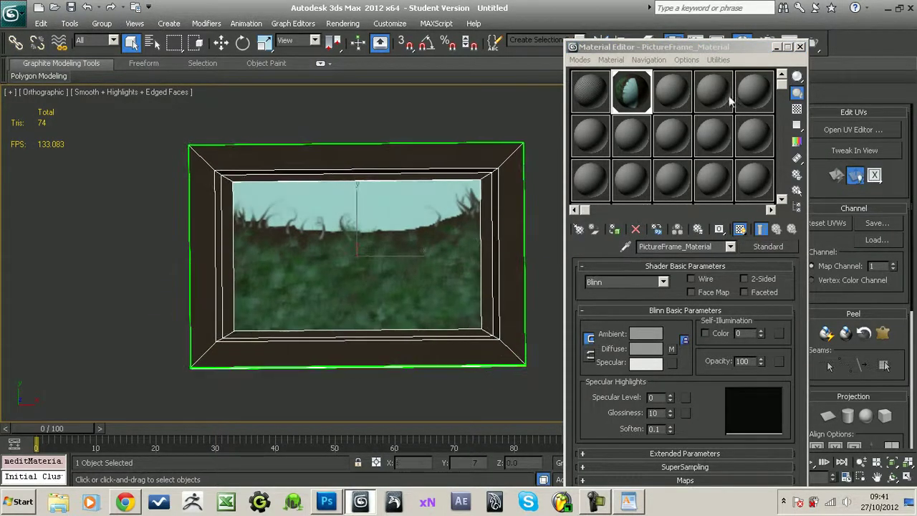
pyautogui.click(800, 46)
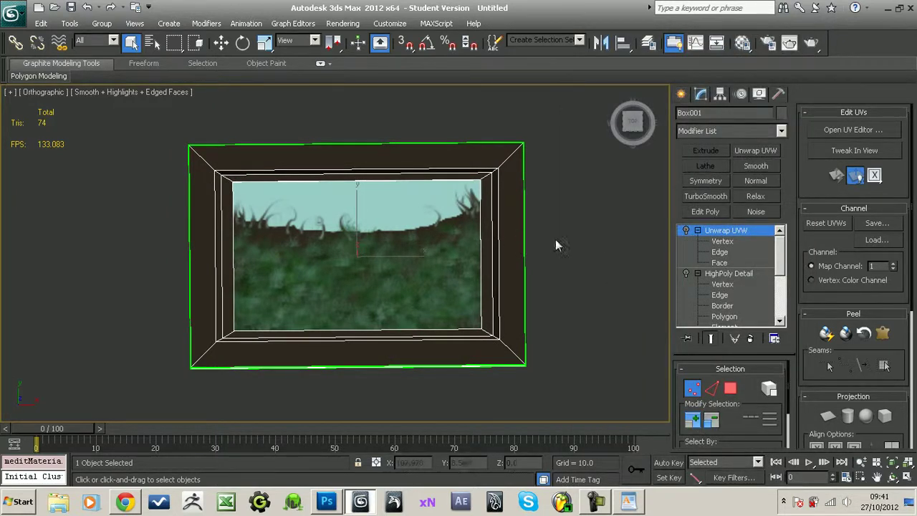
pyautogui.moveTo(538, 240); pyautogui.dragTo(596, 245)
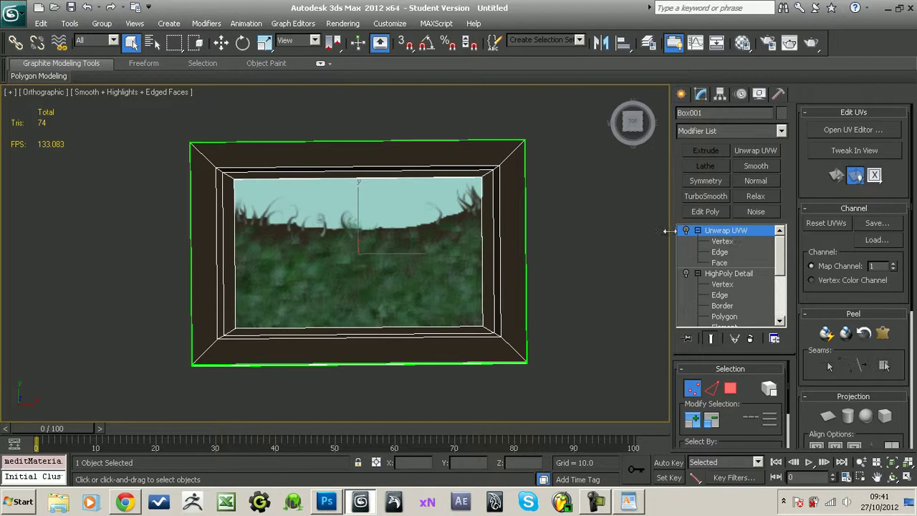
# Step: Remove the Unwrap UVW modifier from the frame and turn off edged faces in the viewport
pyautogui.click(750, 338)
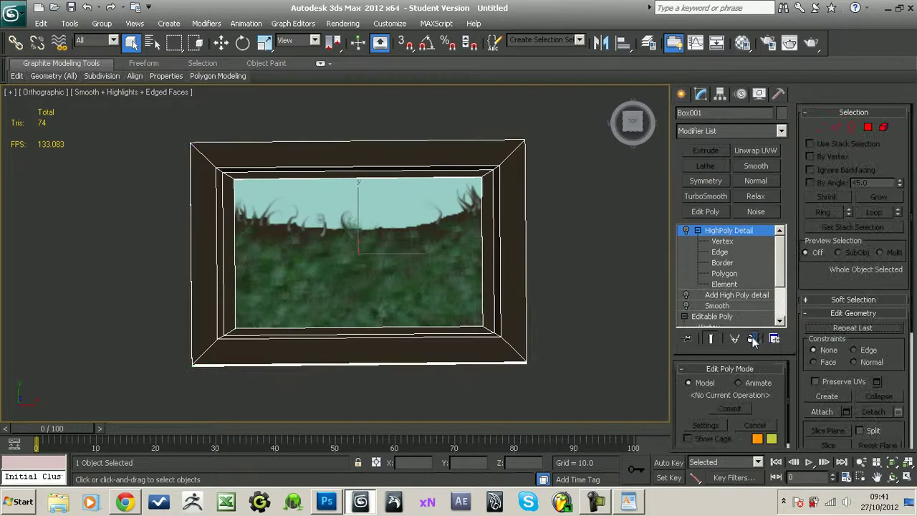
pyautogui.moveTo(608, 261); pyautogui.dragTo(595, 294)
pyautogui.press('F4')
pyautogui.scroll(4, 595, 258)
pyautogui.scroll(-3, 595, 258)
pyautogui.hotkey('shift', 'z')
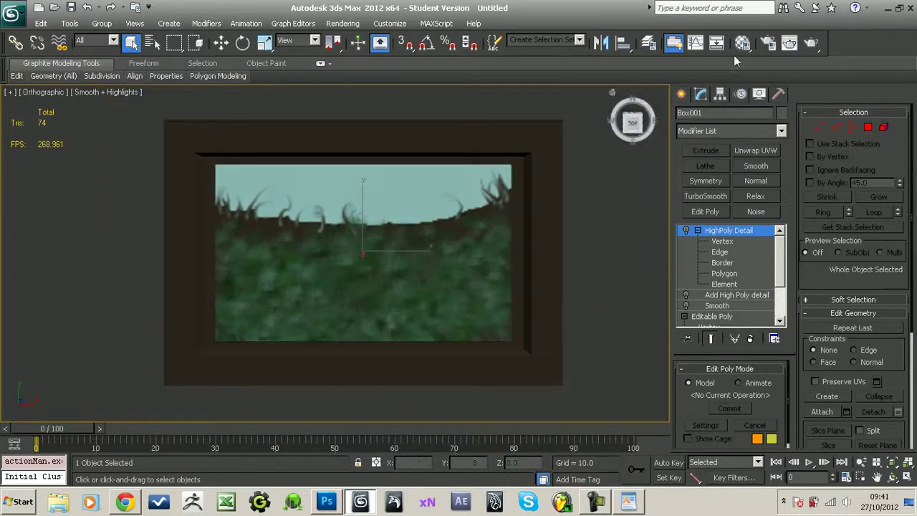
# Step: Render the textured frame in the orthographic view, close the render and return to the desktop
pyautogui.click(808, 50)
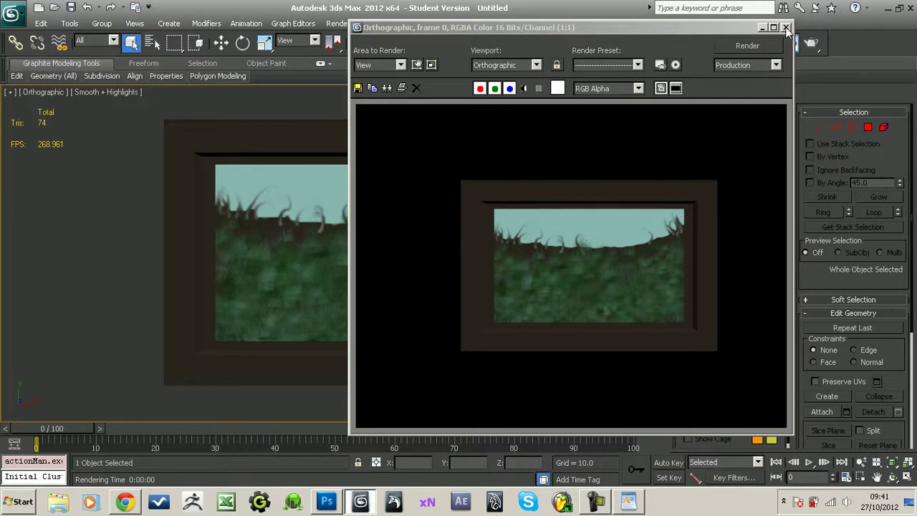
pyautogui.click(786, 28)
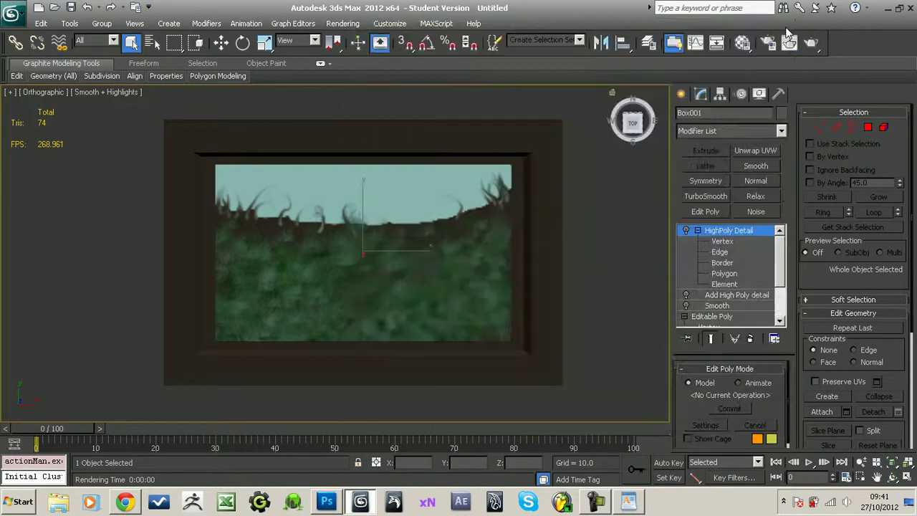
pyautogui.click(888, 8)
pyautogui.click(858, 12)
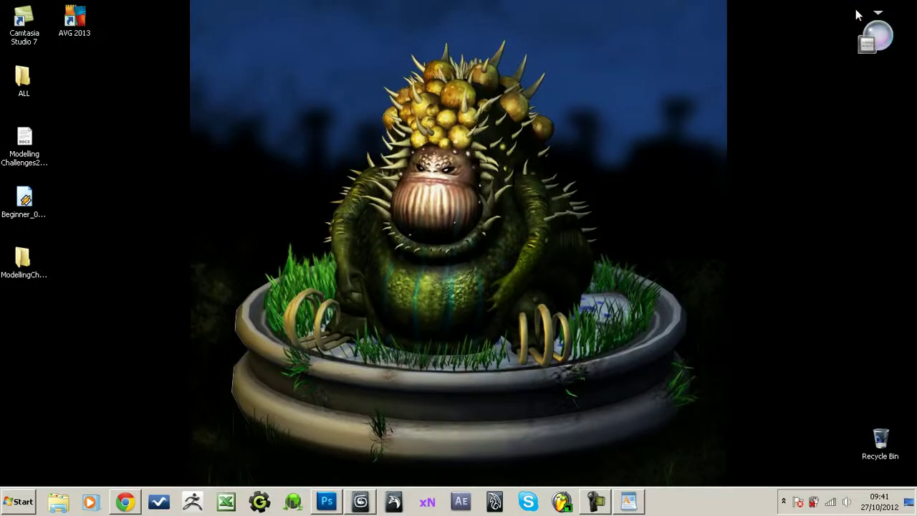
# Step: Switch to Photoshop and close the Untitled-2 painting document without saving its changes
pyautogui.click(334, 504)
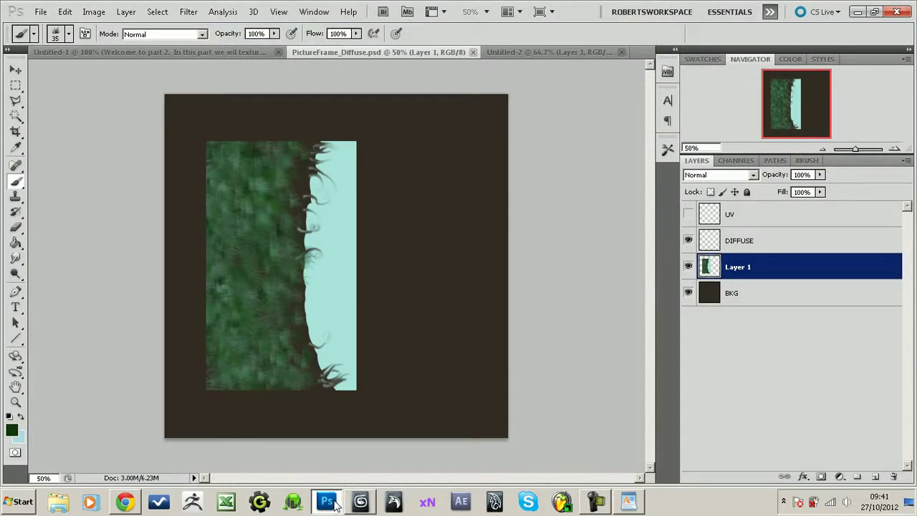
pyautogui.click(527, 53)
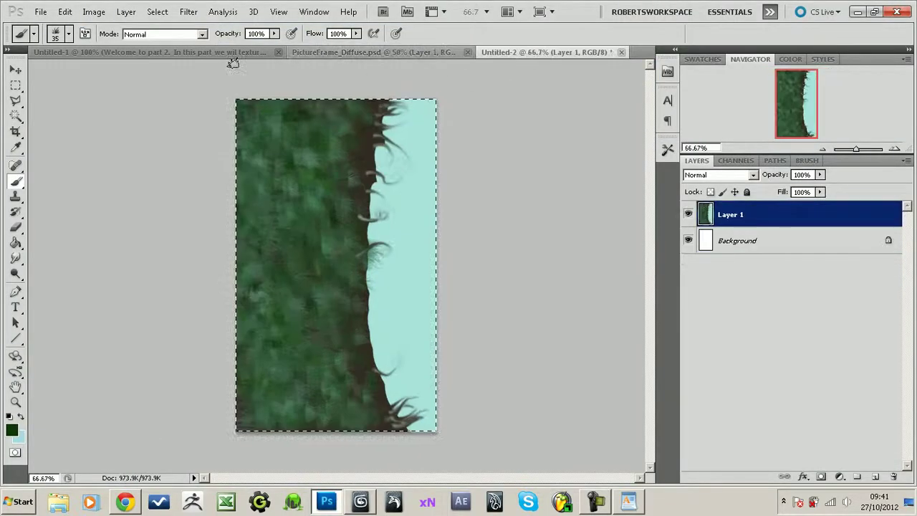
pyautogui.click(622, 52)
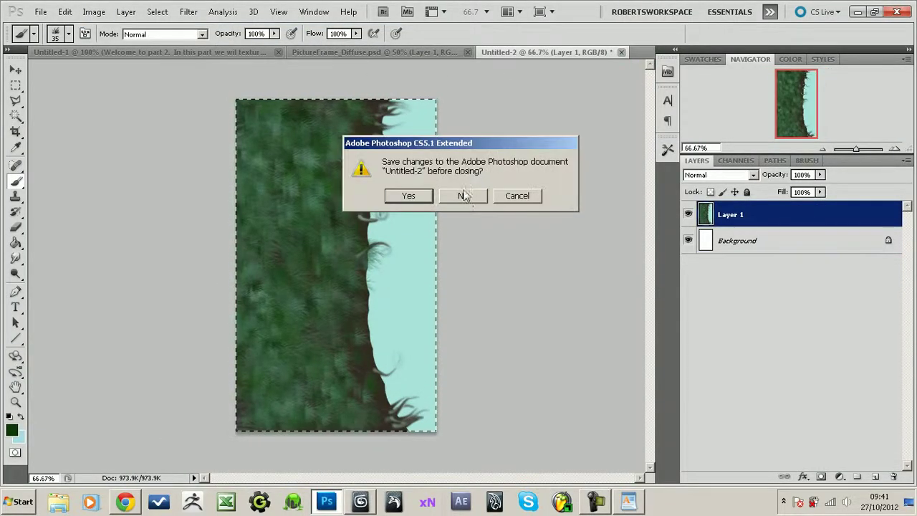
pyautogui.click(464, 197)
# Step: Hide the "Welcome to part 2" text layer in the Untitled-1 document with the Type tool active
pyautogui.click(274, 53)
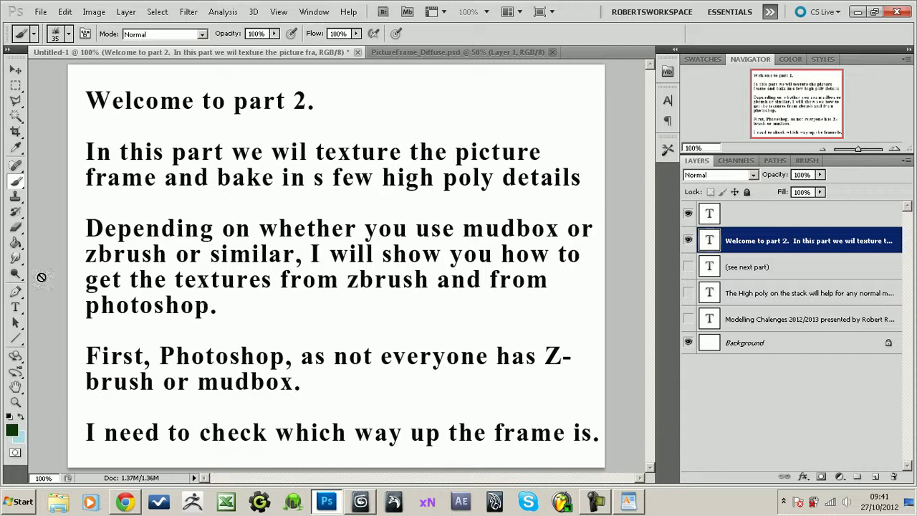
pyautogui.click(16, 308)
pyautogui.click(689, 241)
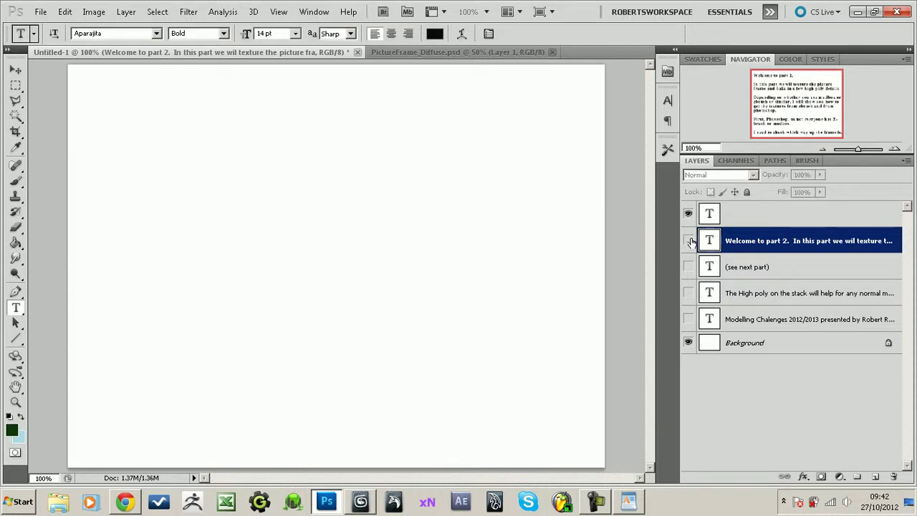
# Step: Start a new text layer near the upper edge of the canvas reading "So now that I know how the picture is going to look"
pyautogui.click(93, 105)
pyautogui.write('So')
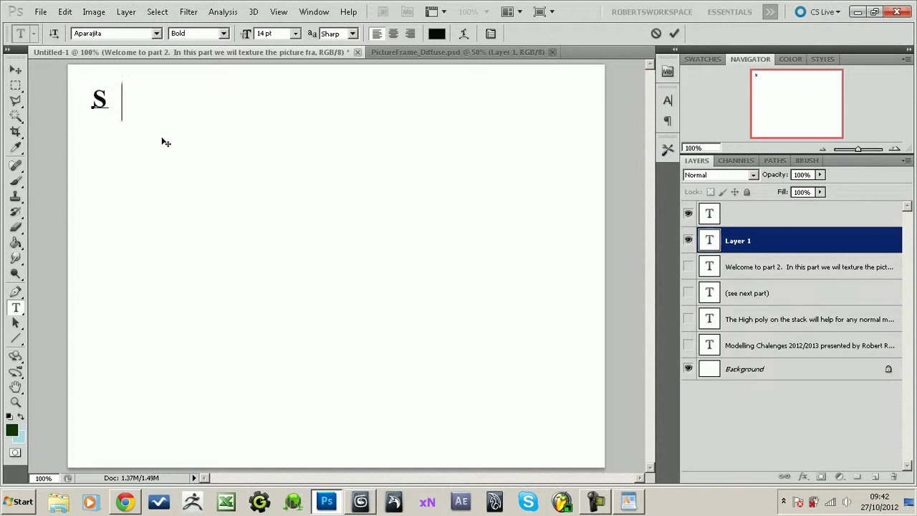
pyautogui.write('now tha')
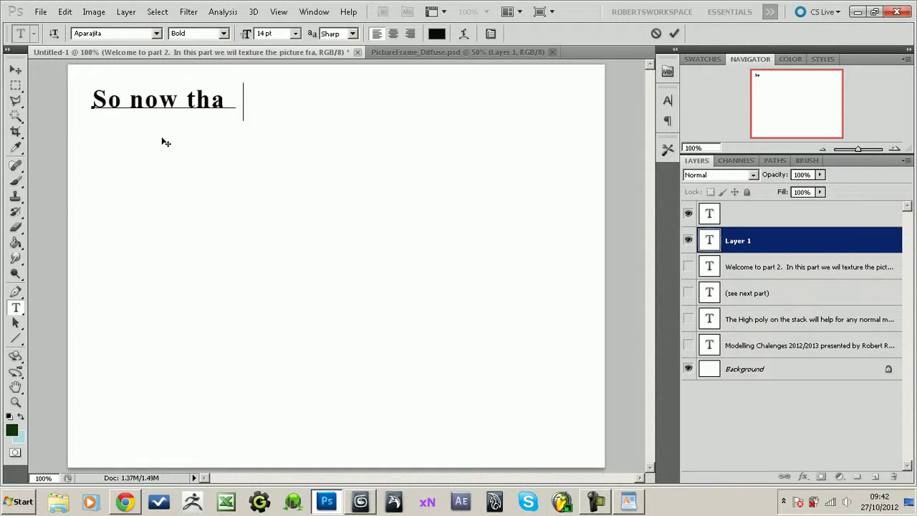
pyautogui.write('t I know ')
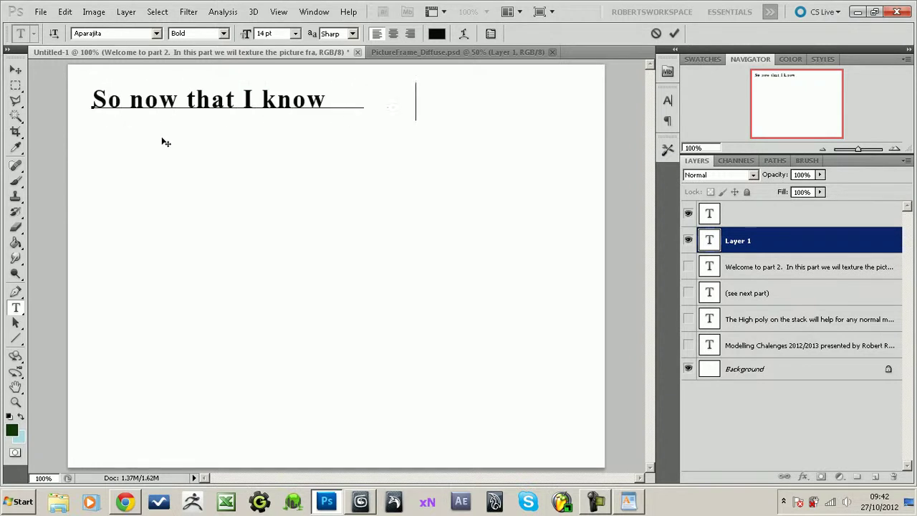
pyautogui.write('how the picture ')
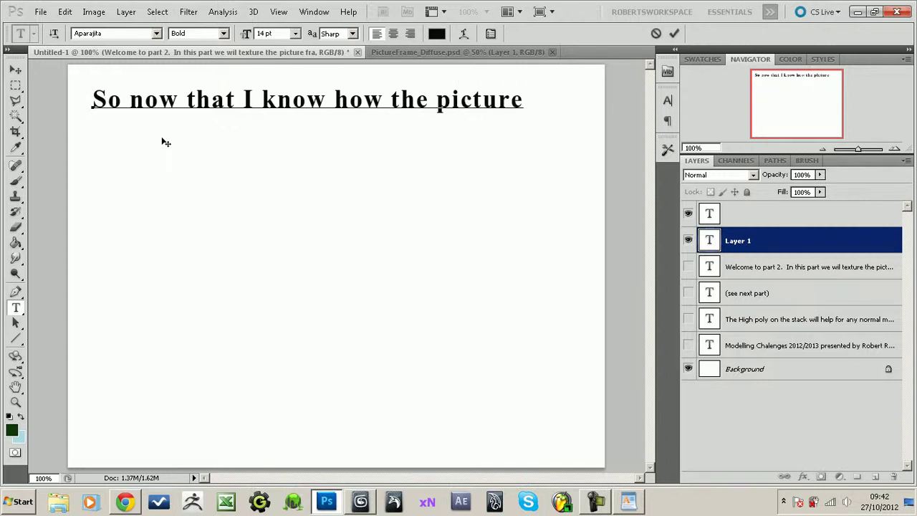
pyautogui.write('is')
pyautogui.press('Return')
pyautogui.write('going to l')
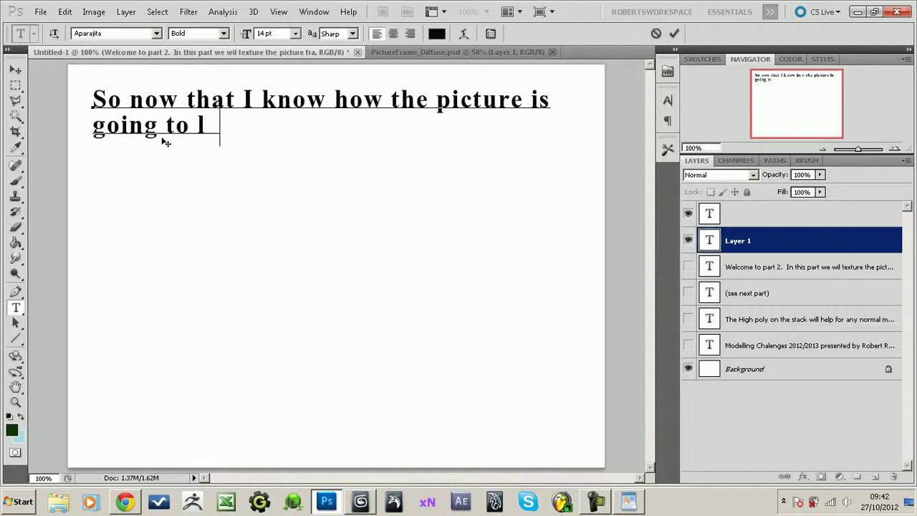
pyautogui.write('ook')
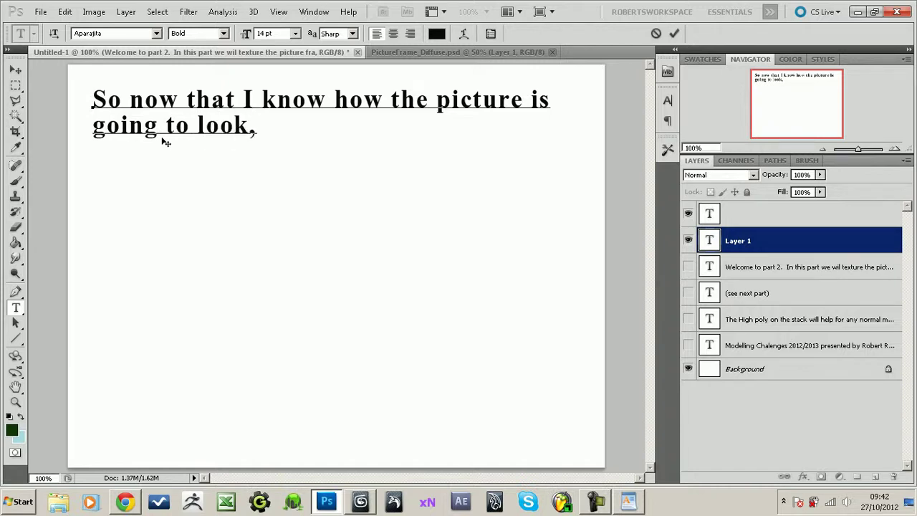
# Step: Continue the text with ", its time to think about the design for the frame, and how to simulate the glass effect in the model."
pyautogui.write(', its time to think about ')
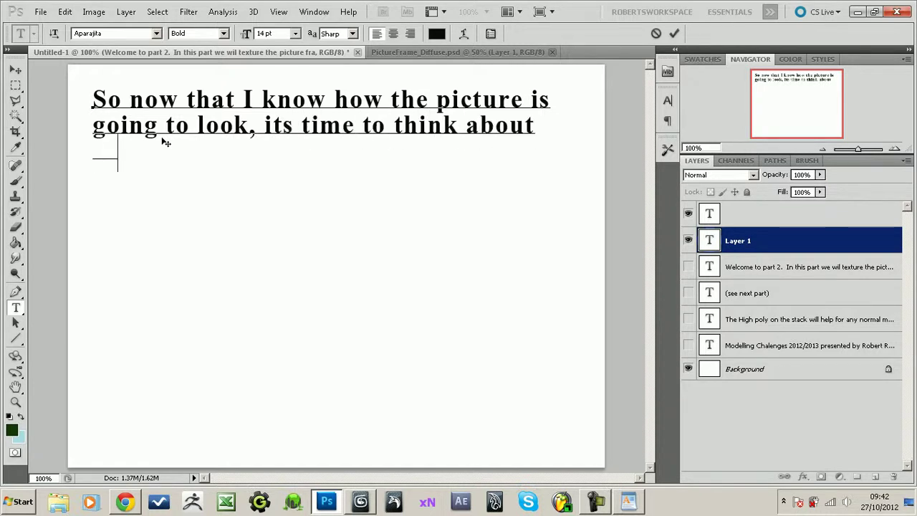
pyautogui.write('the design for the fram')
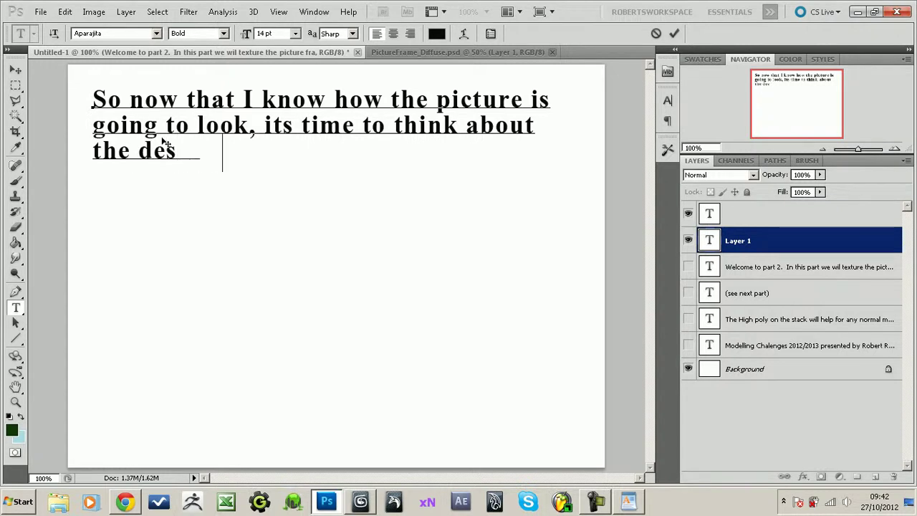
pyautogui.write('e, and   ')
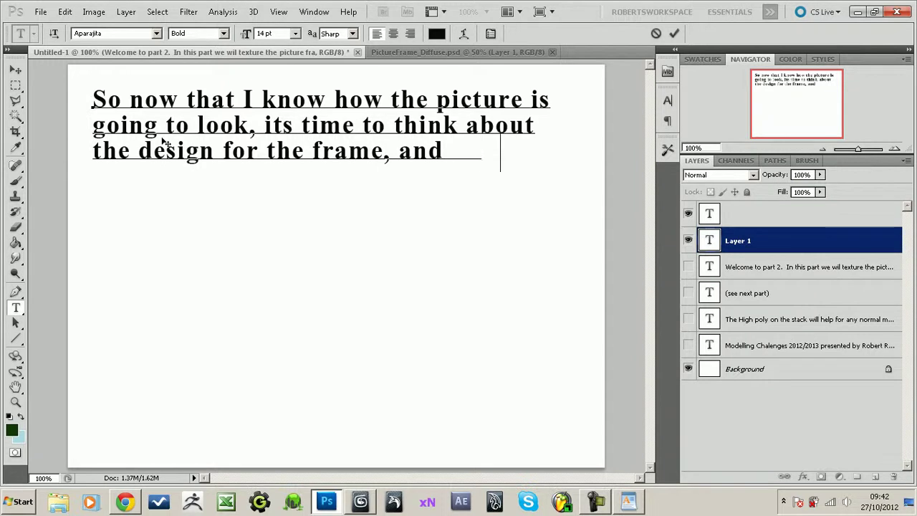
pyautogui.write('how to ')
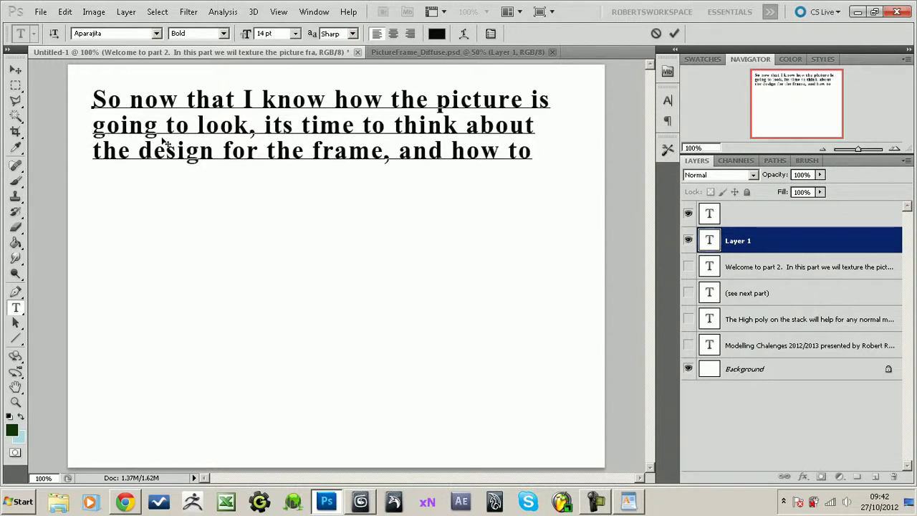
pyautogui.write('simu')
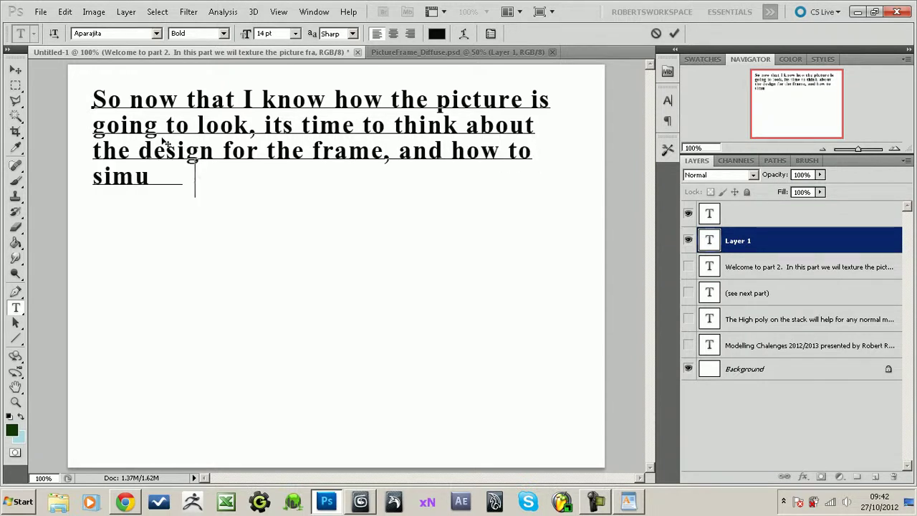
pyautogui.write('late the glass effect        ')
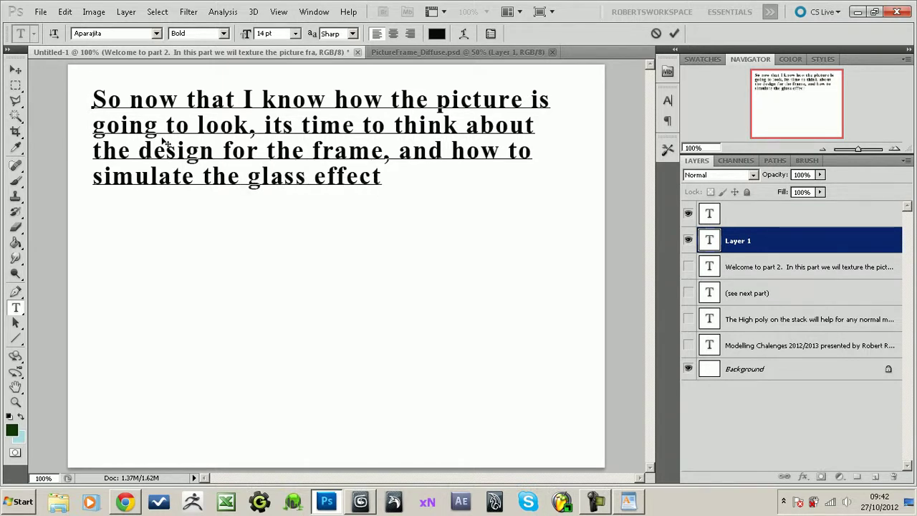
pyautogui.write('hemodel.')
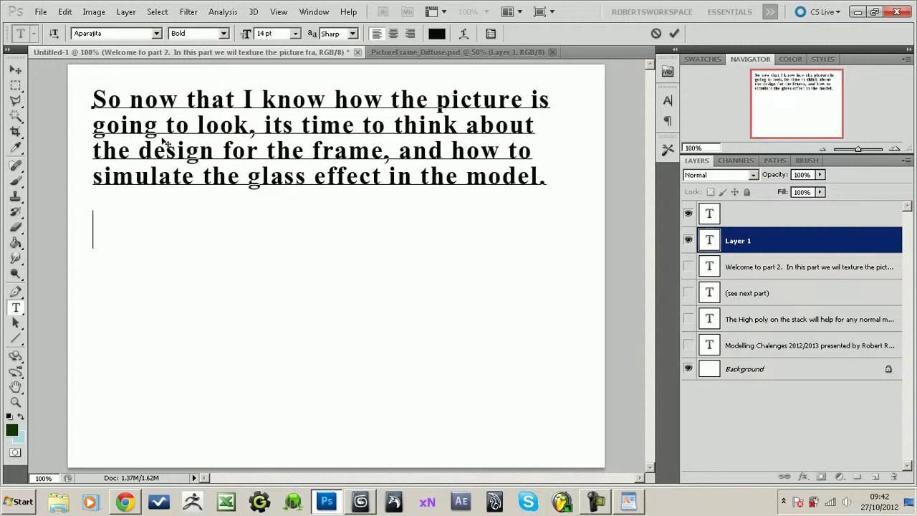
pyautogui.click(596, 501)
pyautogui.click(859, 12)
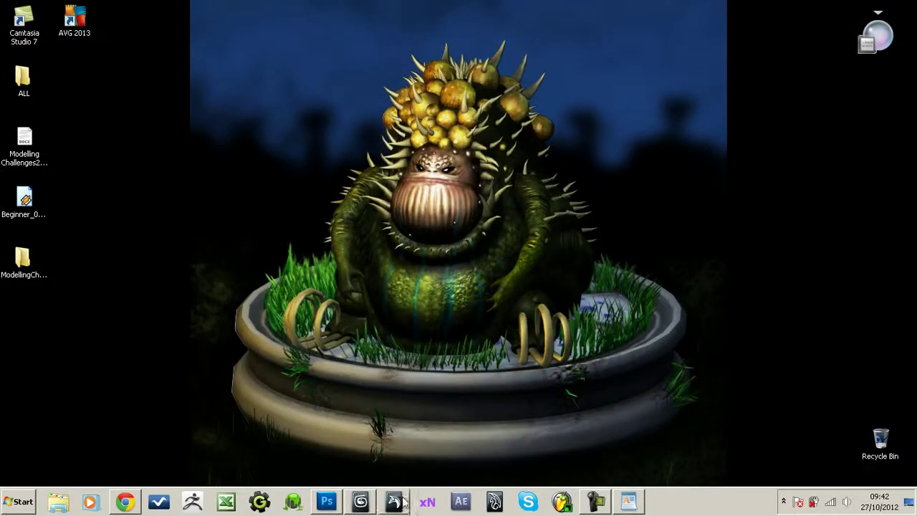
pyautogui.click(336, 502)
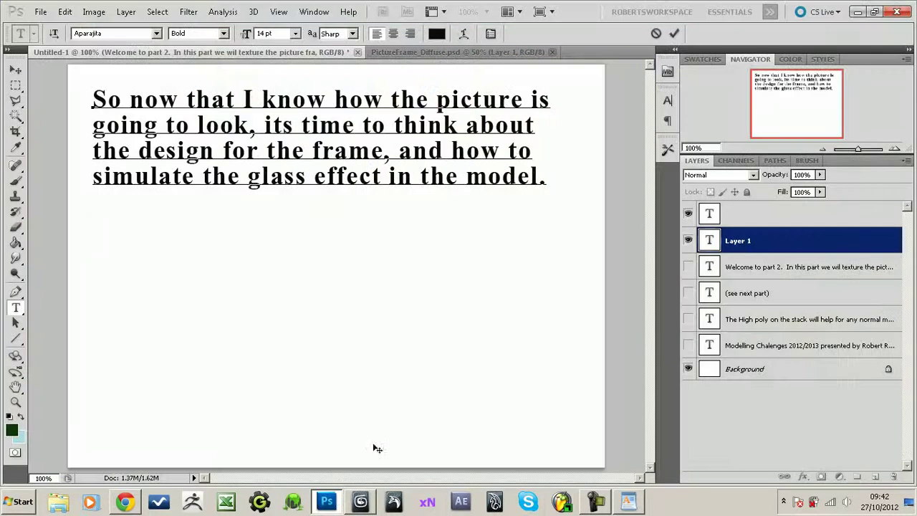
# Step: Add a new layer above DIFFUSE in PictureFrame_Diffuse.psd and name it Specular and Reflectivity
pyautogui.click(409, 51)
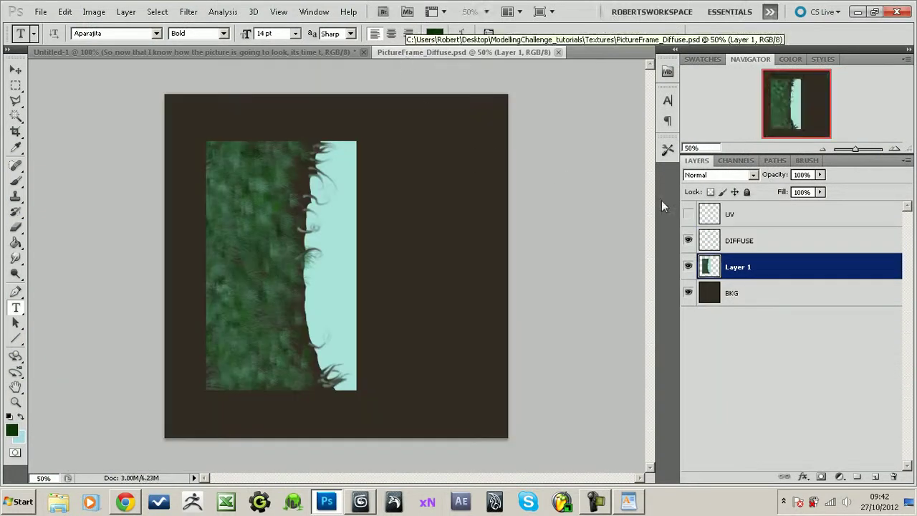
pyautogui.click(752, 245)
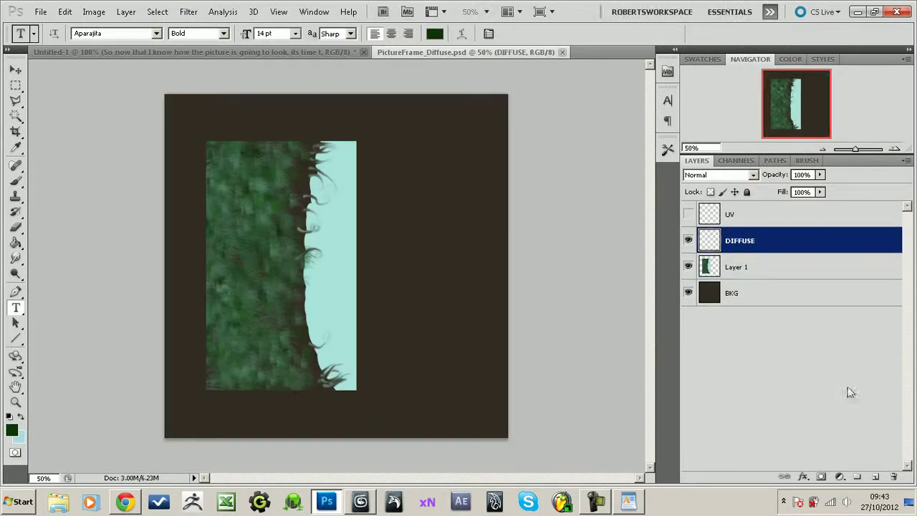
pyautogui.click(876, 476)
pyautogui.doubleClick(740, 241)
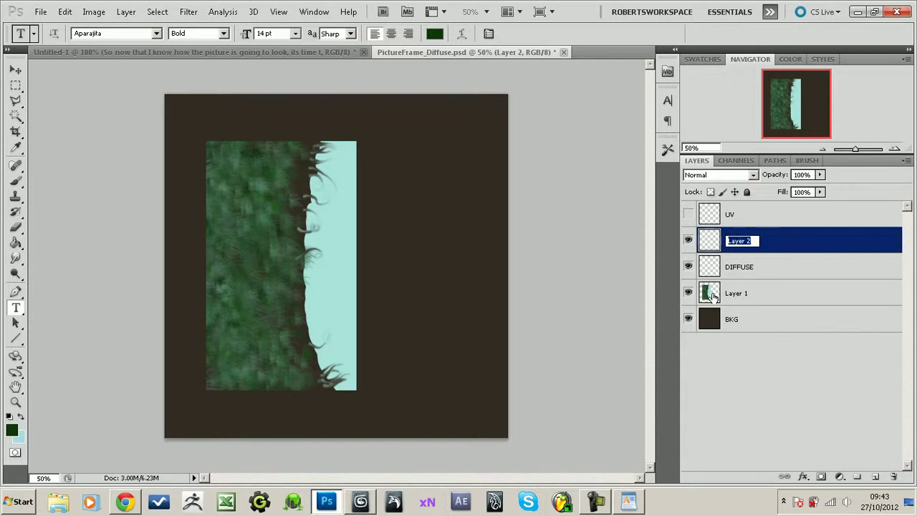
pyautogui.write('Specular and')
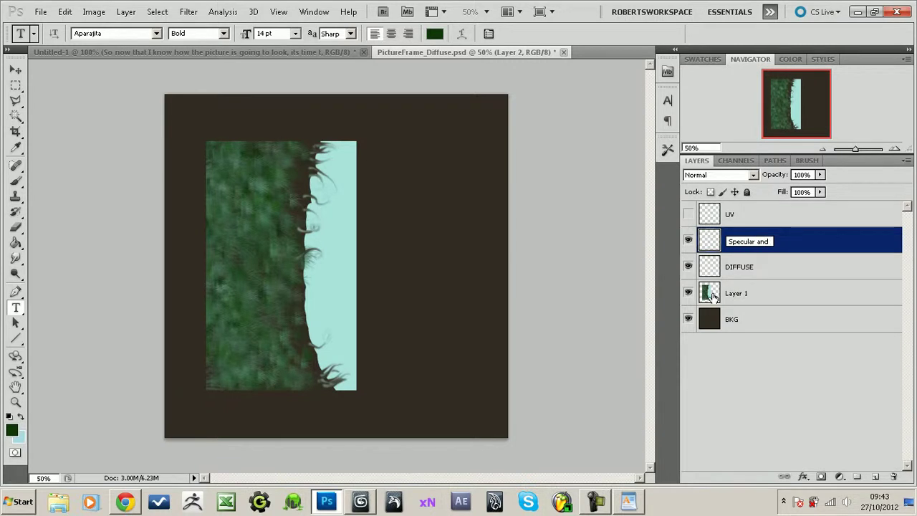
pyautogui.write(' Reflectivity')
pyautogui.press('Return')
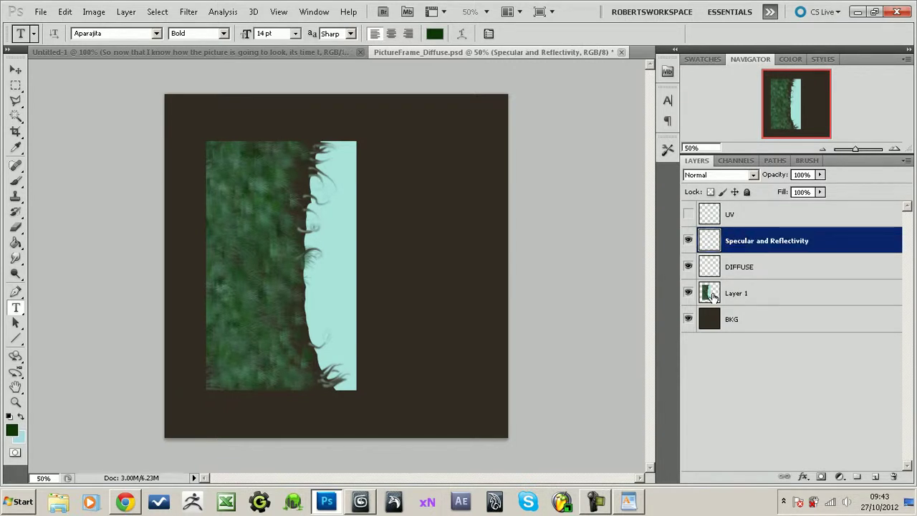
# Step: Show the UV layer and make a rectangular selection around the frame's inner picture panel
pyautogui.click(16, 85)
pyautogui.click(689, 215)
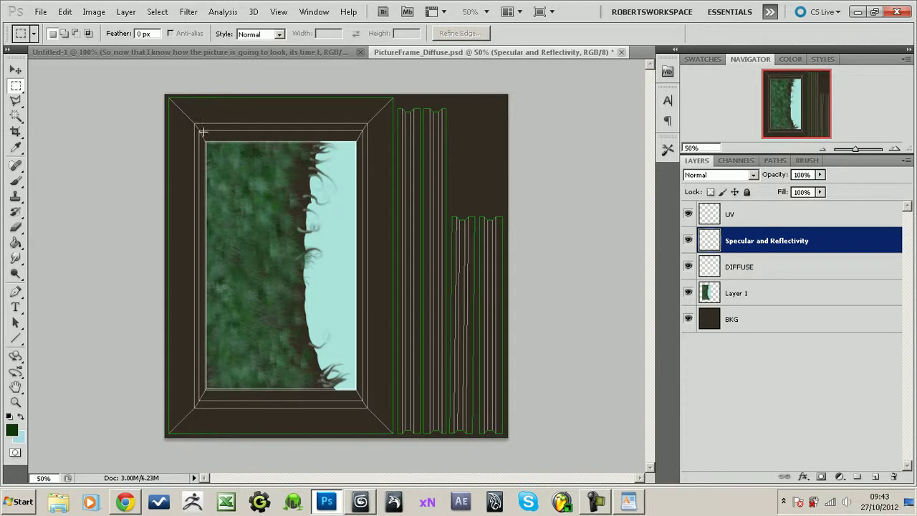
pyautogui.moveTo(206, 142); pyautogui.dragTo(359, 392)
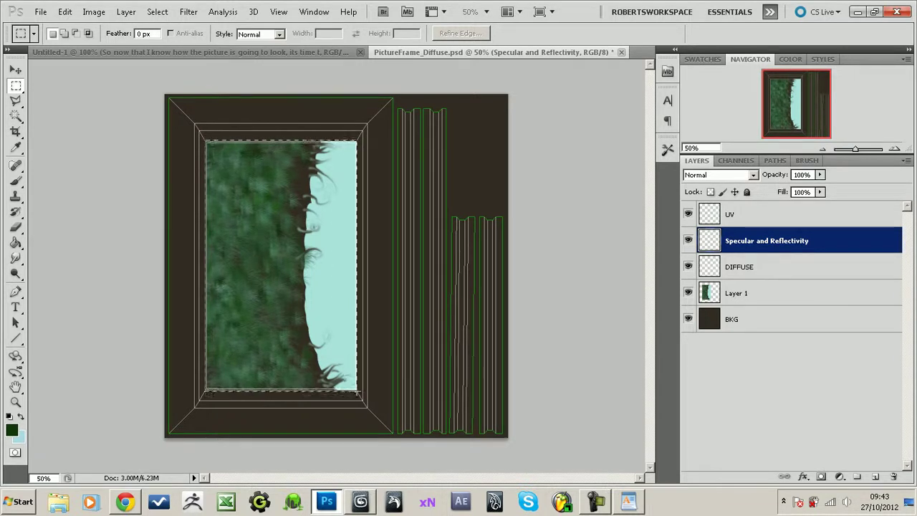
# Step: Set the foreground colour to white (ffffff) and fill the selected panel on the Specular and Reflectivity layer with it
pyautogui.click(12, 430)
pyautogui.moveTo(199, 342); pyautogui.dragTo(38, 238)
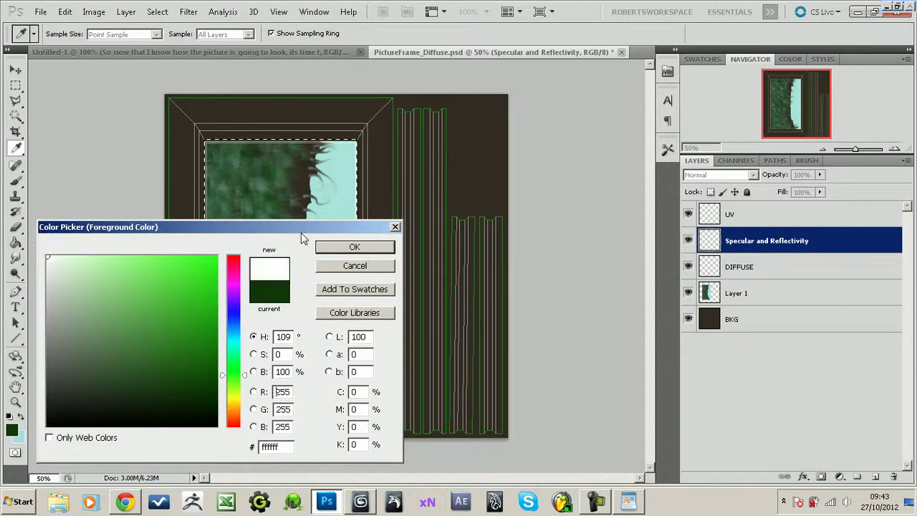
pyautogui.click(355, 246)
pyautogui.click(16, 243)
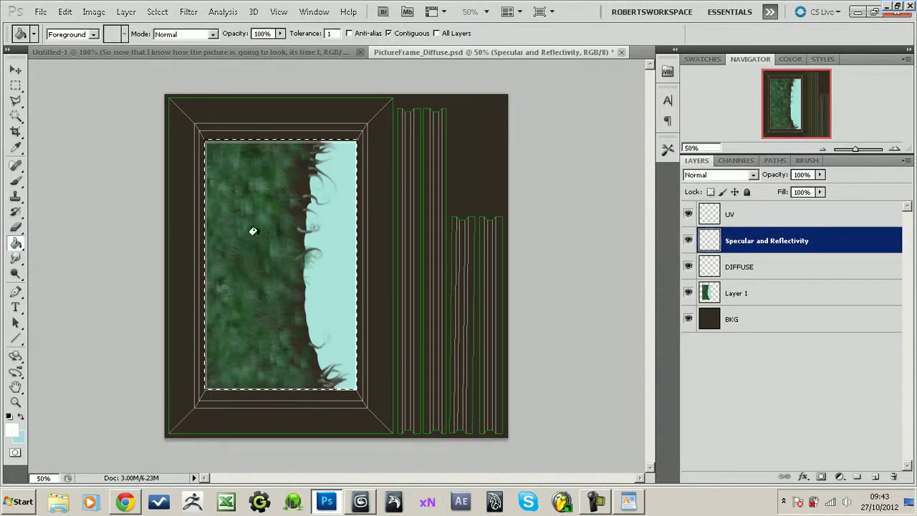
pyautogui.click(255, 230)
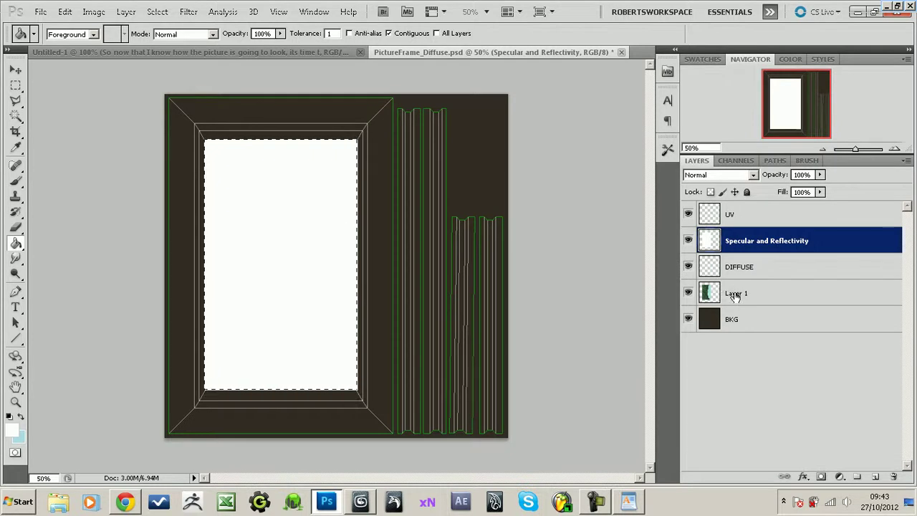
pyautogui.click(731, 293)
pyautogui.click(732, 275)
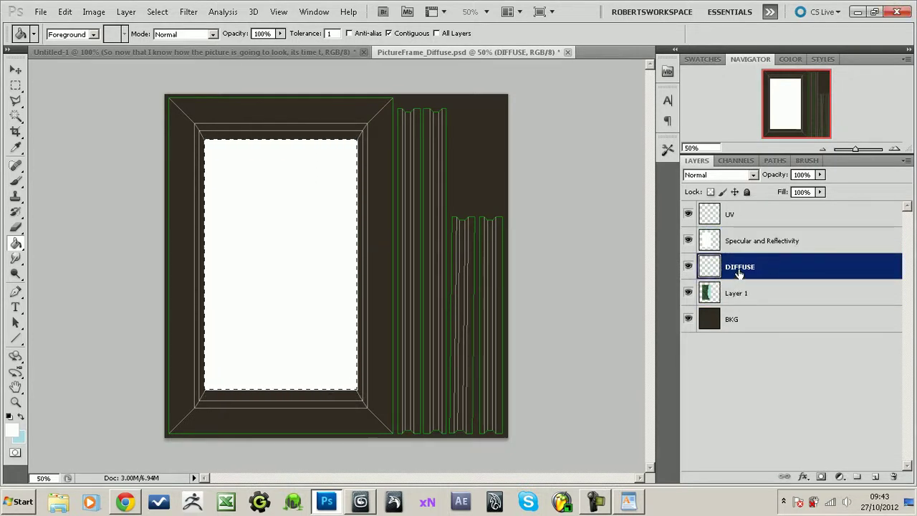
pyautogui.doubleClick(738, 278)
pyautogui.click(835, 113)
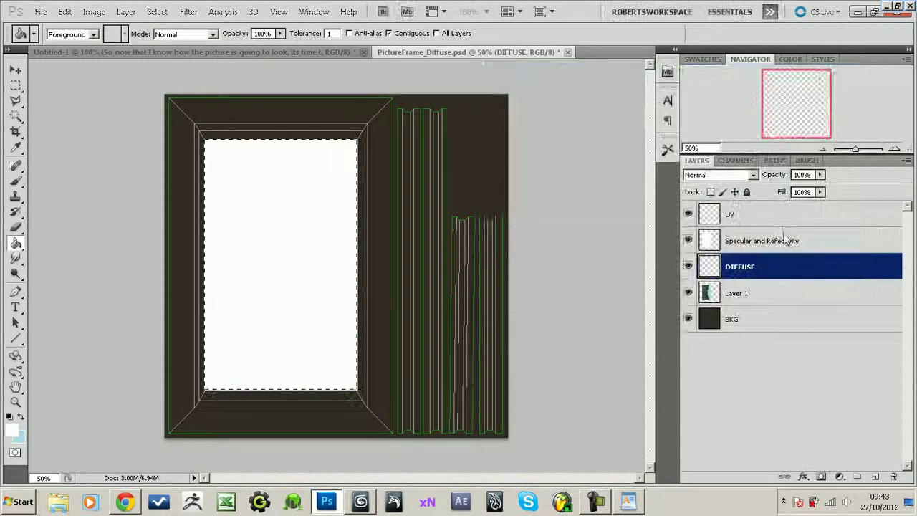
# Step: Merge the DIFFUSE layer down into Layer 1 and make the Specular and Reflectivity layer active
pyautogui.rightClick(756, 267)
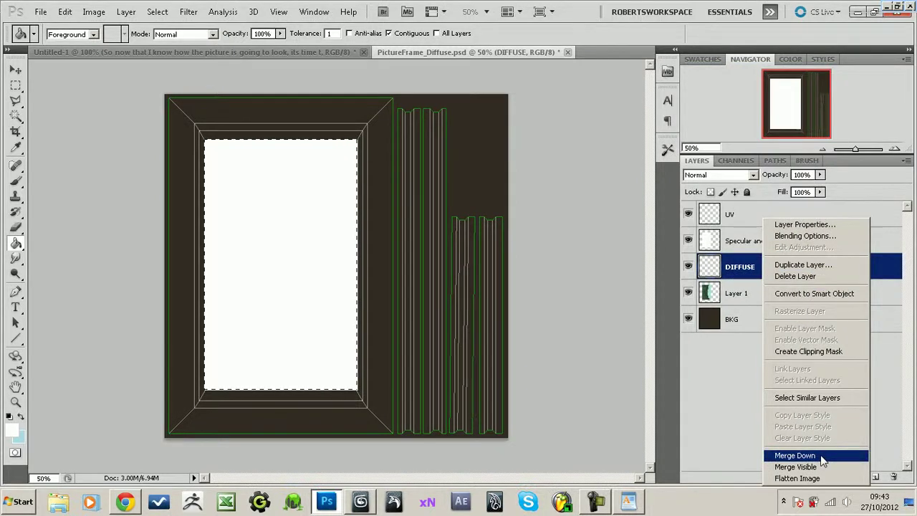
pyautogui.click(795, 456)
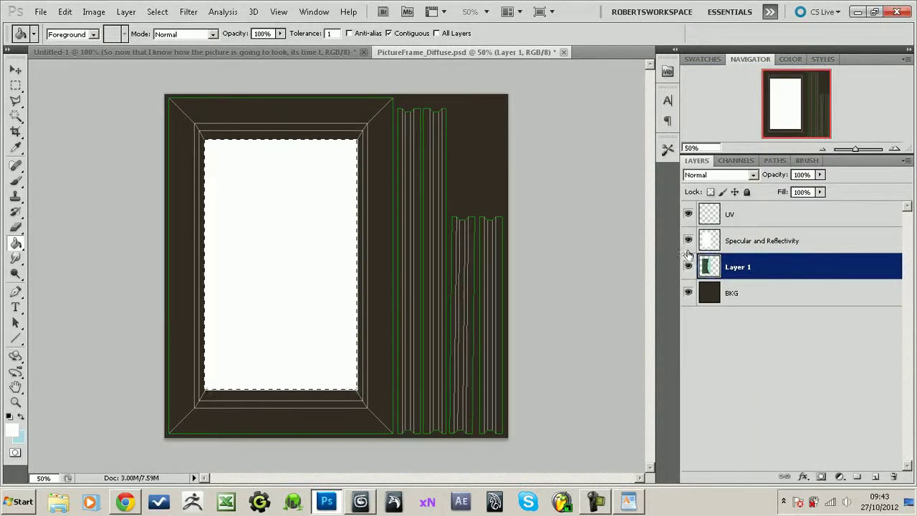
pyautogui.click(747, 241)
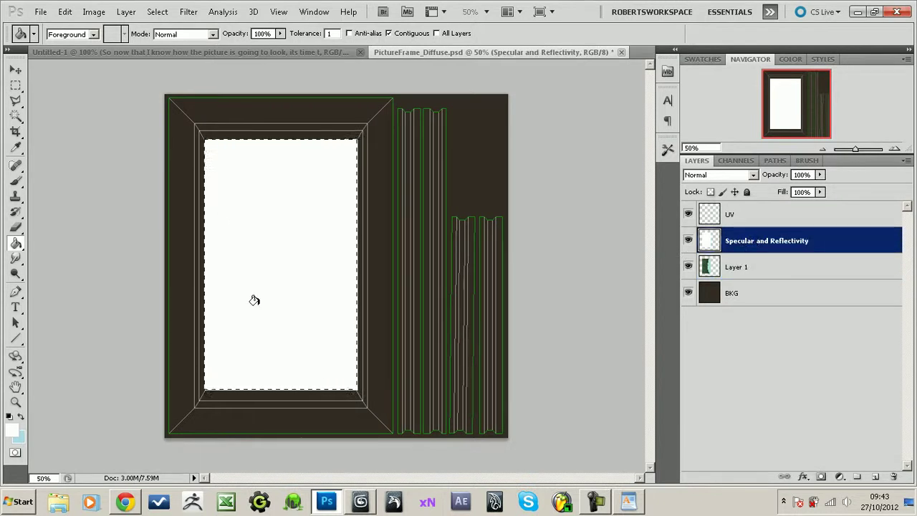
# Step: Invert the selection and fill the area around the white panel with black, then hide the UV layer and deselect
pyautogui.hotkey('ctrl', 'shift', 'i')
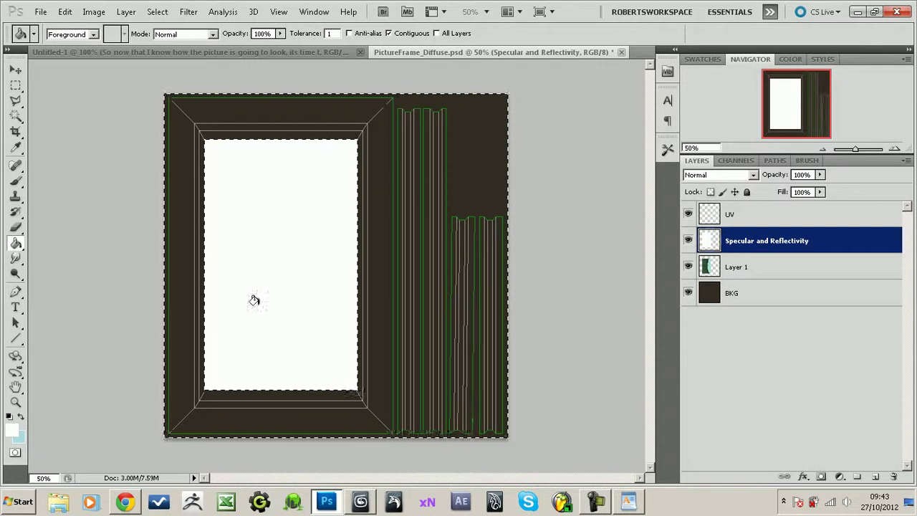
pyautogui.click(11, 429)
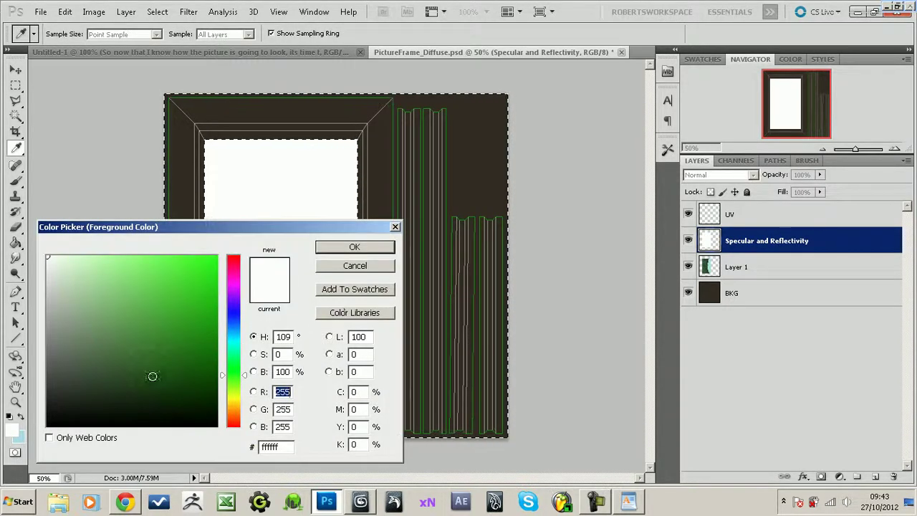
pyautogui.click(47, 426)
pyautogui.click(328, 248)
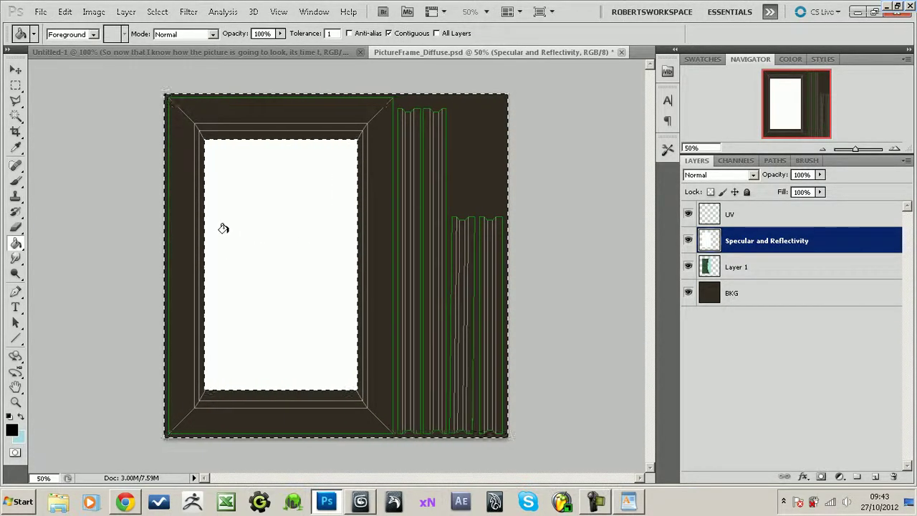
pyautogui.click(182, 235)
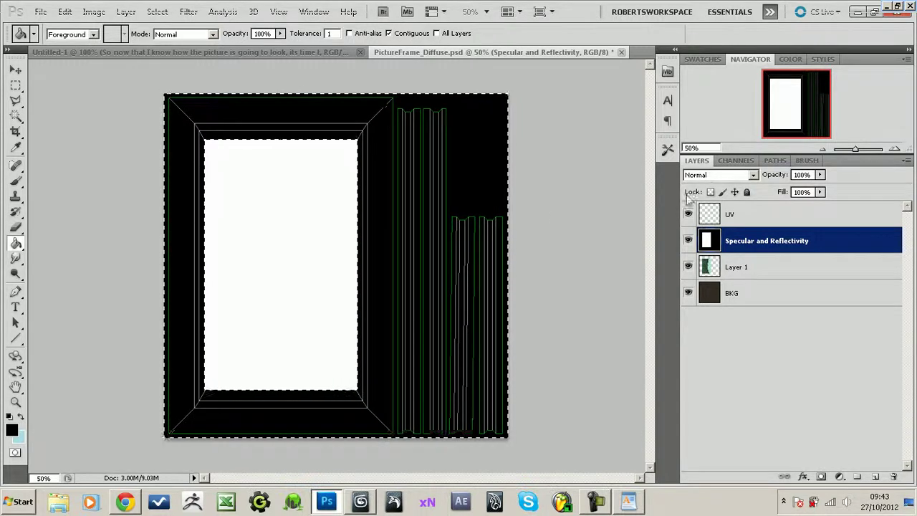
pyautogui.click(688, 215)
pyautogui.hotkey('ctrl', 'd')
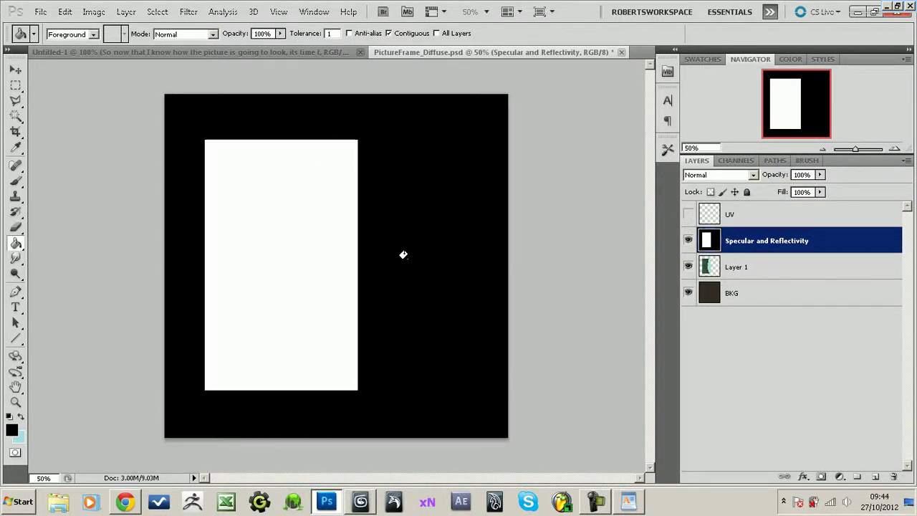
# Step: Save the document as a separate layered Photoshop file named PictureFrame_SpecAndReflect in the Textures folder
pyautogui.click(40, 12)
pyautogui.click(77, 198)
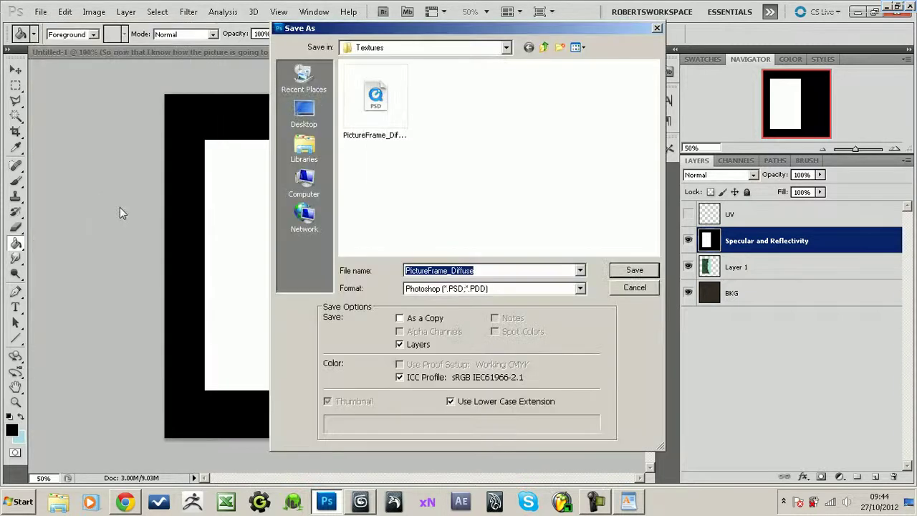
pyautogui.click(460, 270)
pyautogui.moveTo(459, 271); pyautogui.dragTo(498, 271)
pyautogui.write('SpecAndReflect')
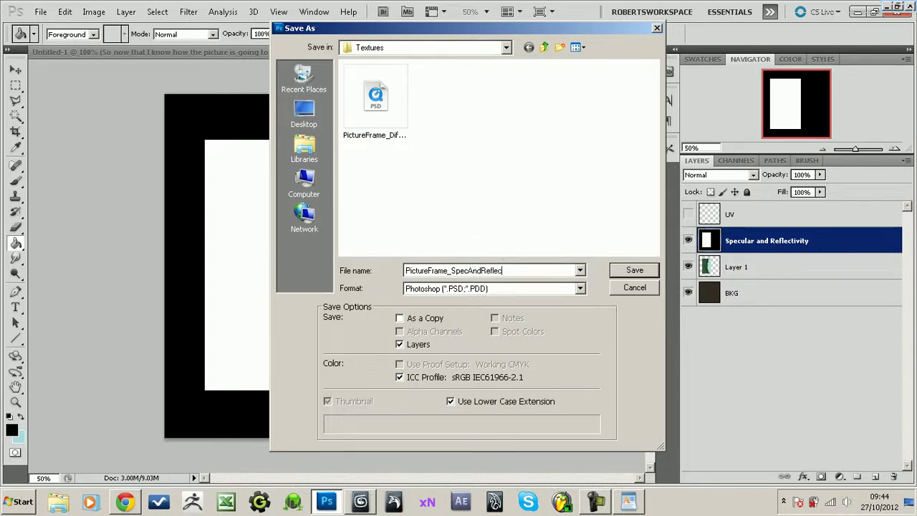
pyautogui.click(633, 273)
pyautogui.click(600, 155)
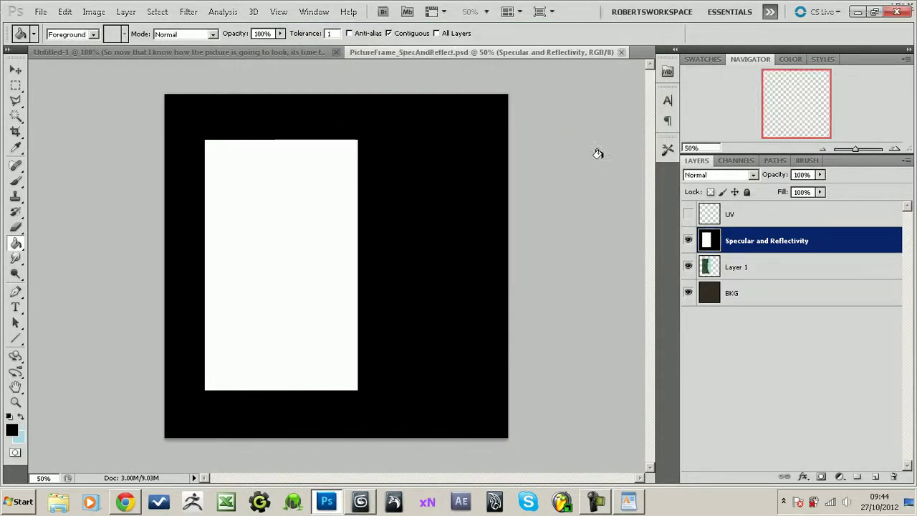
# Step: Switch to 3ds Max and expand the map list of PictureFrame_Material in the Material Editor
pyautogui.click(857, 12)
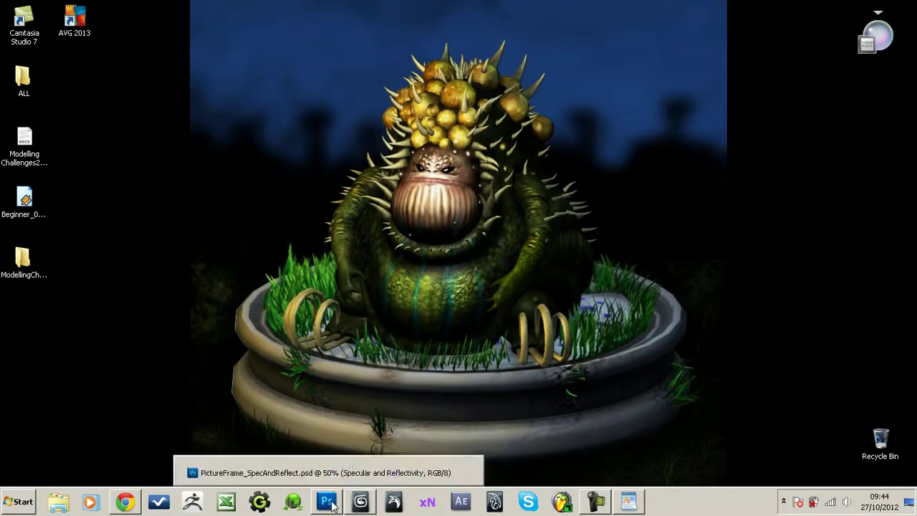
pyautogui.click(358, 503)
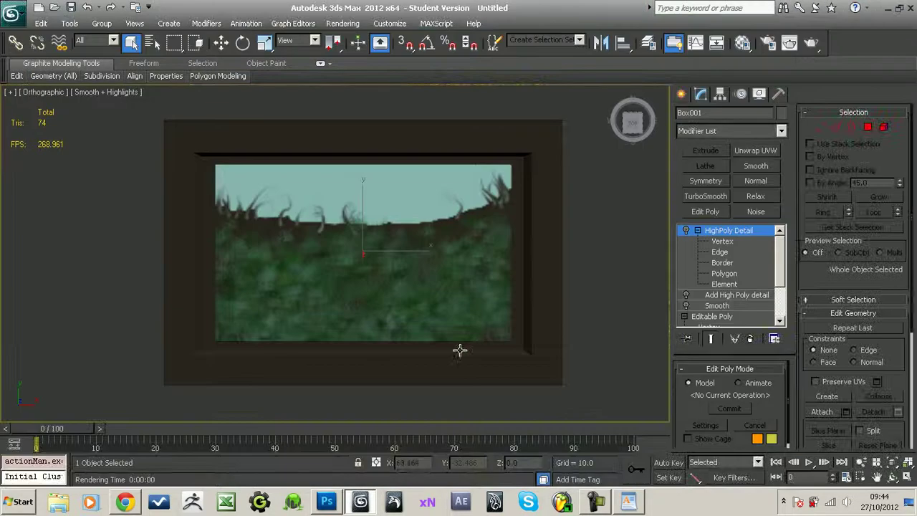
pyautogui.click(743, 45)
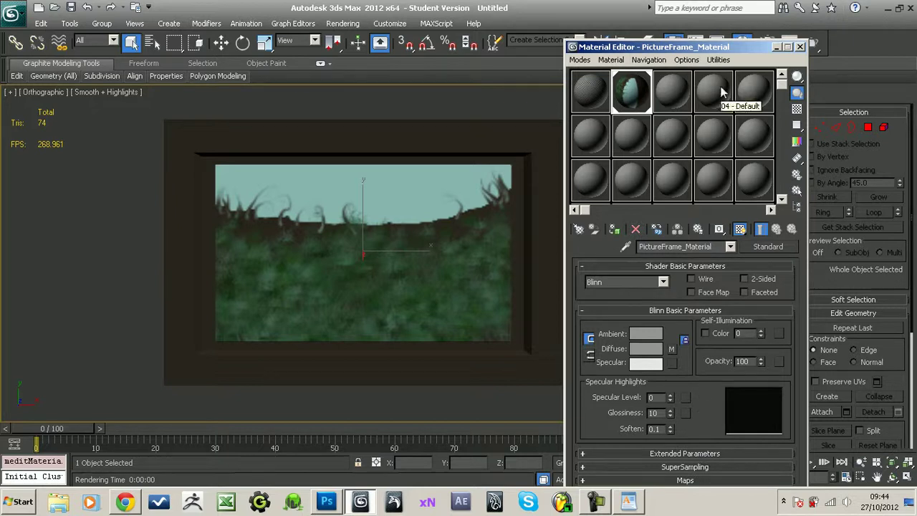
pyautogui.moveTo(716, 46); pyautogui.dragTo(696, 8)
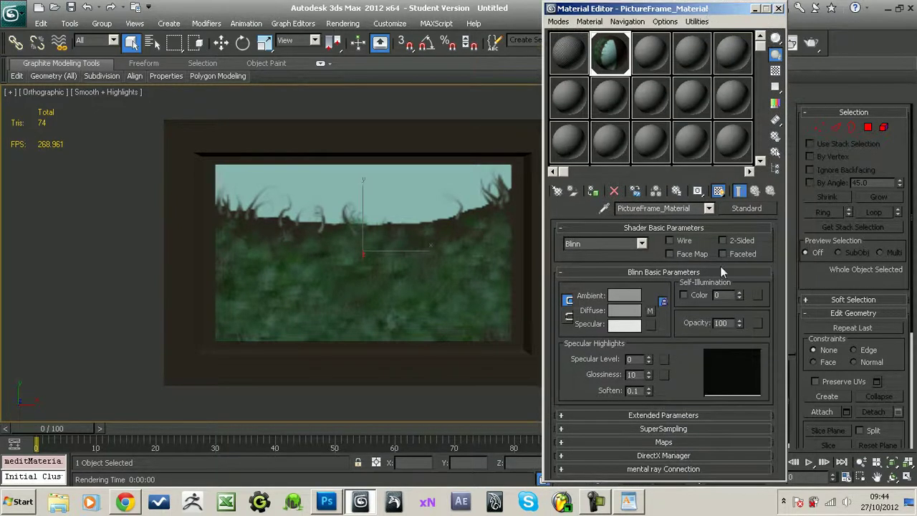
pyautogui.click(760, 442)
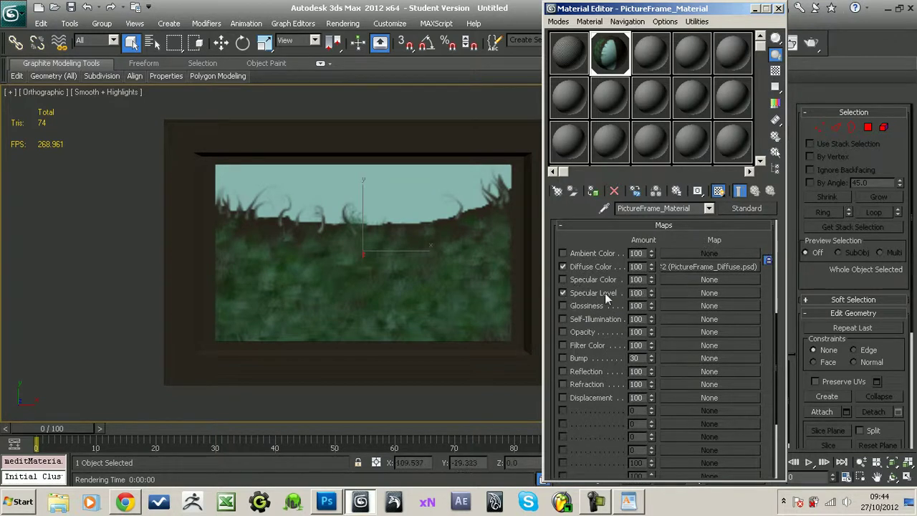
# Step: Assign PictureFrame_SpecAndReflect.psd as a bitmap to the Specular Level map with collapsed layers, and return to PictureFrame_Material
pyautogui.click(678, 293)
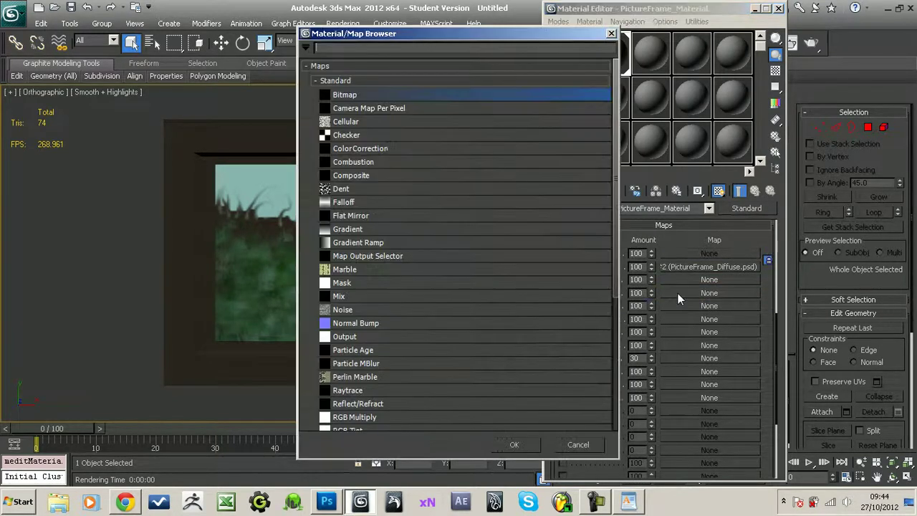
pyautogui.doubleClick(342, 96)
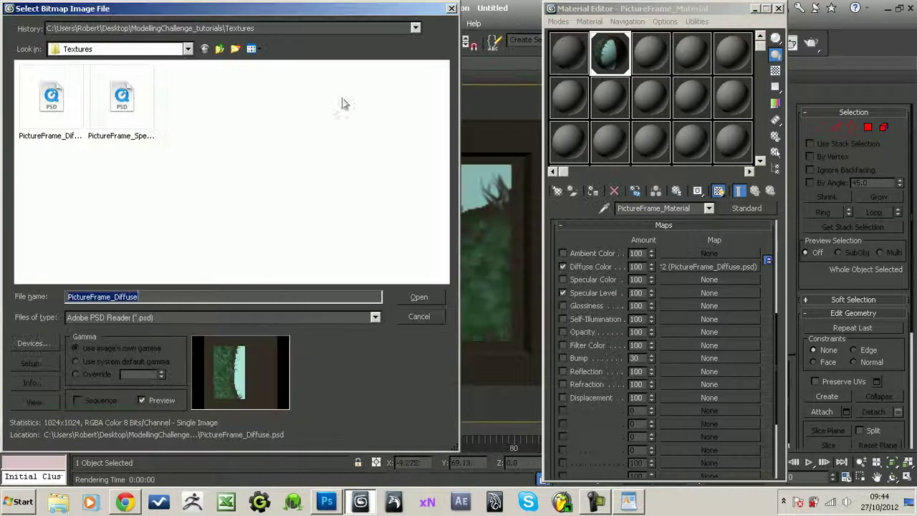
pyautogui.click(121, 100)
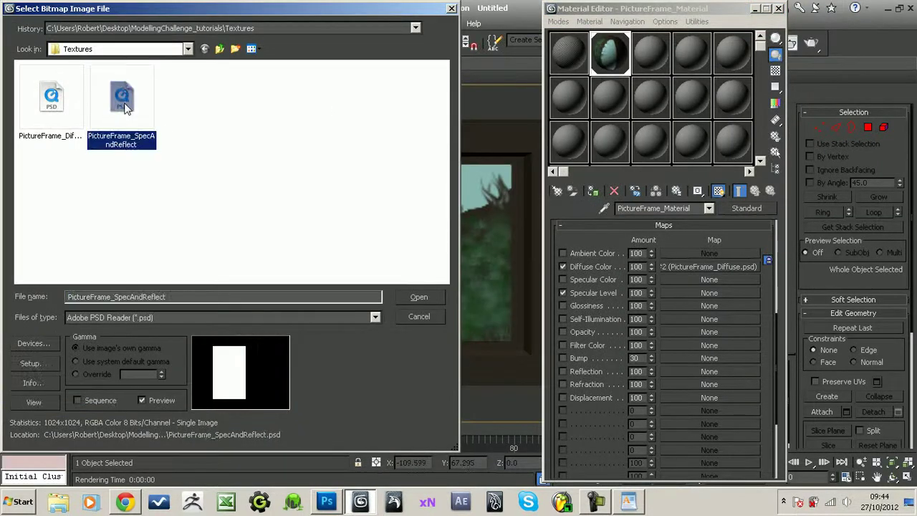
pyautogui.click(420, 297)
pyautogui.click(179, 335)
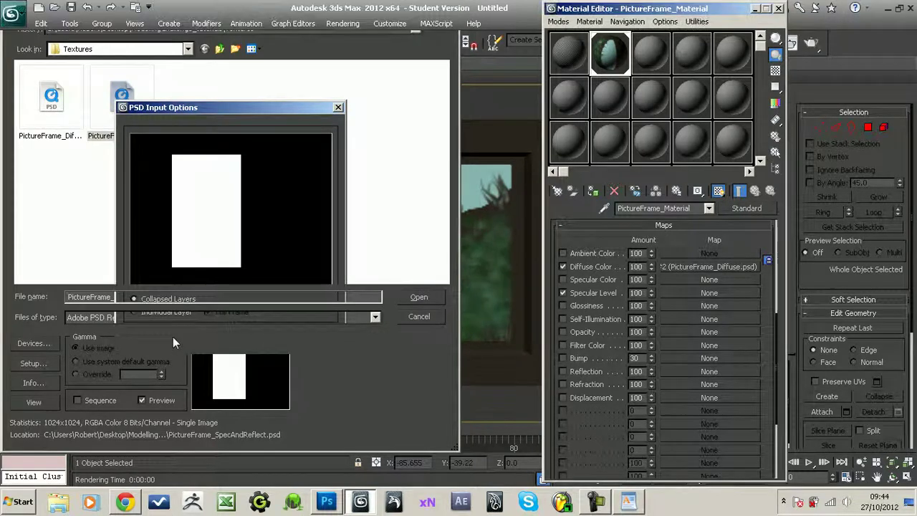
pyautogui.click(702, 209)
pyautogui.click(665, 222)
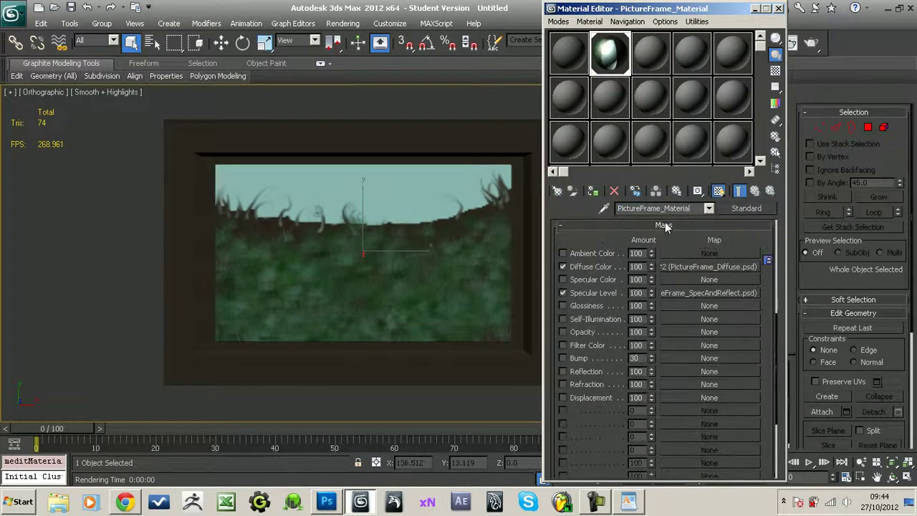
# Step: Show PictureFrame_Material in the viewport using hardware map display
pyautogui.click(720, 192)
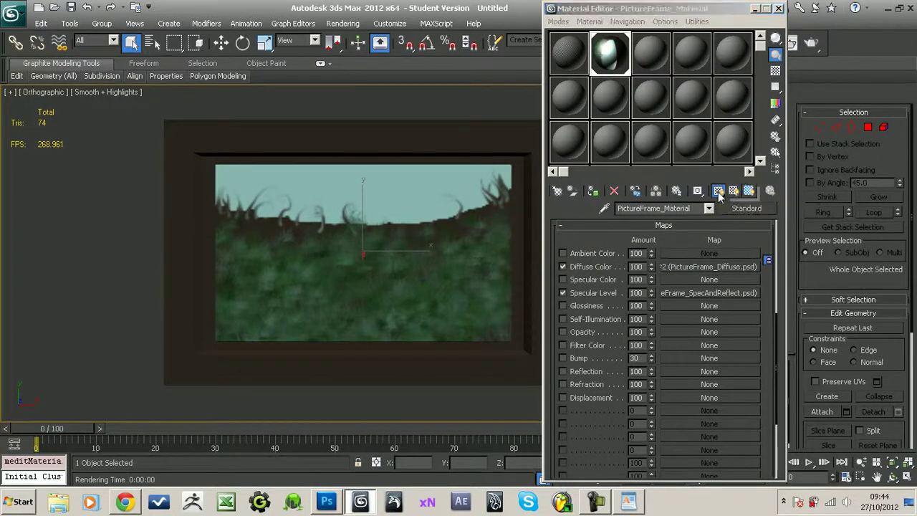
pyautogui.moveTo(720, 195); pyautogui.dragTo(750, 194)
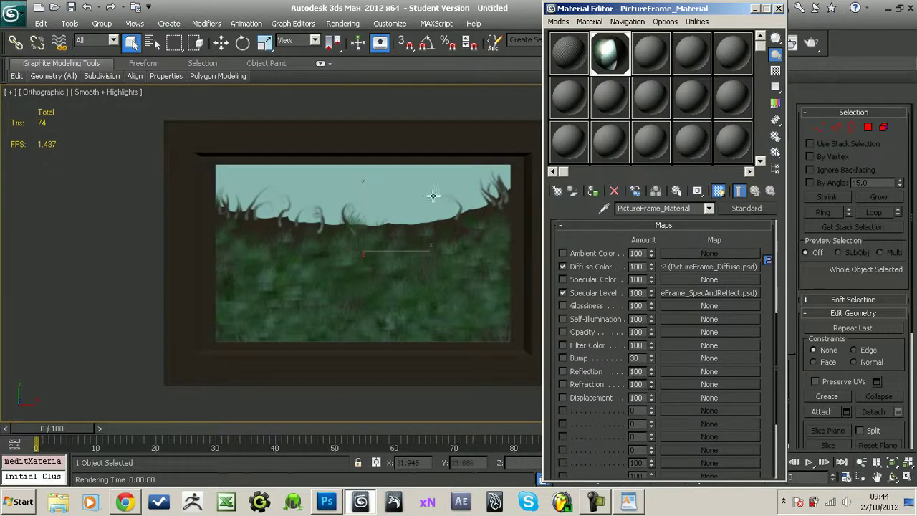
pyautogui.moveTo(466, 212); pyautogui.dragTo(444, 200)
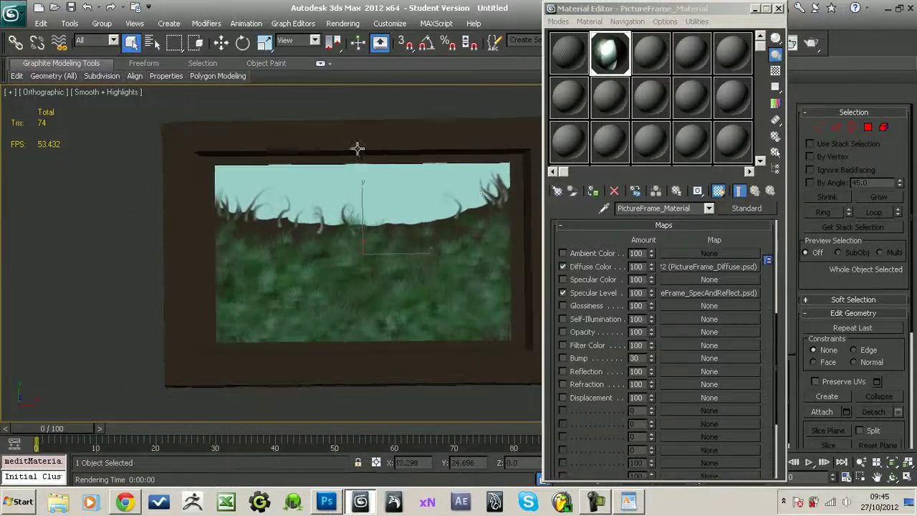
# Step: Set the viewport lighting to Illuminate with Default Lights
pyautogui.rightClick(129, 148)
pyautogui.click(120, 106)
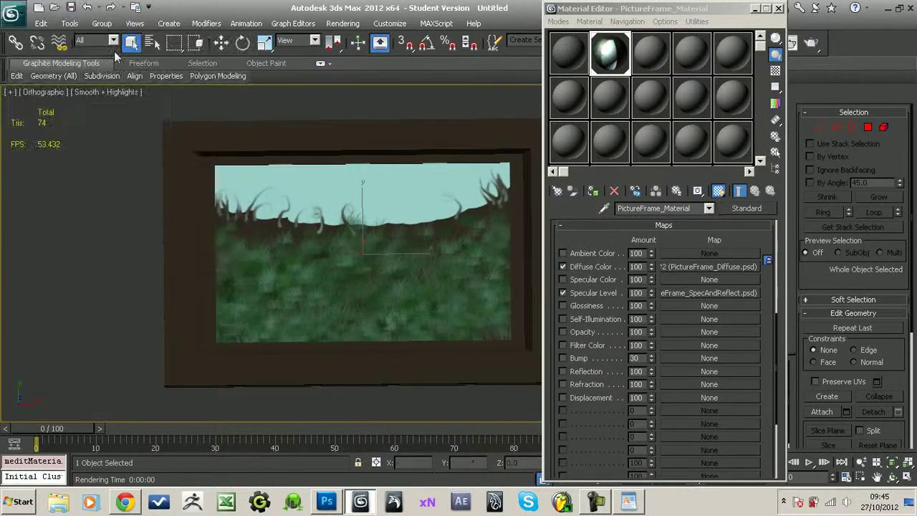
pyautogui.click(124, 92)
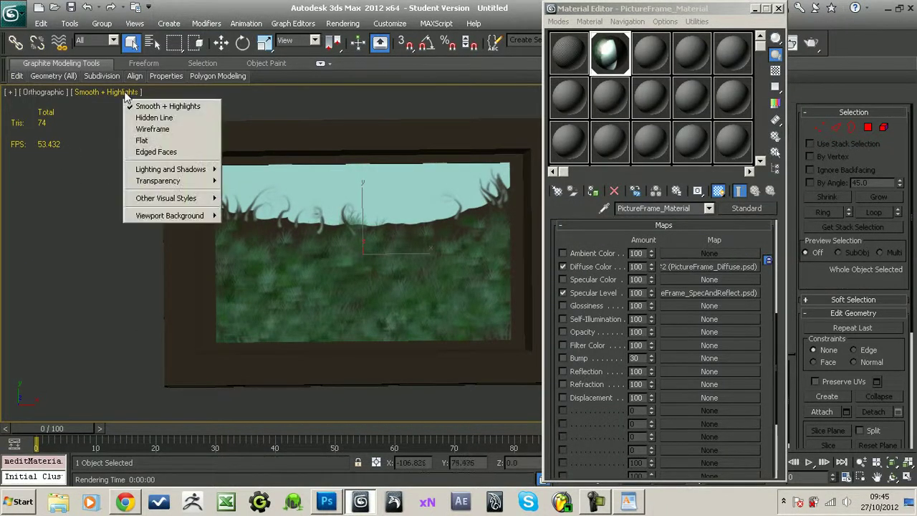
pyautogui.moveTo(203, 173)
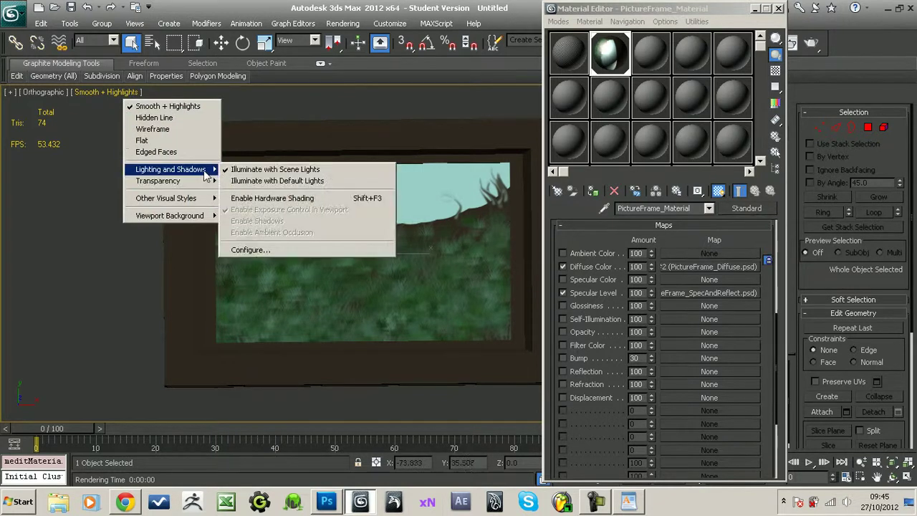
pyautogui.click(248, 181)
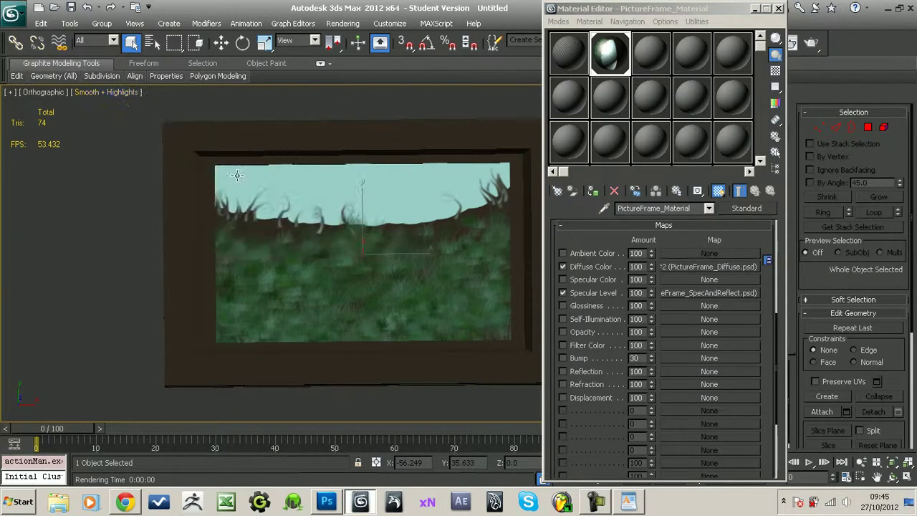
# Step: Enable hardware shading in the viewport and view the frame from a slightly different angle
pyautogui.click(136, 93)
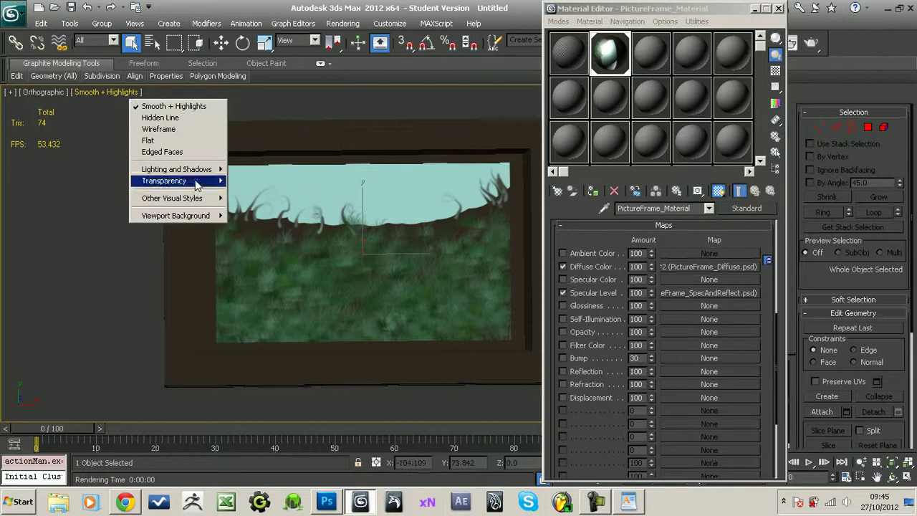
pyautogui.moveTo(198, 174)
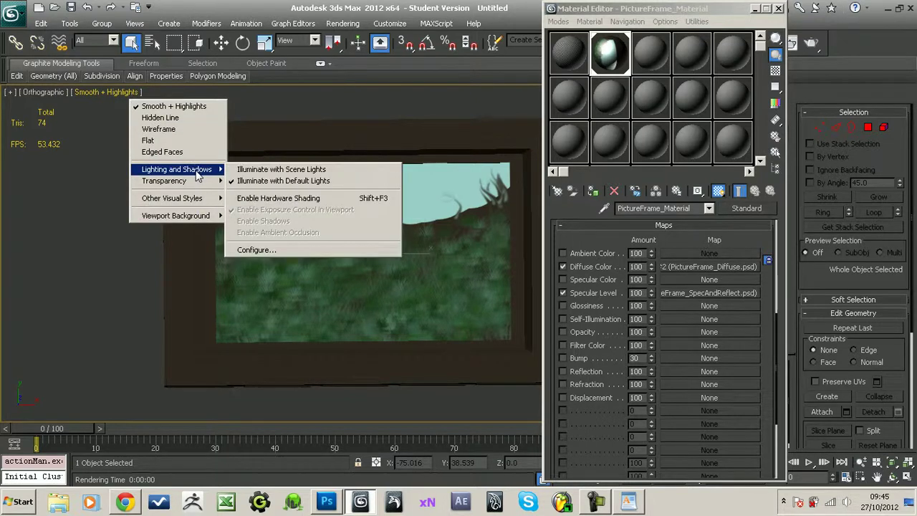
pyautogui.click(264, 199)
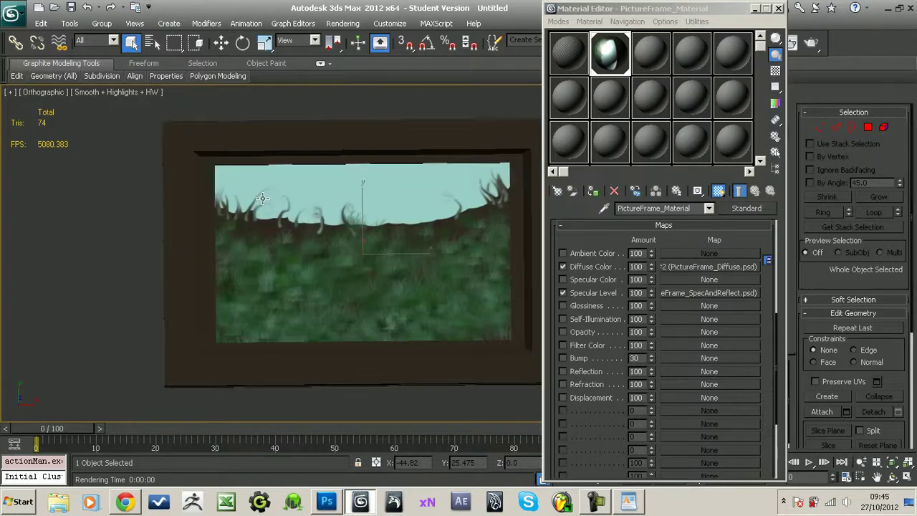
pyautogui.moveTo(347, 219); pyautogui.dragTo(438, 256)
# Step: Set the Specular Level map amount of PictureFrame_Material to 800
pyautogui.doubleClick(640, 293)
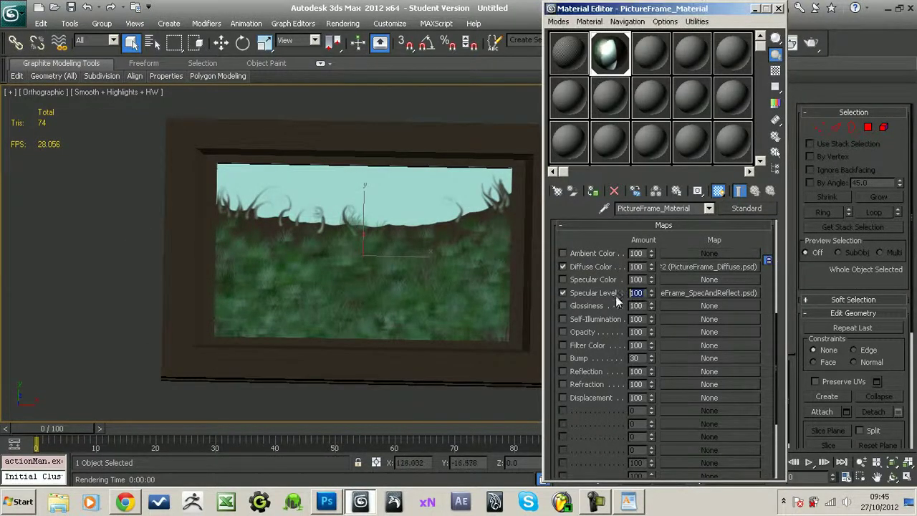
pyautogui.write('80')
pyautogui.press('Return')
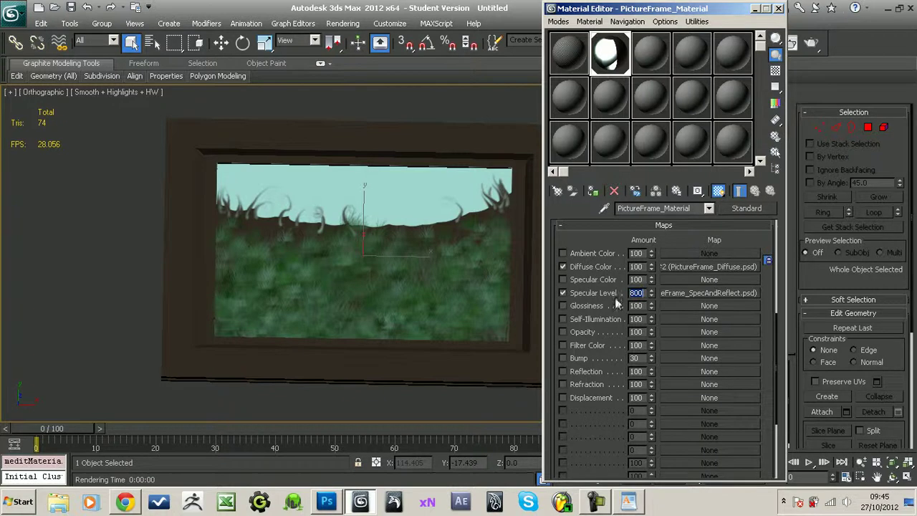
# Step: Minimise the Material Editor and rename the frame object as PictureFrame
pyautogui.click(756, 9)
pyautogui.moveTo(598, 281); pyautogui.dragTo(597, 255)
pyautogui.write('PictureF')
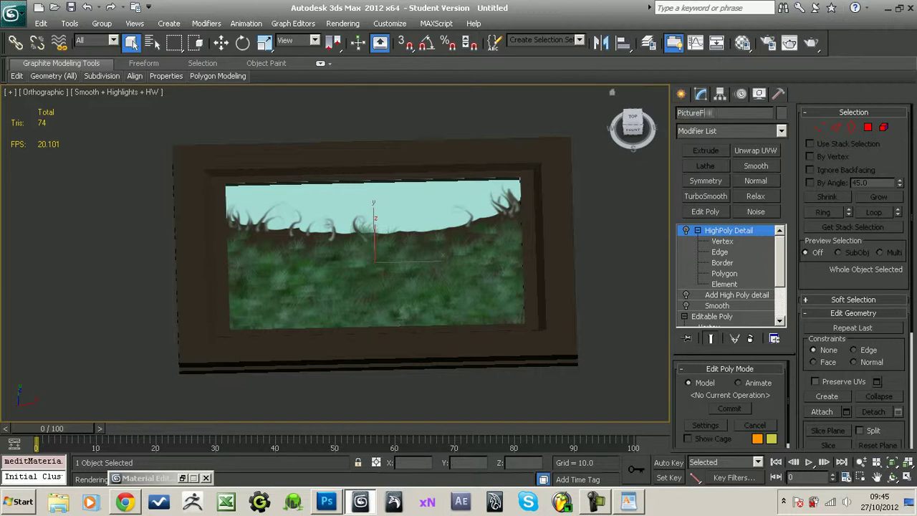
pyautogui.write('rame')
pyautogui.press('Return')
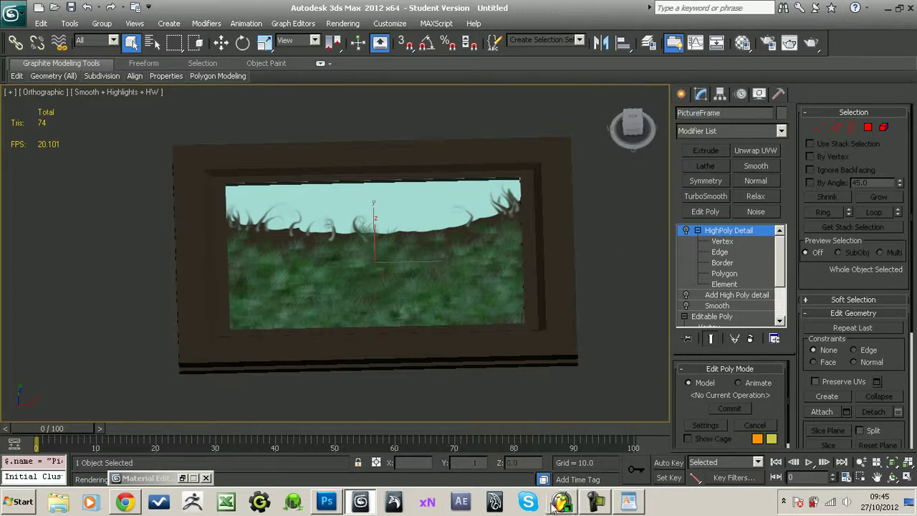
# Step: Minimise 3ds Max and switch to Photoshop
pyautogui.click(594, 509)
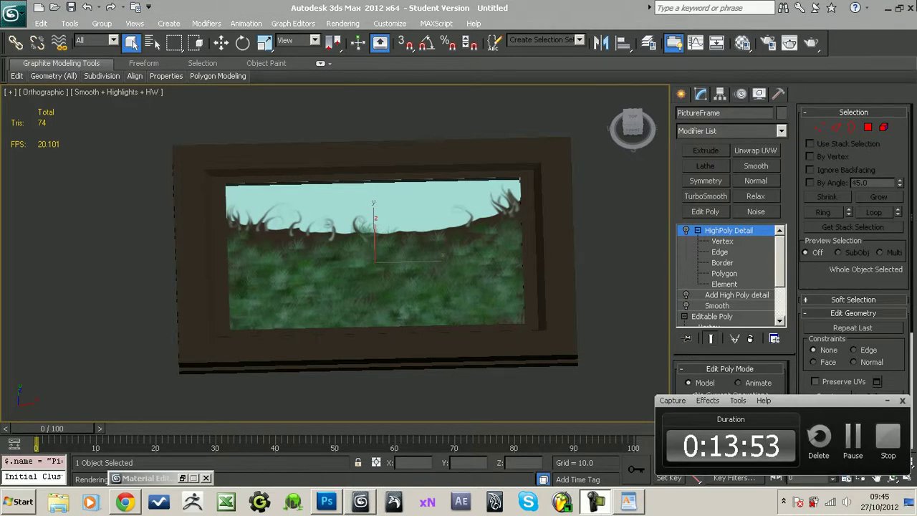
pyautogui.click(886, 7)
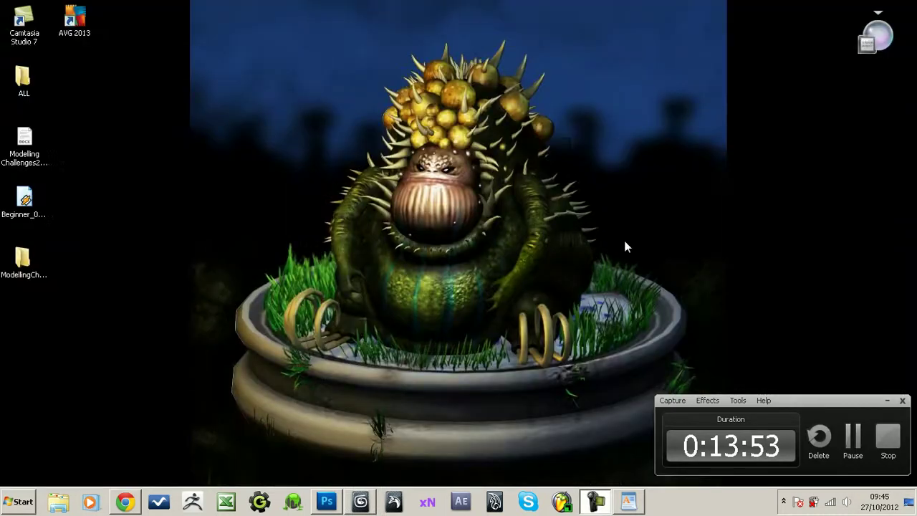
pyautogui.click(327, 502)
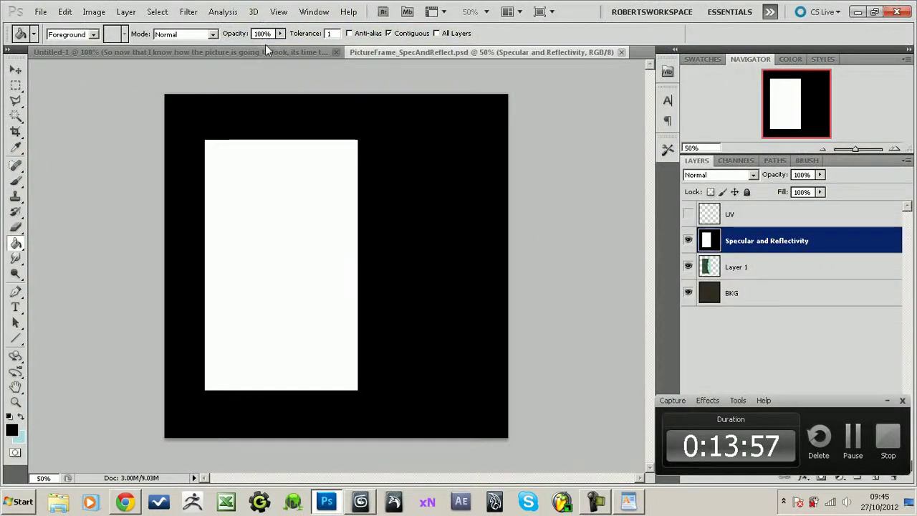
# Step: Switch to the Untitled-1 notes document and activate the Horizontal Type tool
pyautogui.click(266, 51)
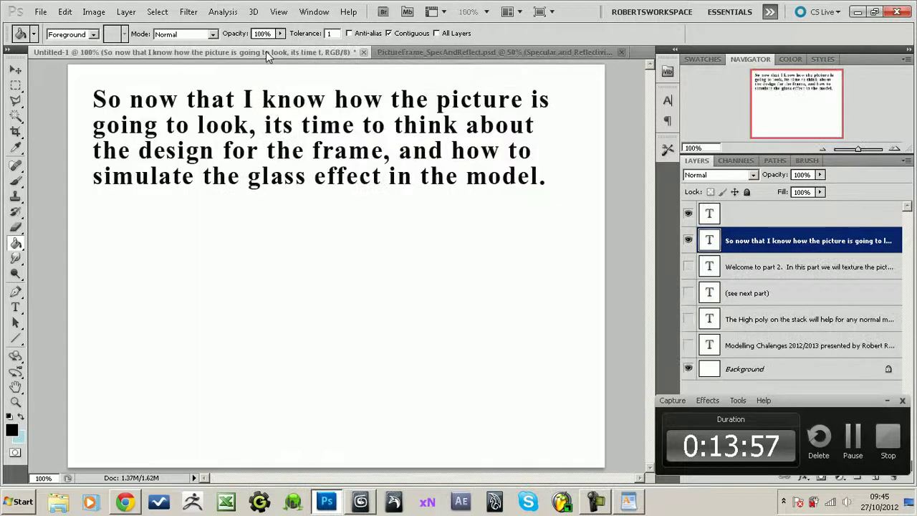
pyautogui.click(15, 307)
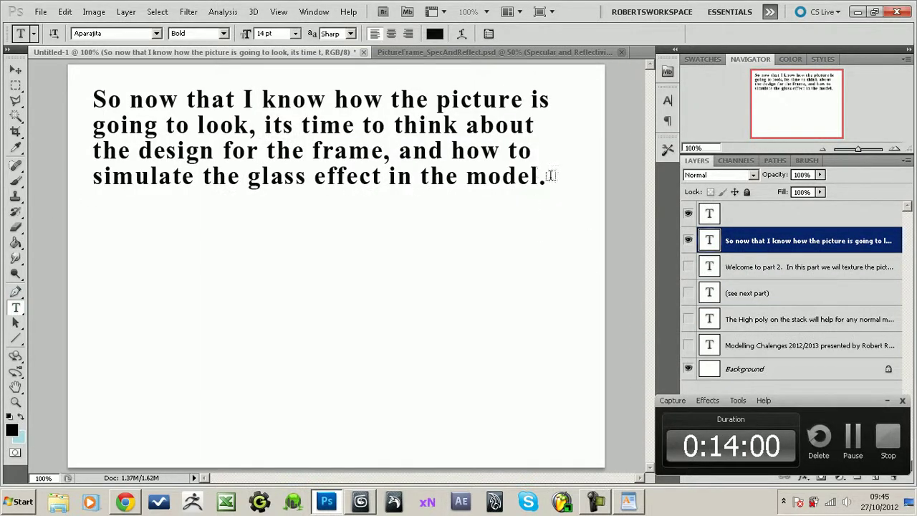
pyautogui.click(550, 175)
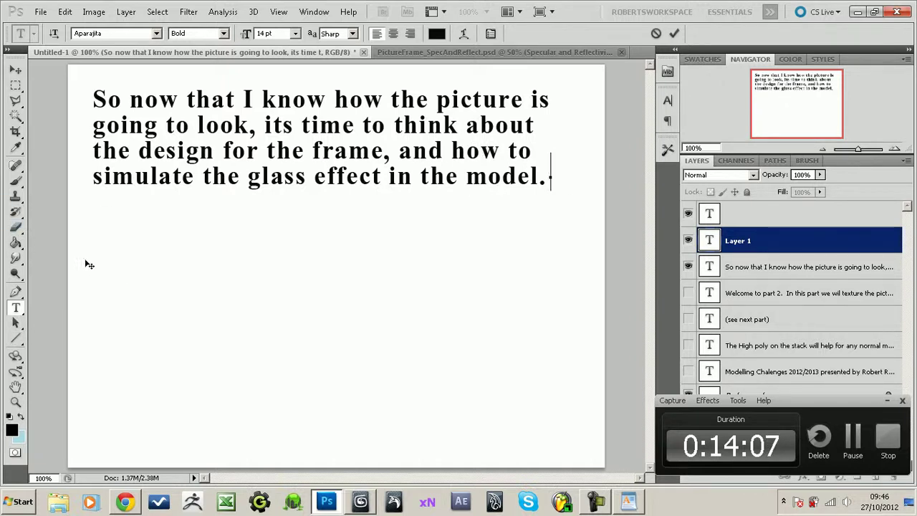
pyautogui.press('Escape')
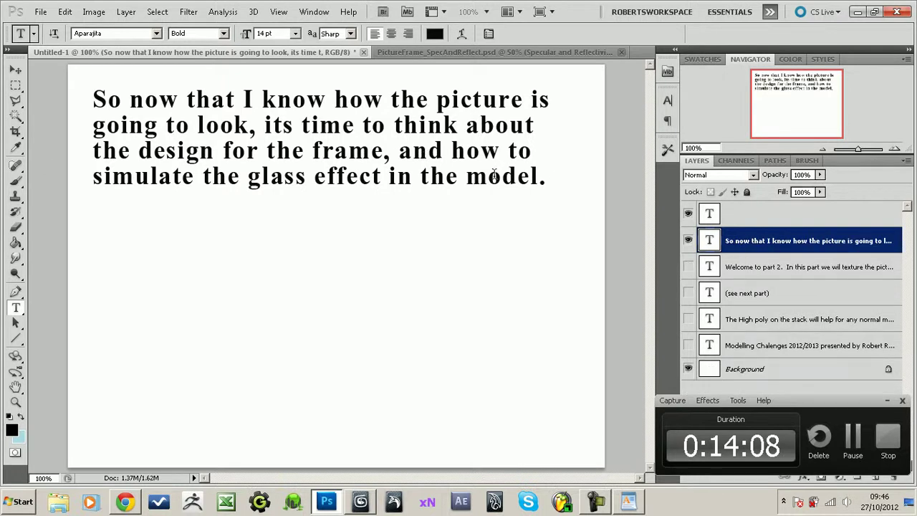
# Step: Append a paragraph to the existing note: "In the next part, I will go into more detail on the frame and on the high poly baking"
pyautogui.click(549, 176)
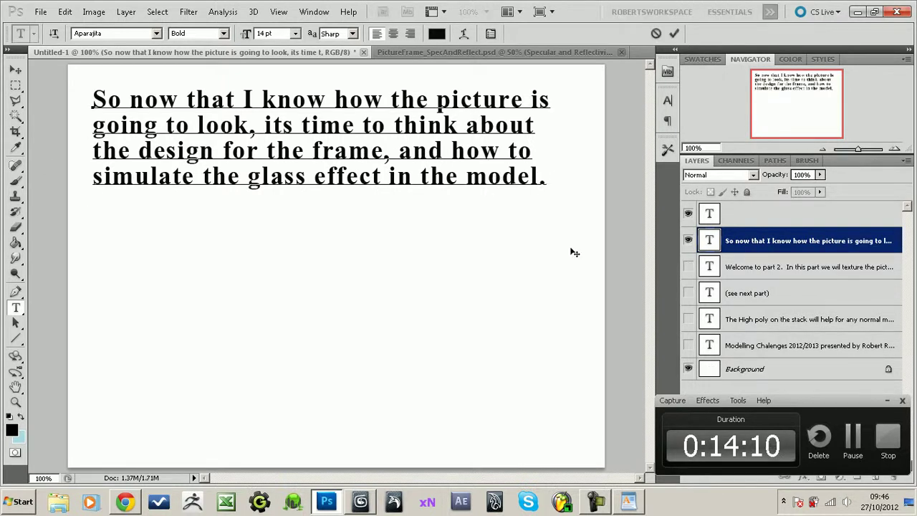
pyautogui.write('In the ne')
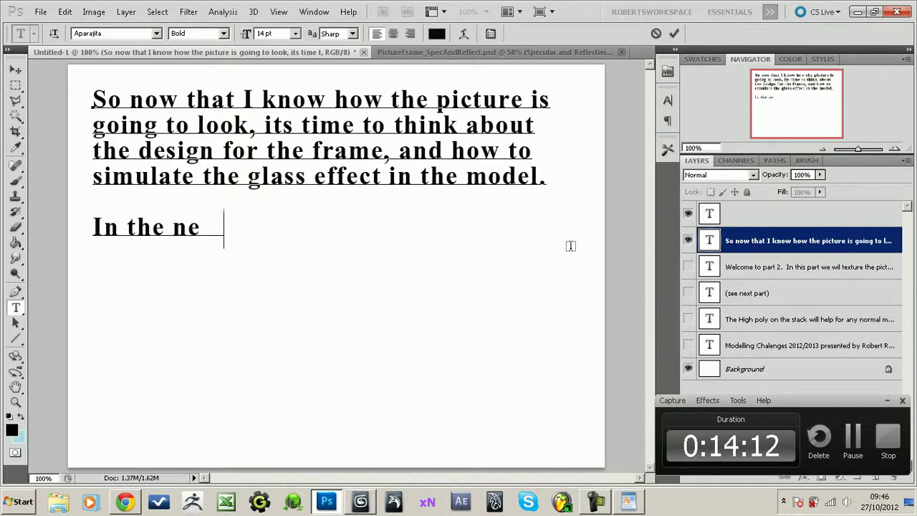
pyautogui.write('xt part, I will go into more detail ')
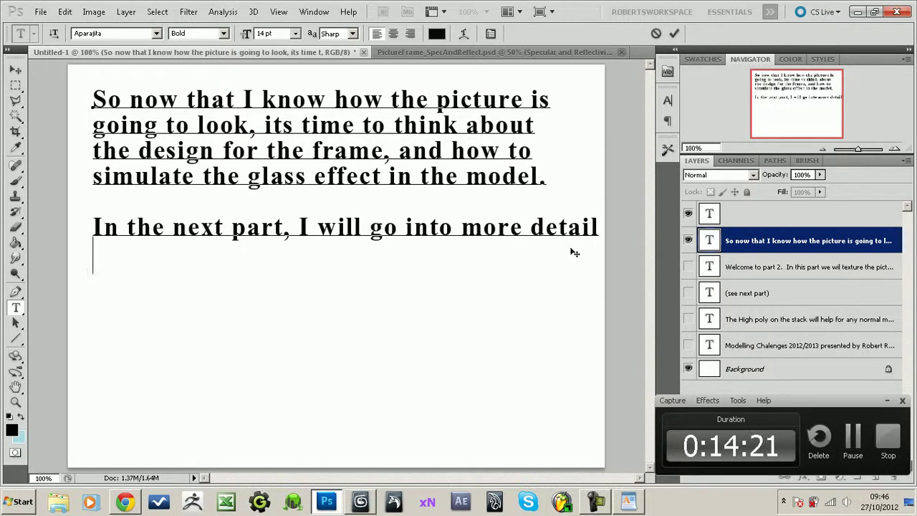
pyautogui.write('on the ')
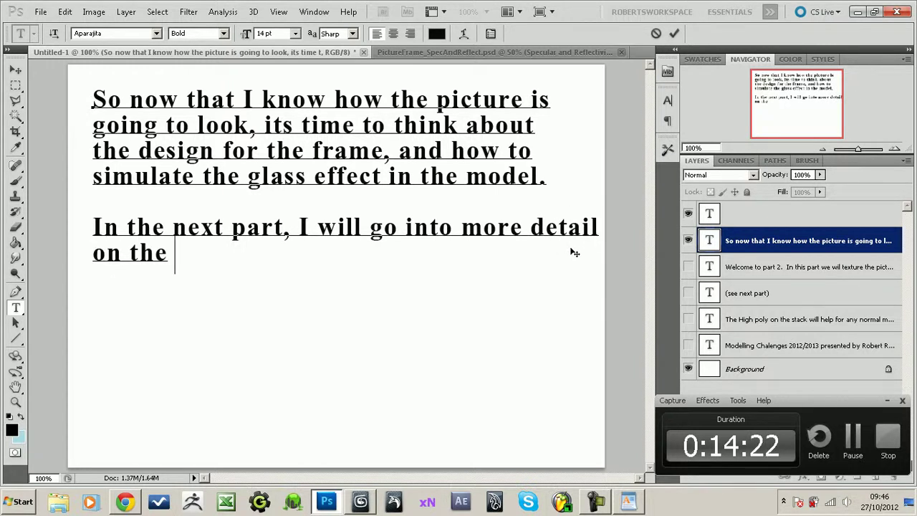
pyautogui.write('frame and ')
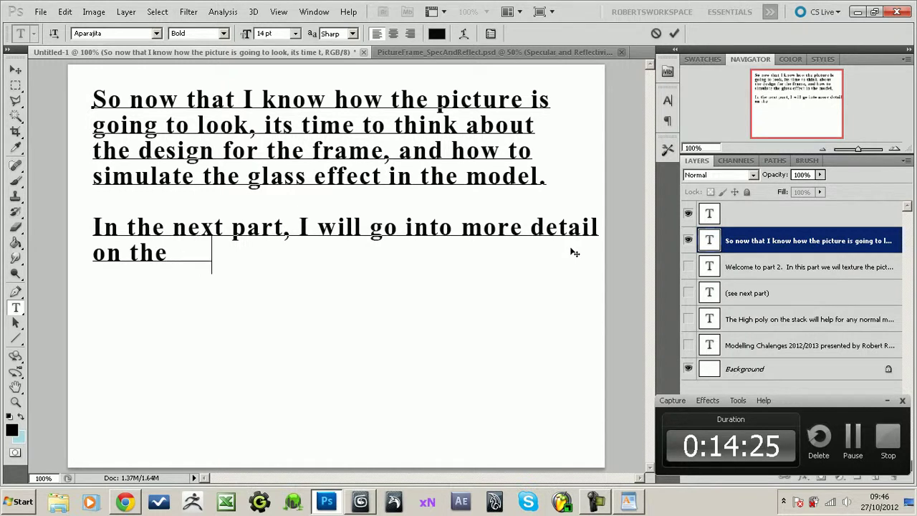
pyautogui.write('on the')
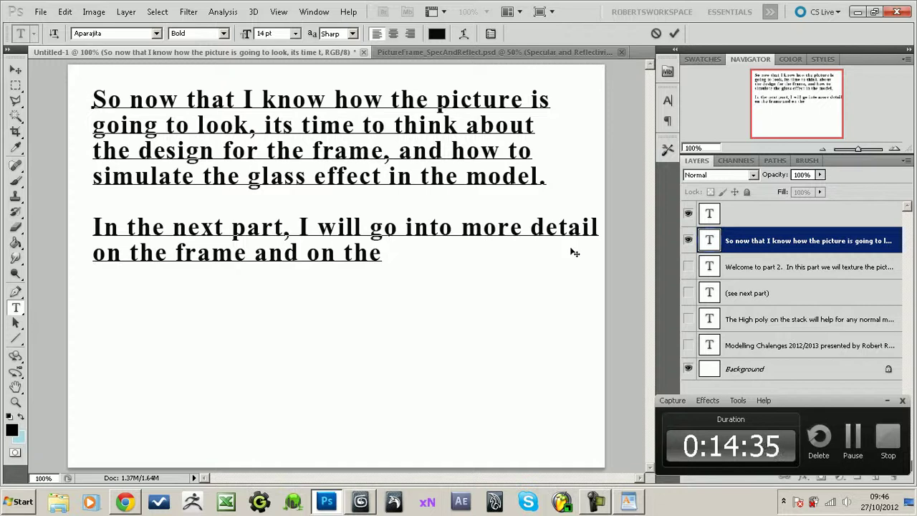
pyautogui.write('high poly')
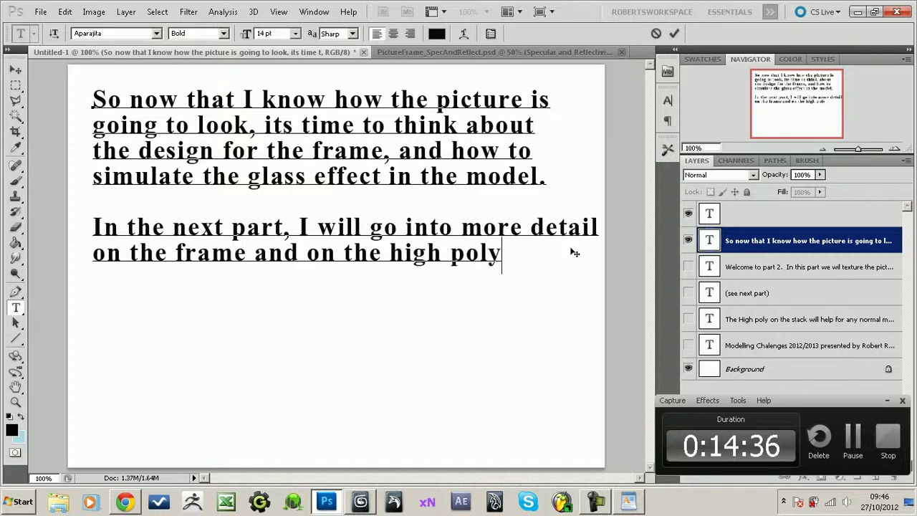
pyautogui.write(' baking.')
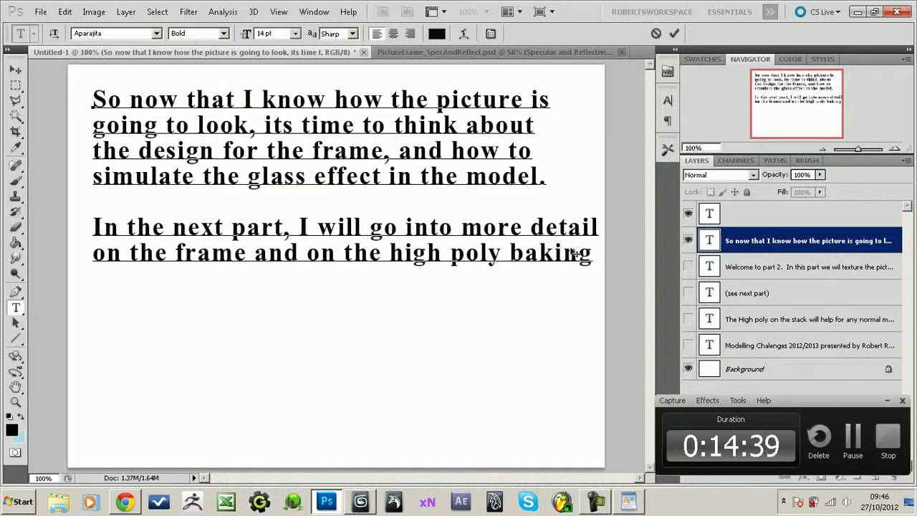